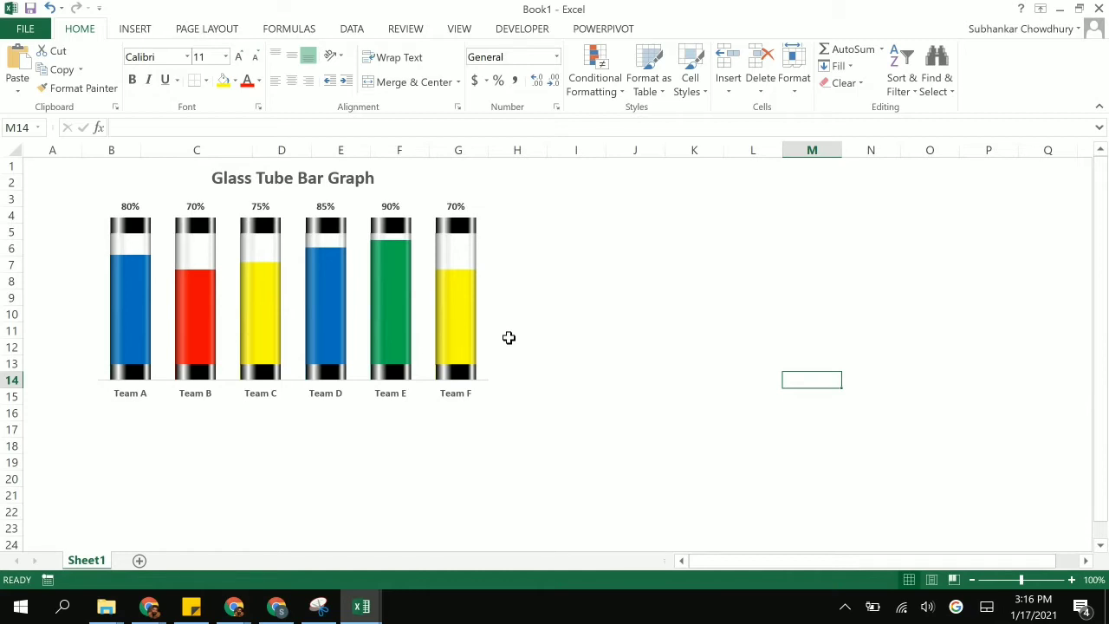
- Review the sample charts in the Visualization Graphs workbook from Glass Chart through Circle chart, and return to Book1
key("alt+Tab")
key("alt+Tab")
key("alt+Tab")
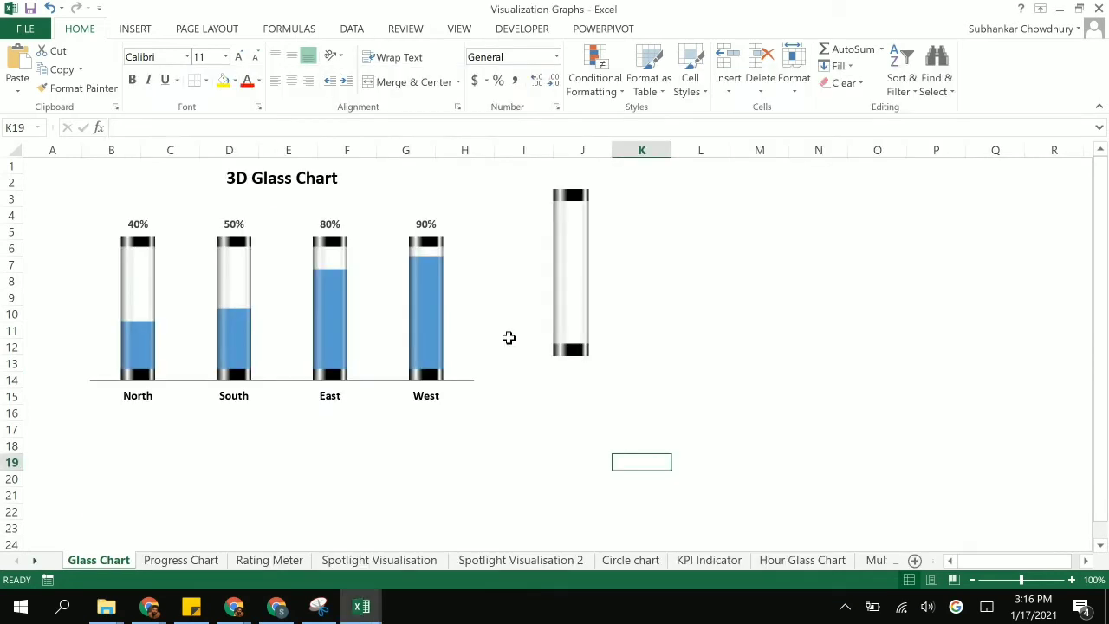
left_click(196, 560)
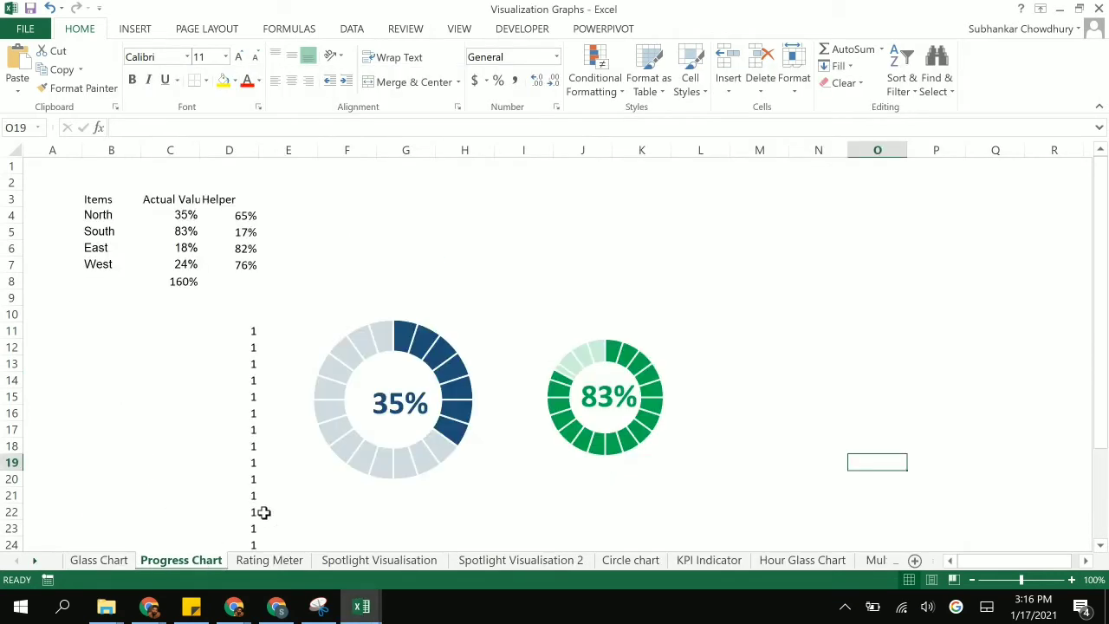
key("ctrl+Page_Down")
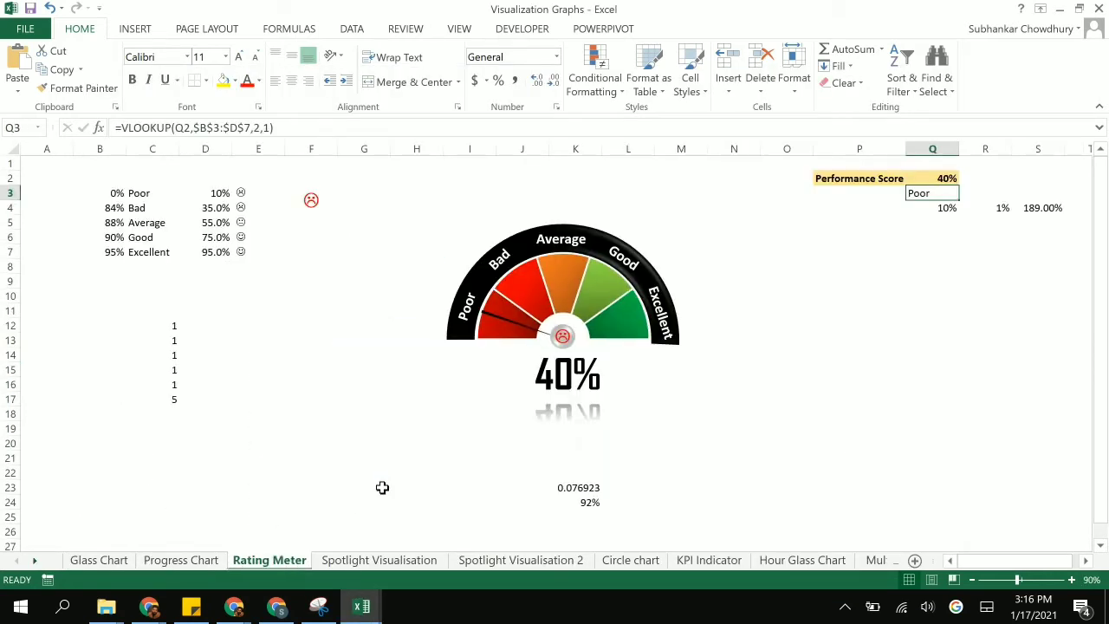
key("ctrl+Page_Down")
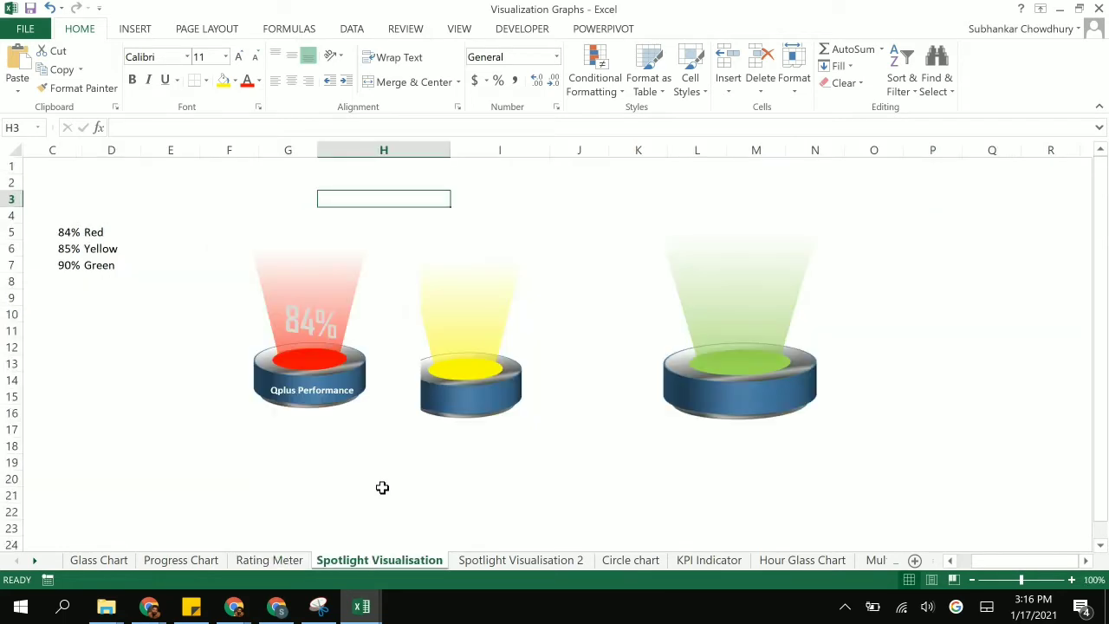
key("ctrl+Page_Down")
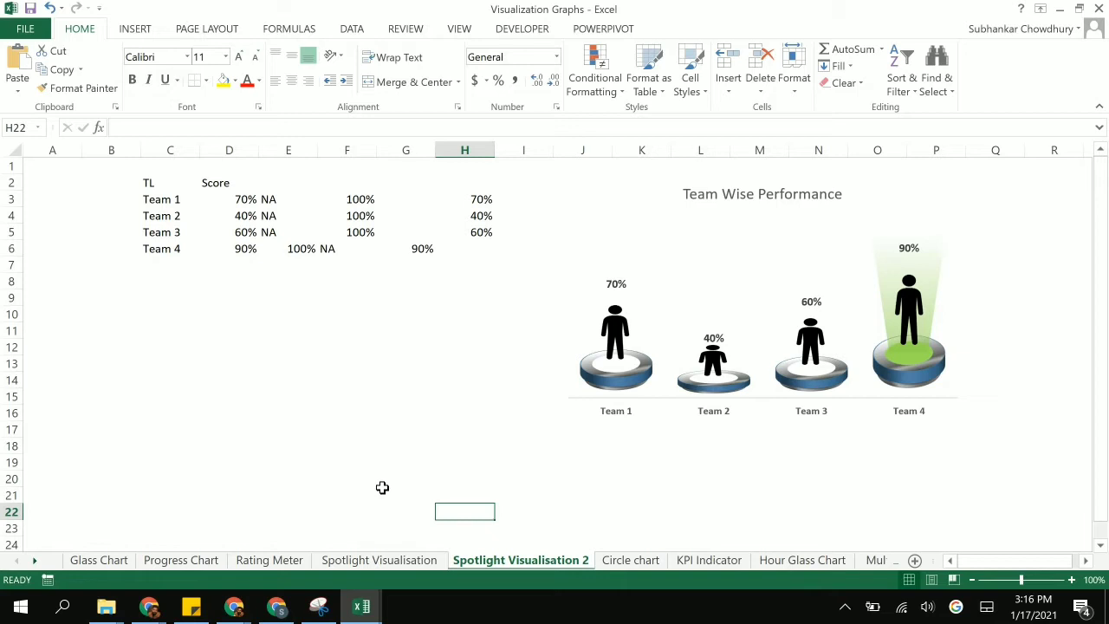
key("ctrl+Page_Down")
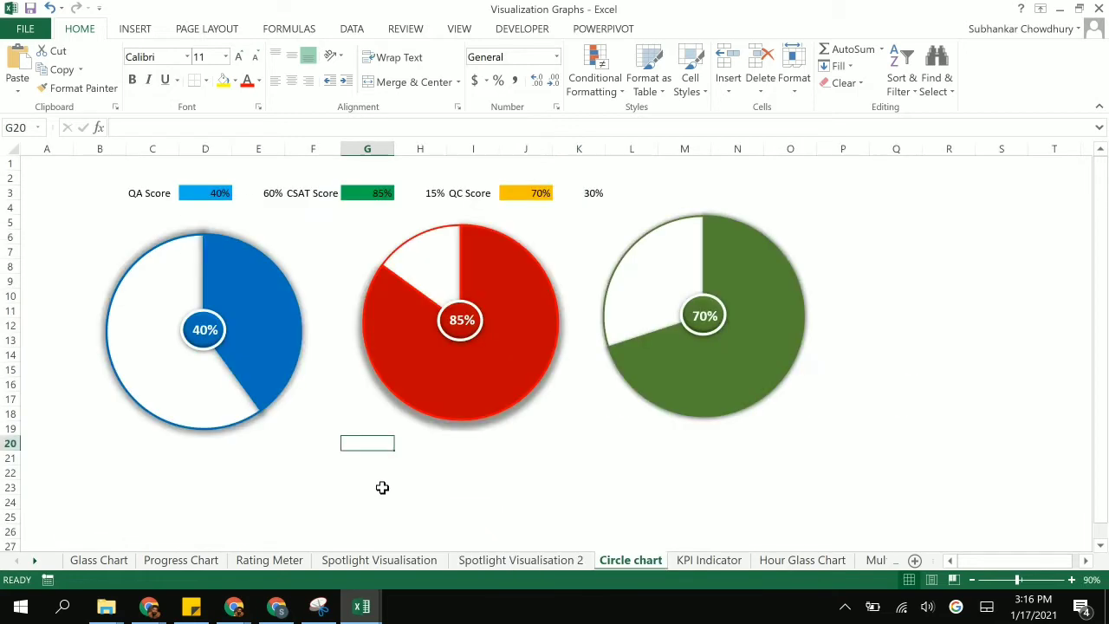
key("ctrl+Page_Up")
key("ctrl+Page_Up")
key("ctrl+Page_Up")
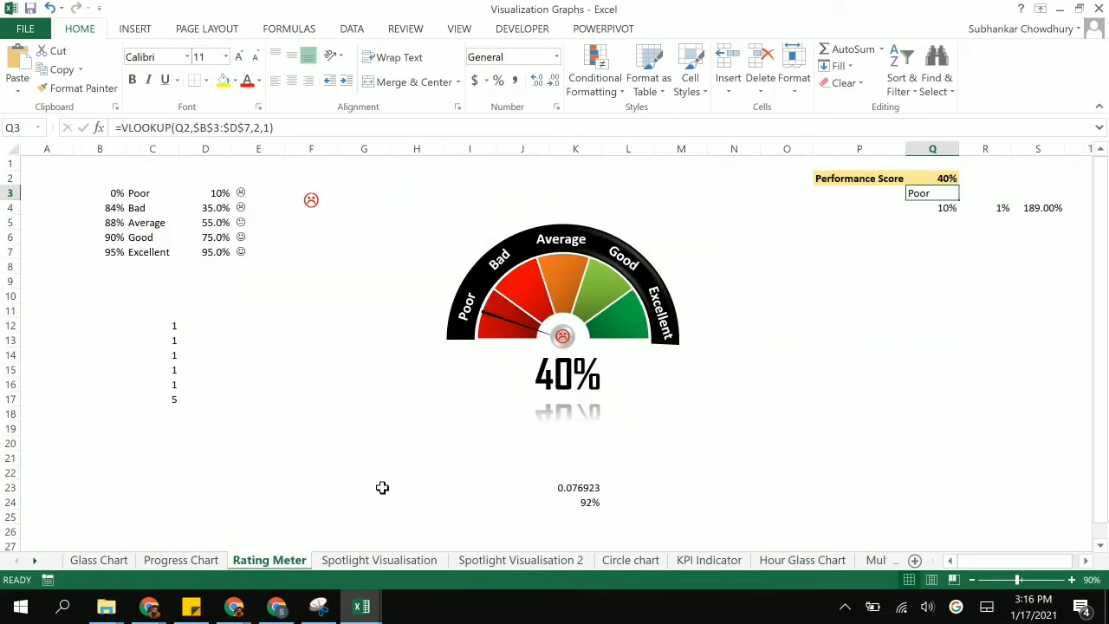
key("alt+Tab")
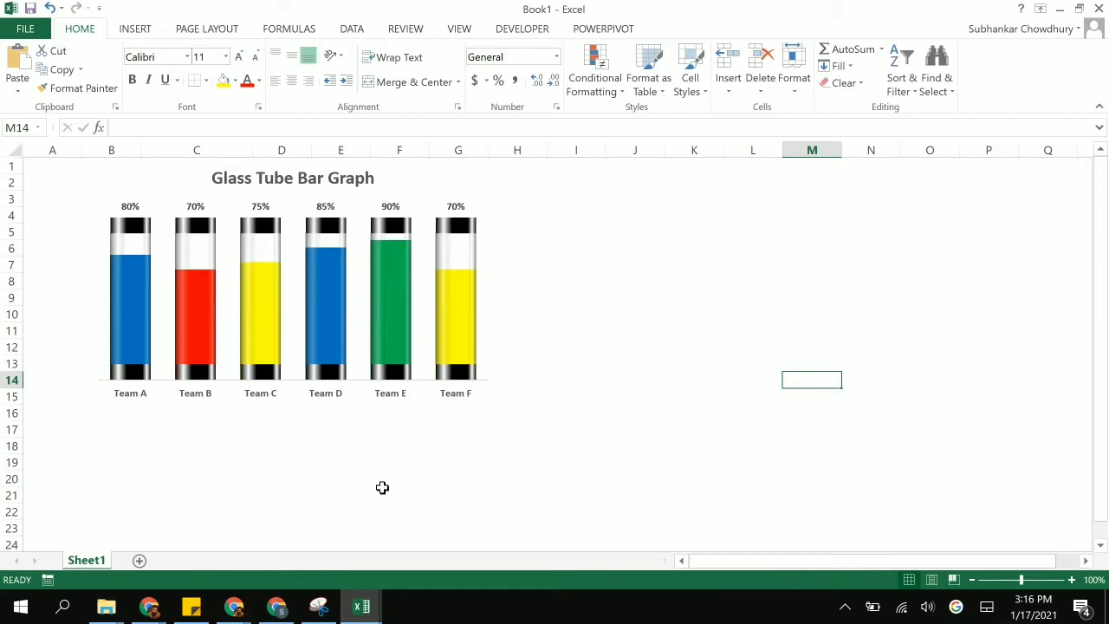
- Move the Glass Tube Bar Graph off the source data and add a new blank sheet to the workbook
left_click(438, 410)
left_click_drag(439, 408, 916, 493)
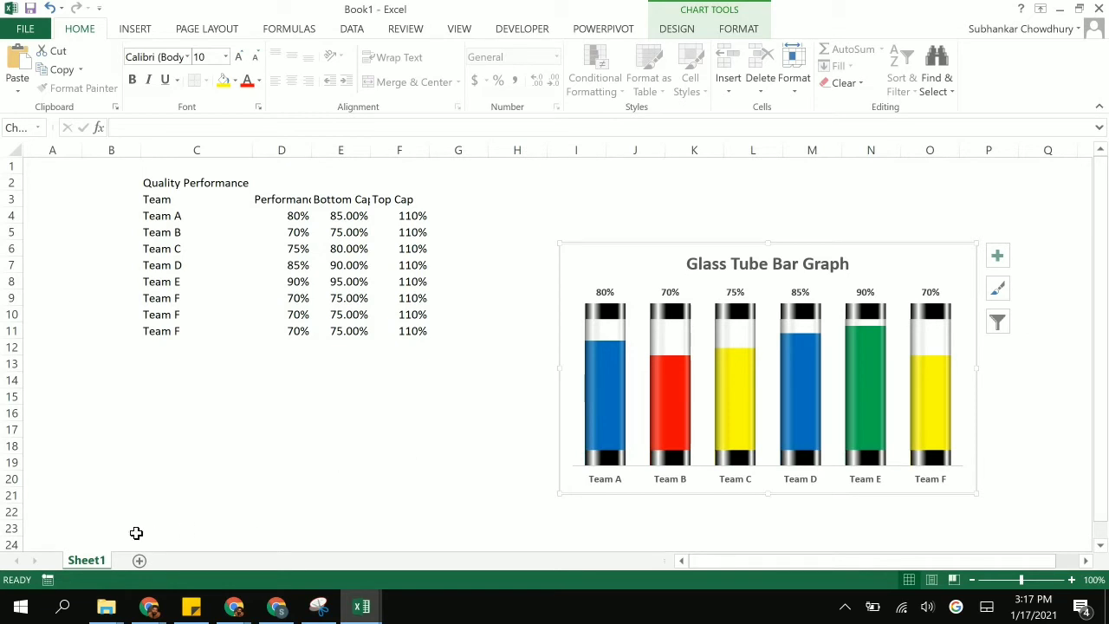
left_click(139, 561)
left_click(87, 560)
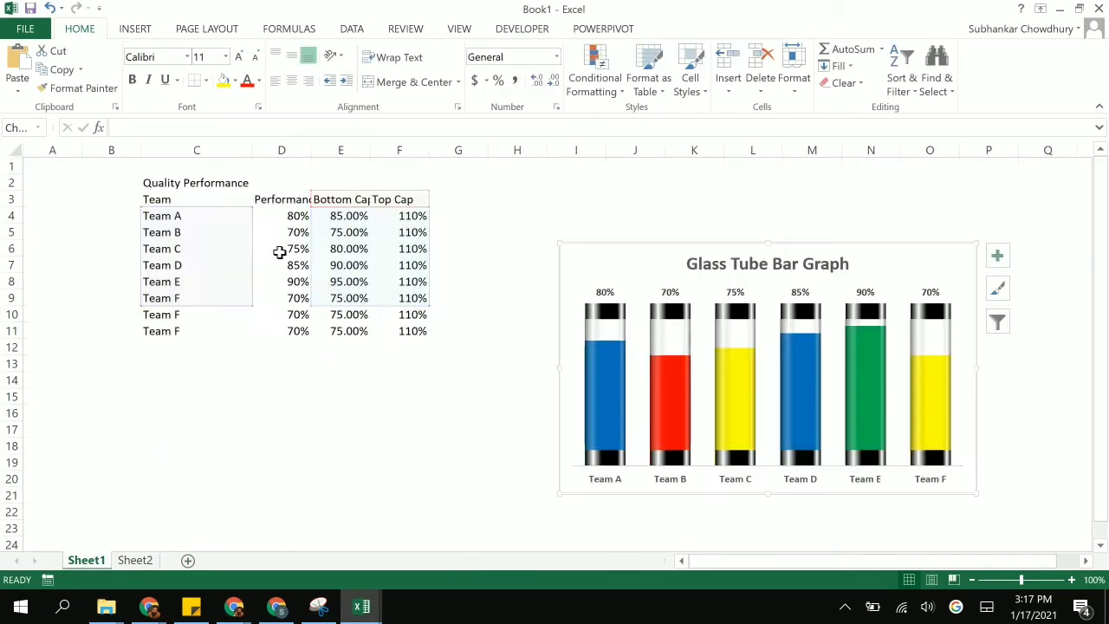
- Copy the Team and Performance columns (C3:D11) from Sheet1 into Sheet2 starting at cell C3
left_click(168, 182)
left_click_drag(151, 201, 305, 332)
key("ctrl+c")
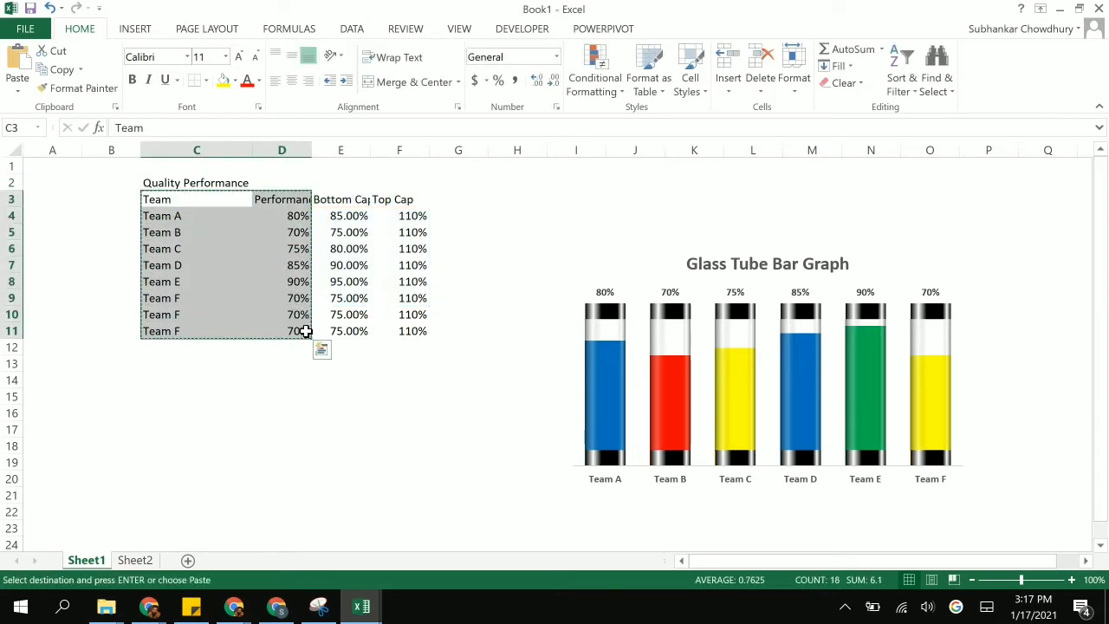
left_click(135, 561)
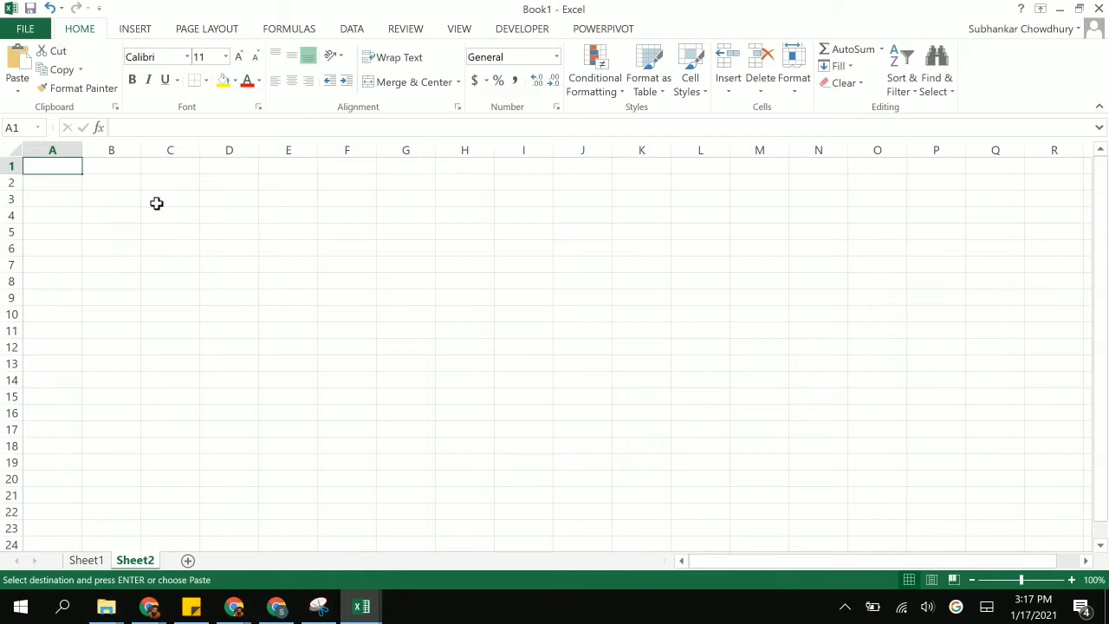
left_click(160, 199)
key("ctrl+v")
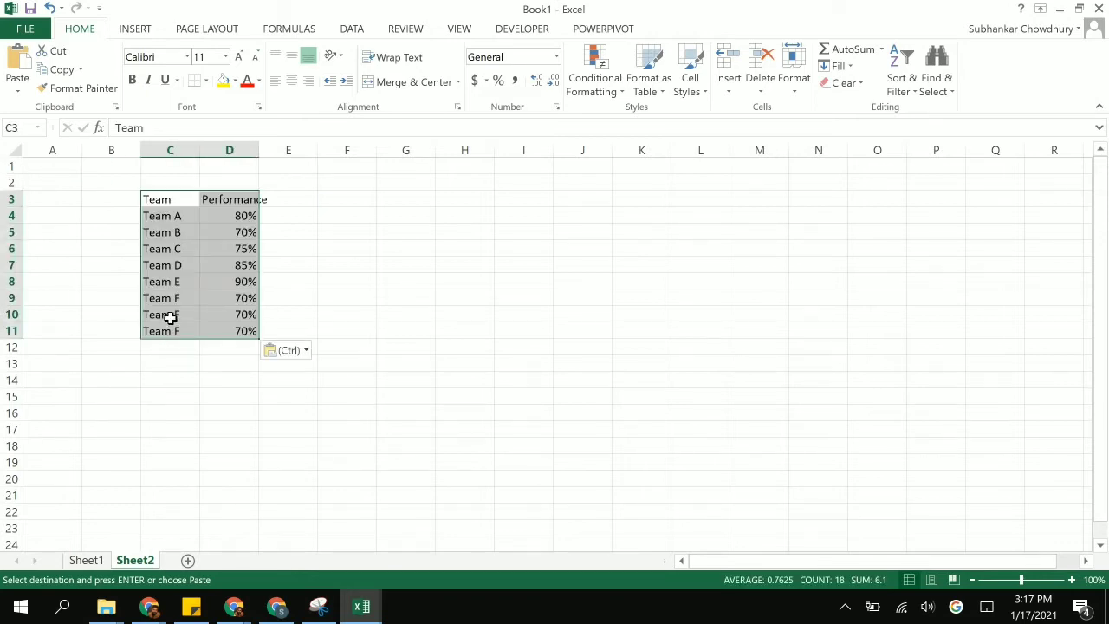
- Clear the two duplicate Team F entries in rows 10 and 11 of Sheet2
left_click(170, 317)
key("shift+space")
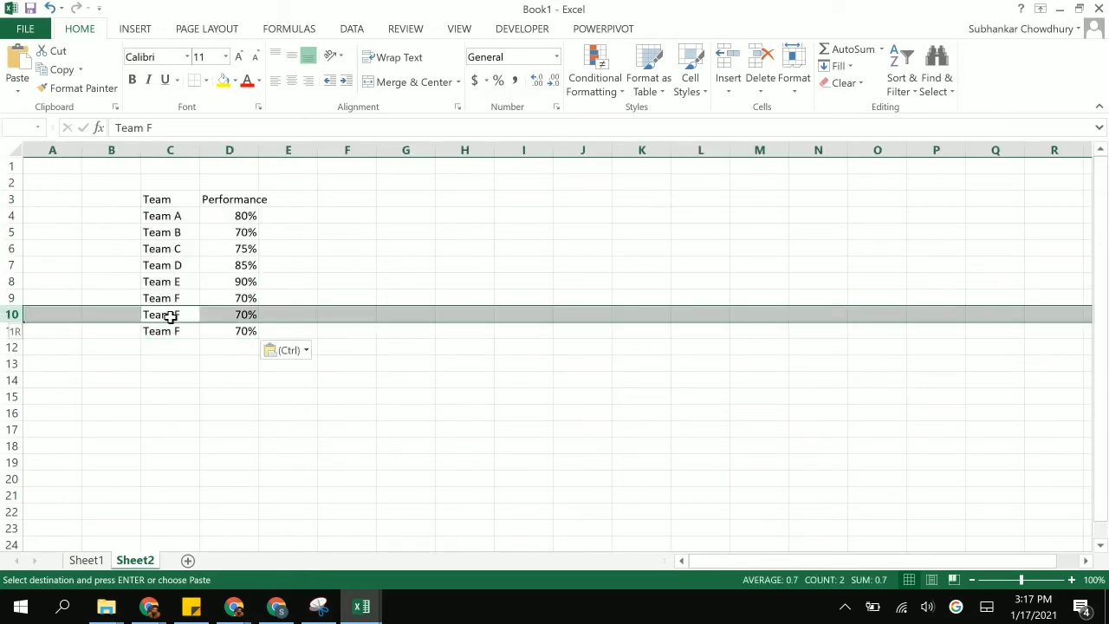
key("shift+Down")
key("Delete")
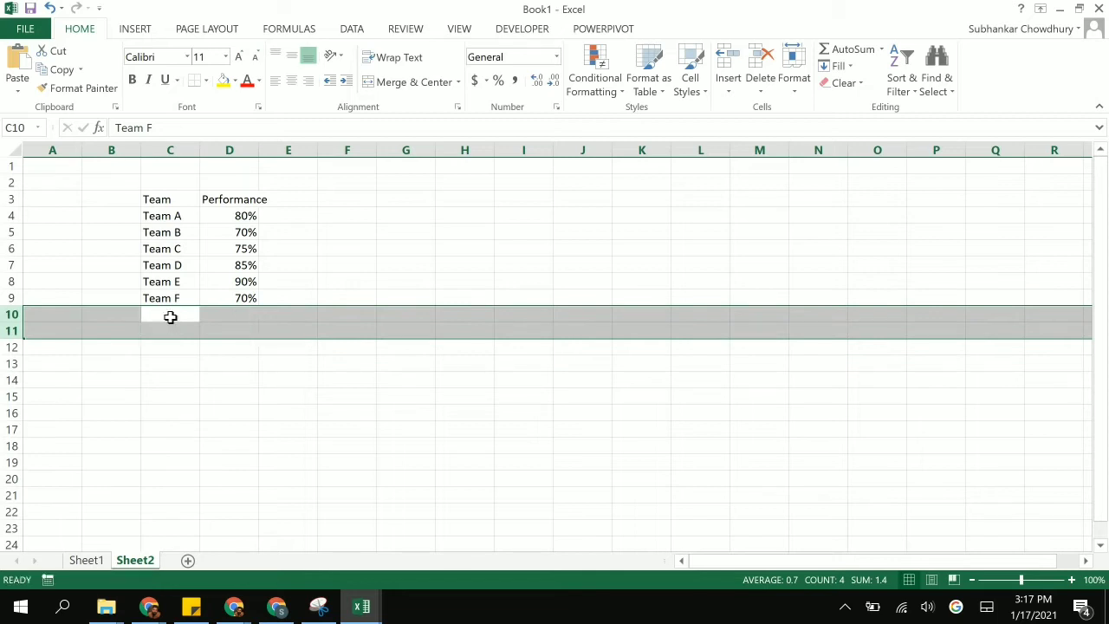
key("Up")
key("Up")
- Hide the gridlines on Sheet2 and autofit the width of the Performance column
key("alt+w")
key("v")
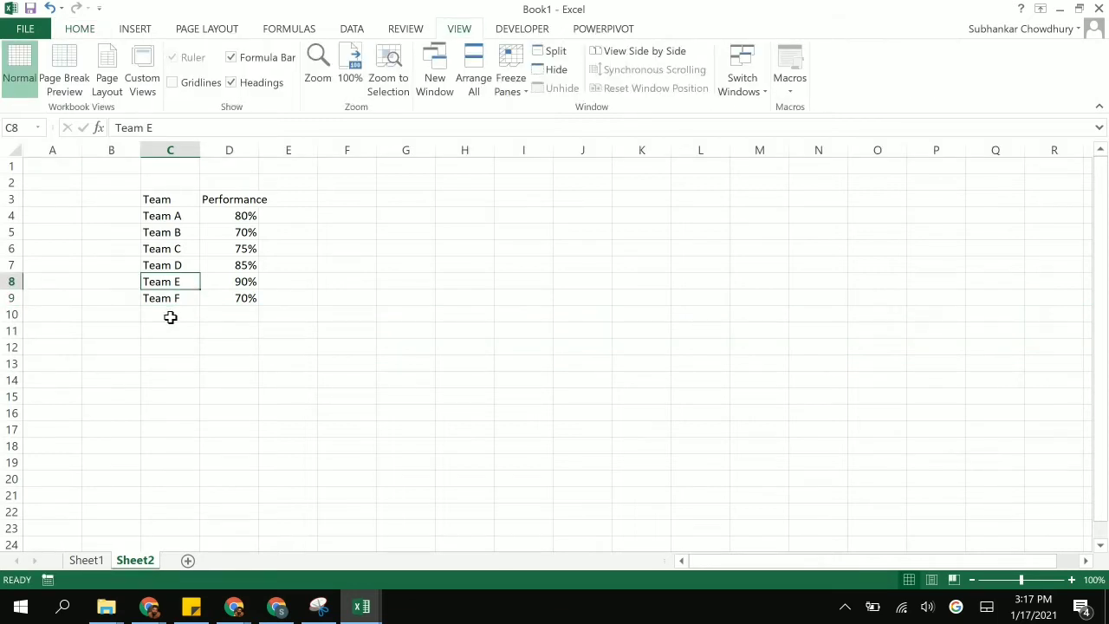
key("g")
double_click(258, 148)
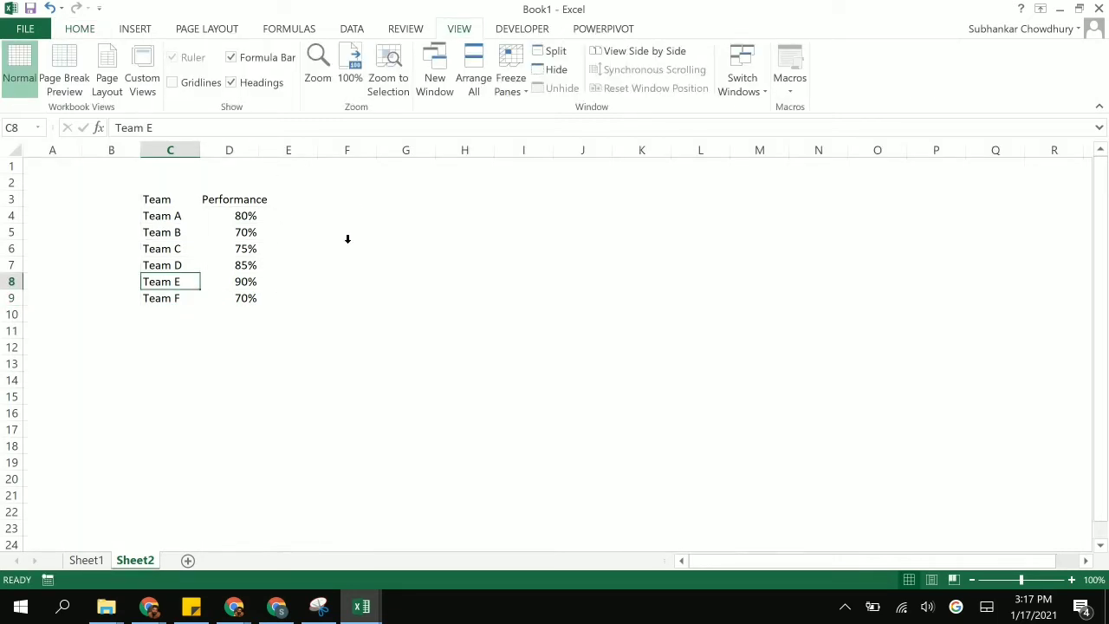
- Enter the example metric names CSAT, Quality and SLA in cells A1 to A3
left_click(235, 196)
left_click(205, 180)
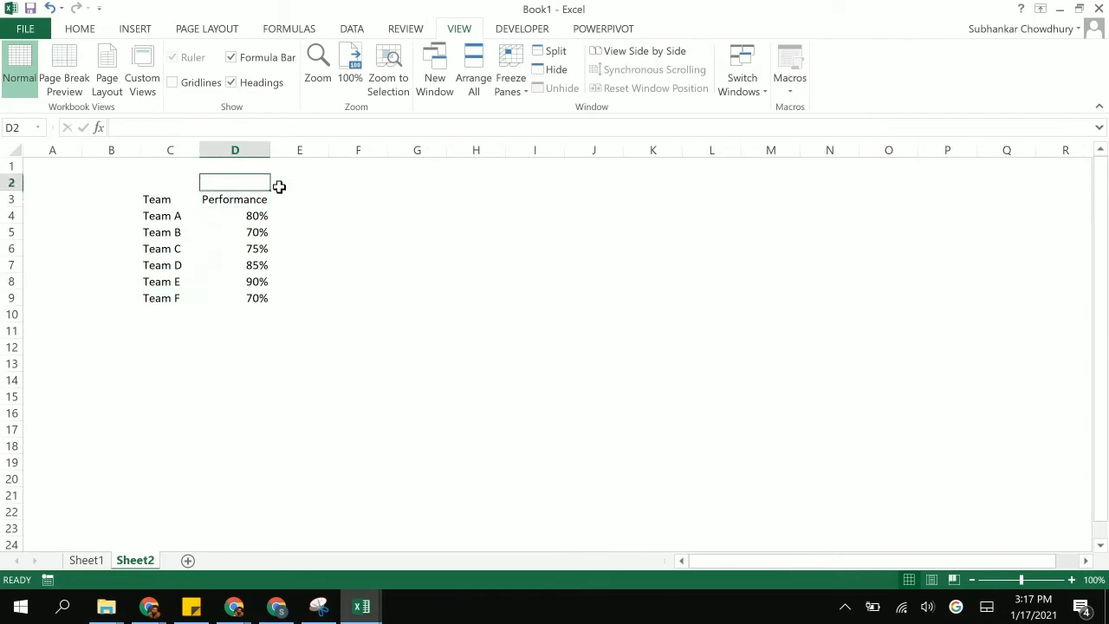
key("Up")
key("Left")
key("Left")
key("Left")
type("CSAT")
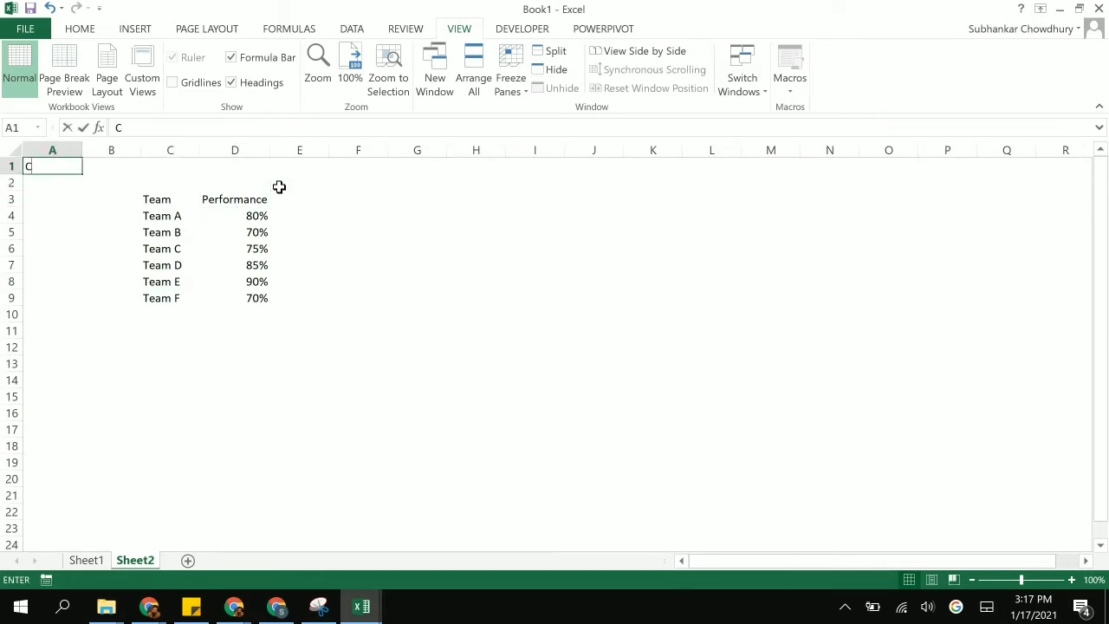
key("Return")
type("Quality")
key("ctrl+Return")
key("Return")
type("SLA")
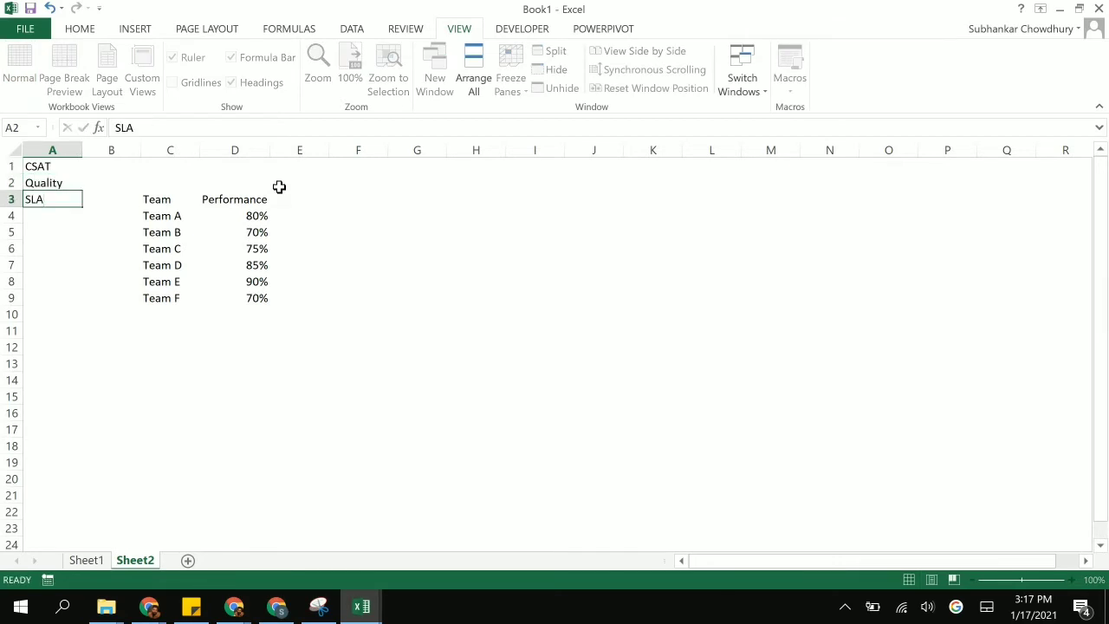
key("Return")
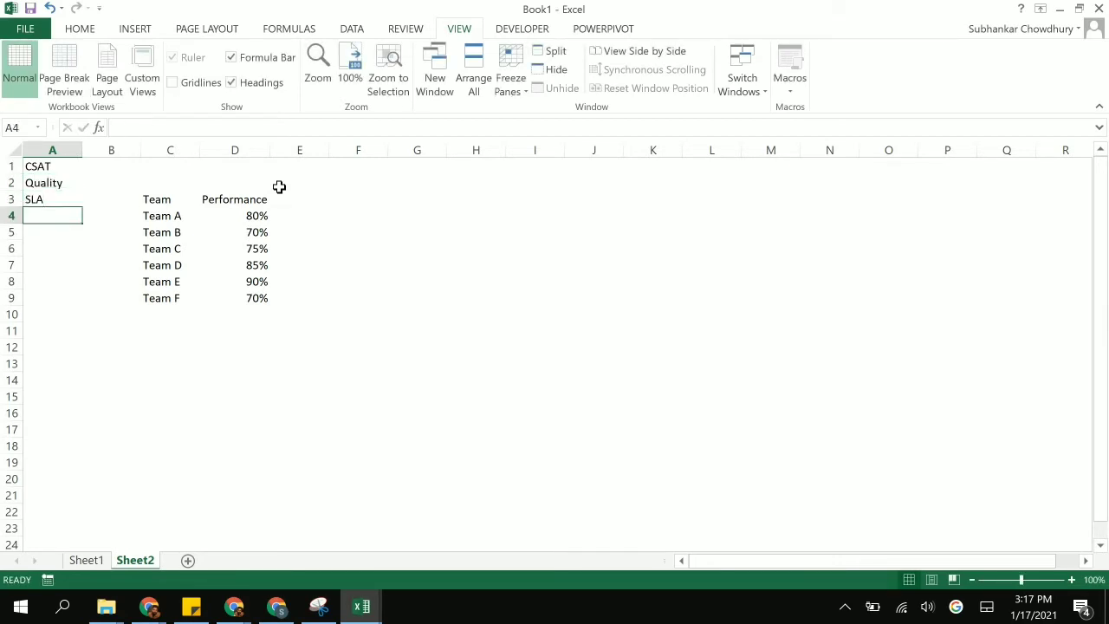
- Review the team list on Sheet2 and examine the cap series of the finished glass tube chart on Sheet1
left_click_drag(170, 216, 173, 297)
left_click(178, 216)
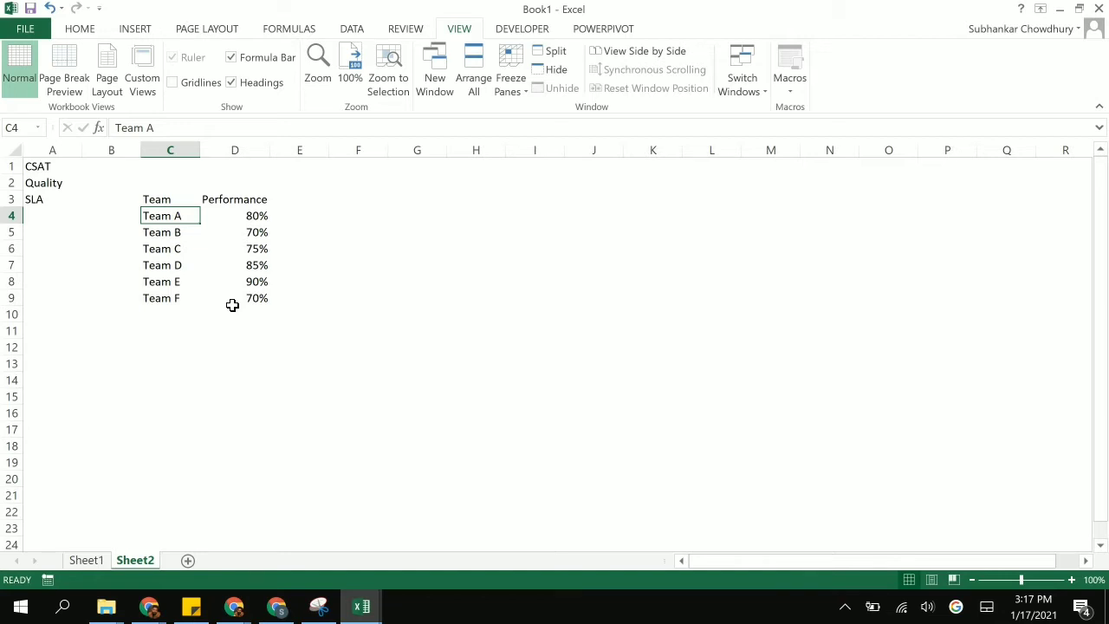
left_click(300, 267)
left_click(297, 201)
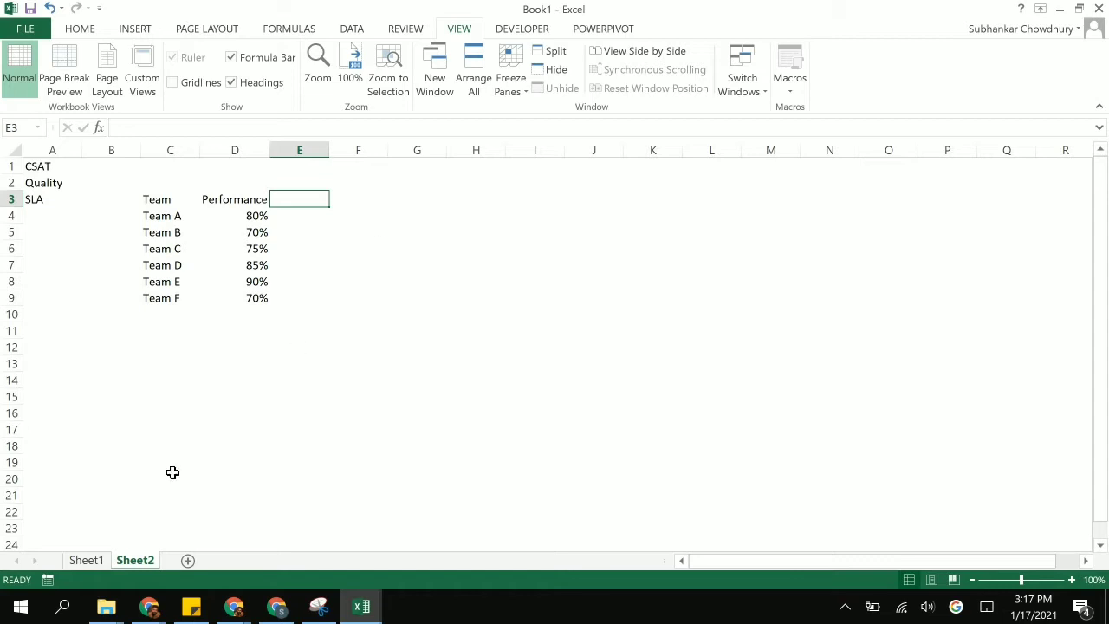
left_click(85, 560)
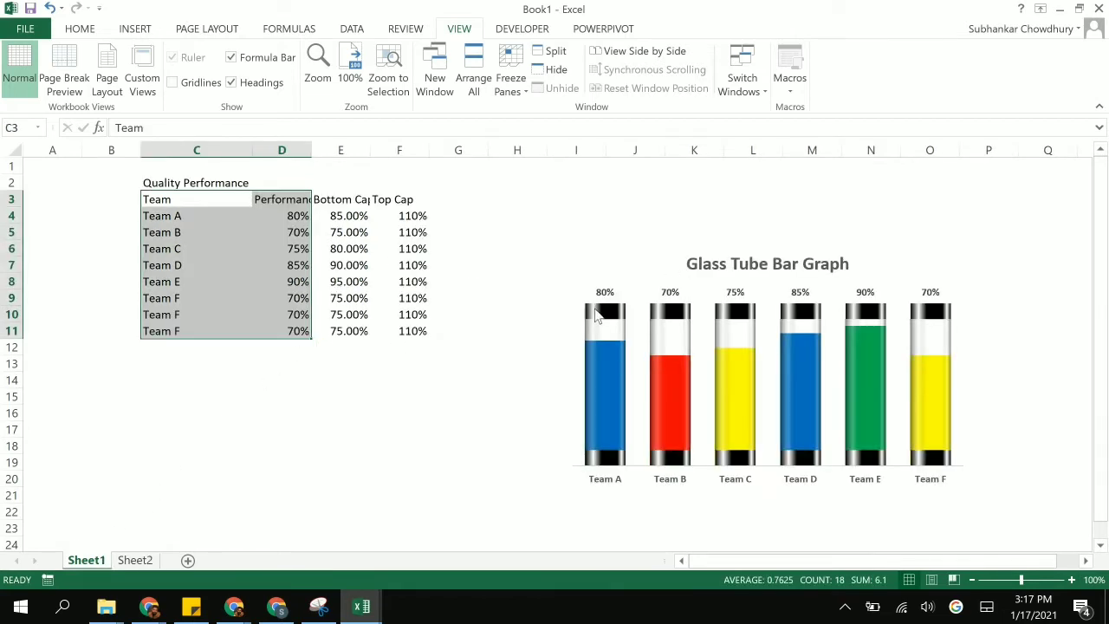
left_click(606, 433)
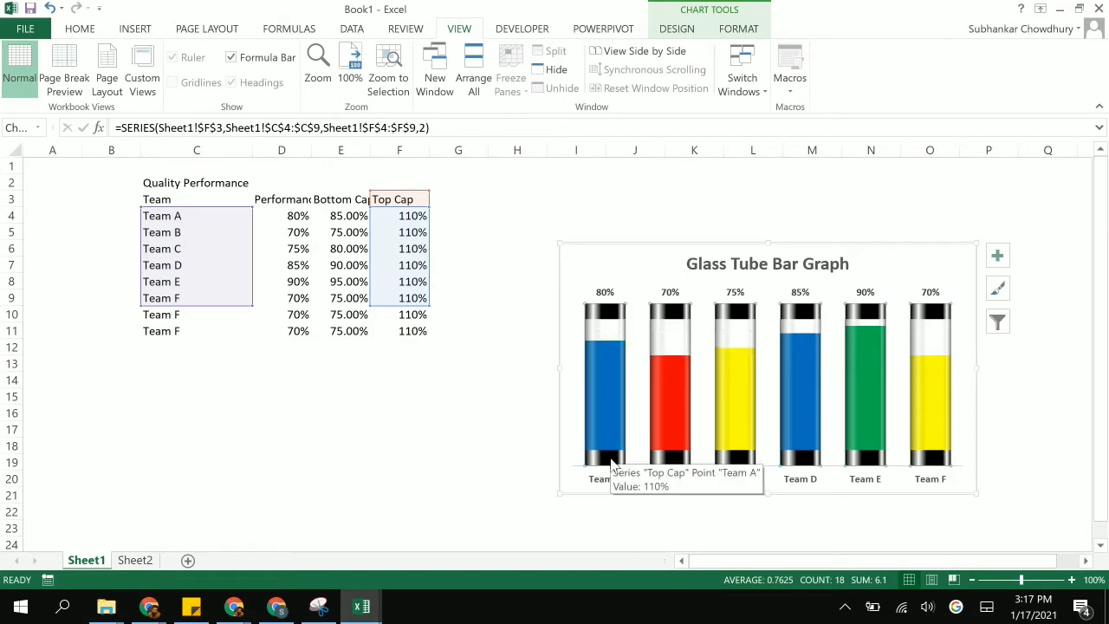
left_click(135, 561)
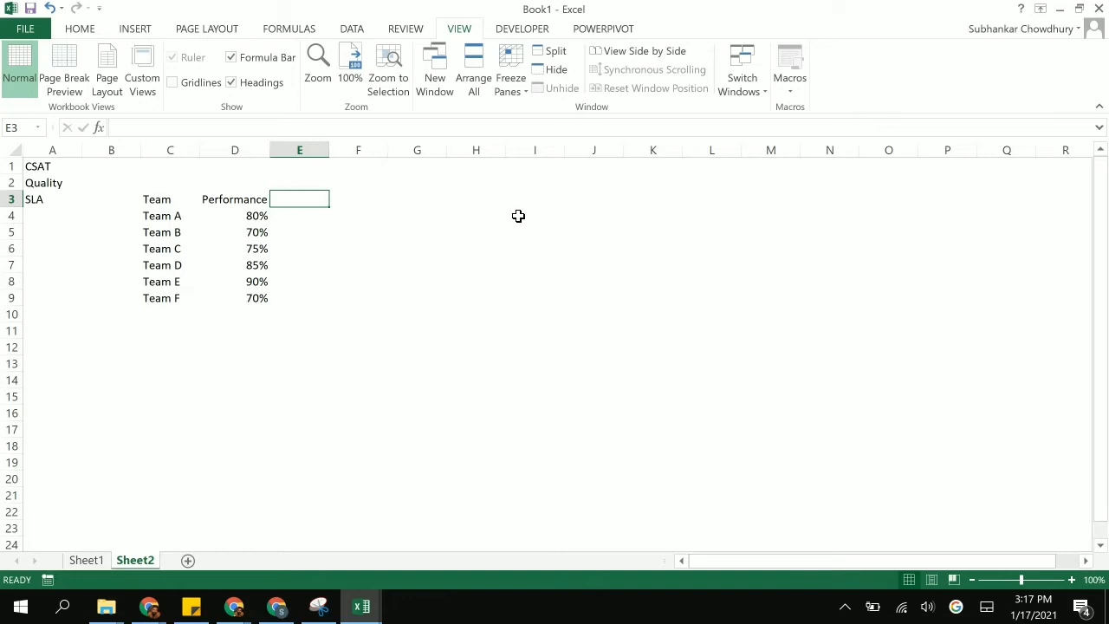
- Add the column headers Bottom Cap in E3 and Top Cap in F3 beside Performance
type("Bottom Cap")
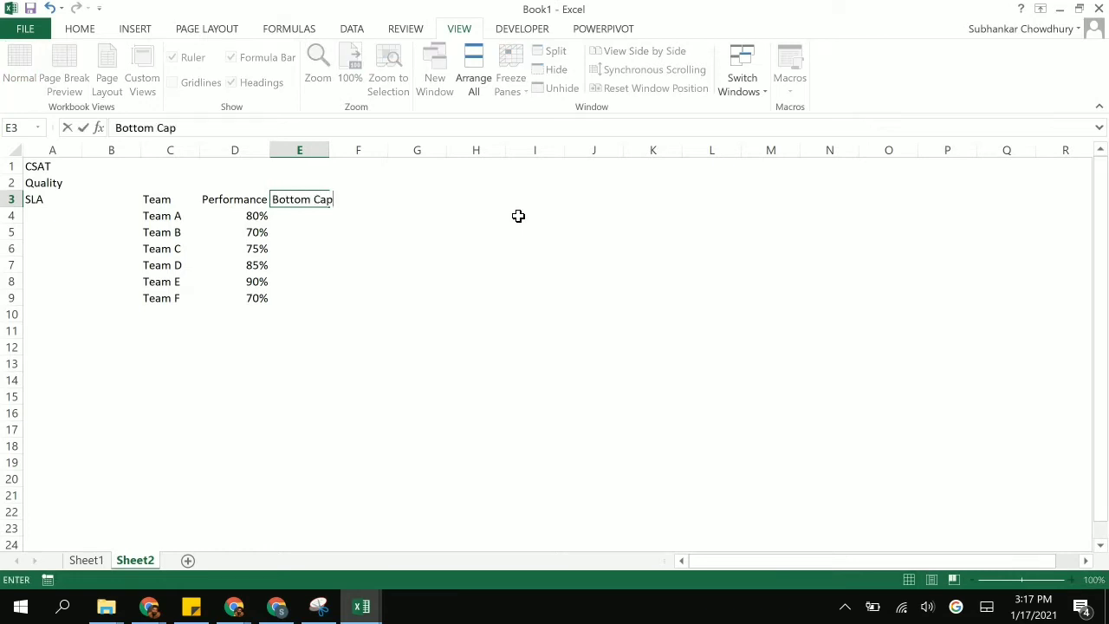
key("Tab")
type("Tolp")
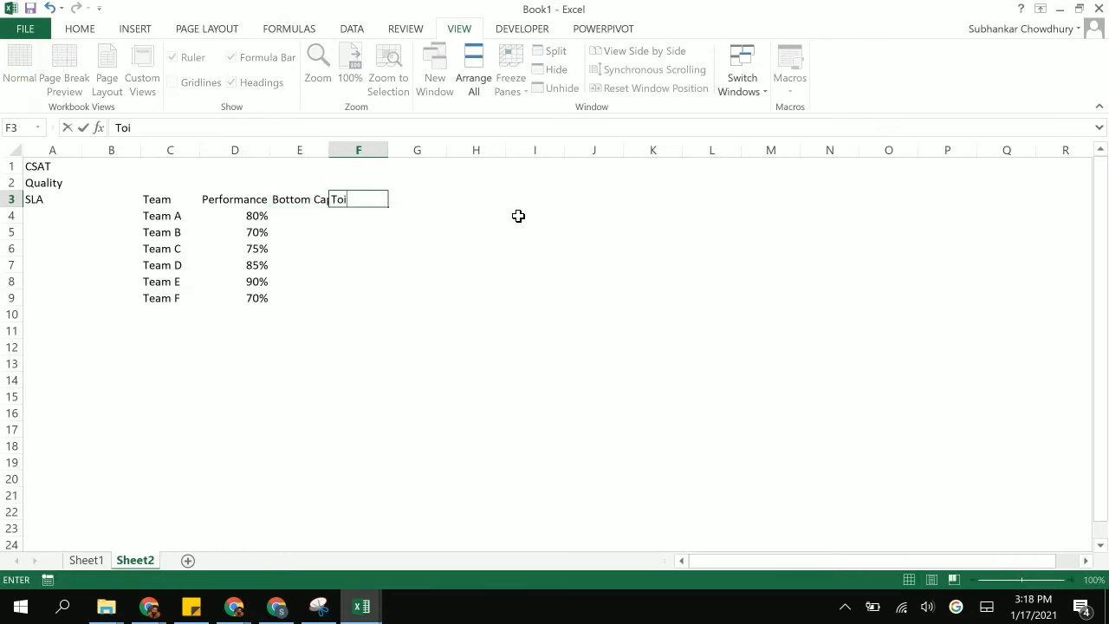
key("BackSpace")
key("BackSpace")
type("p Cap")
key("Return")
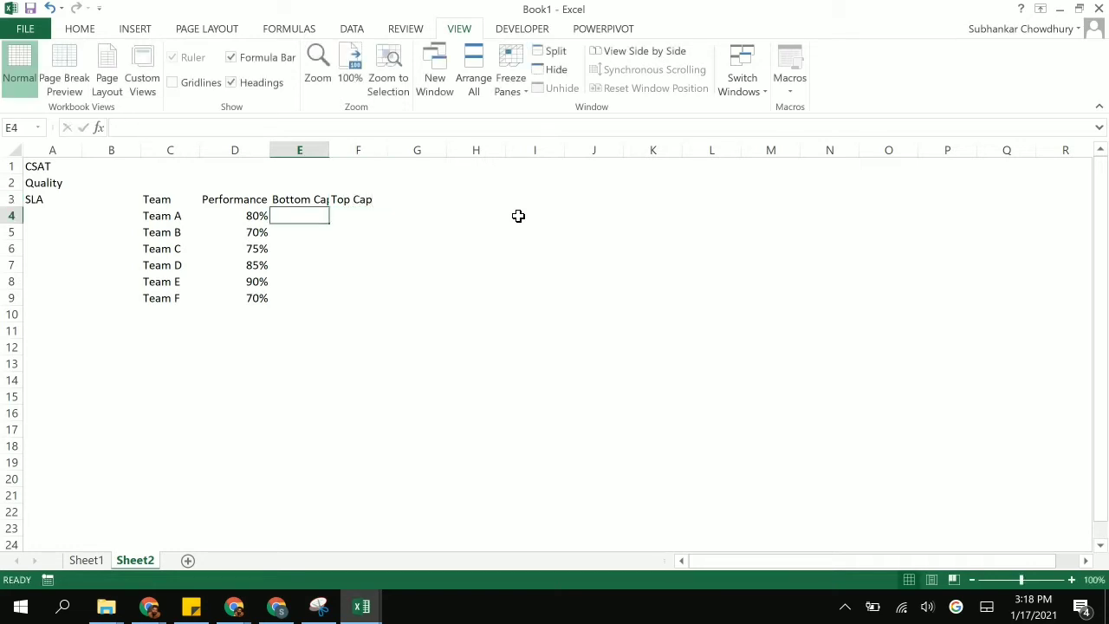
- Enter the formula =D4+5% in E4 to calculate Team A's Bottom Cap value
type("=")
key("Left")
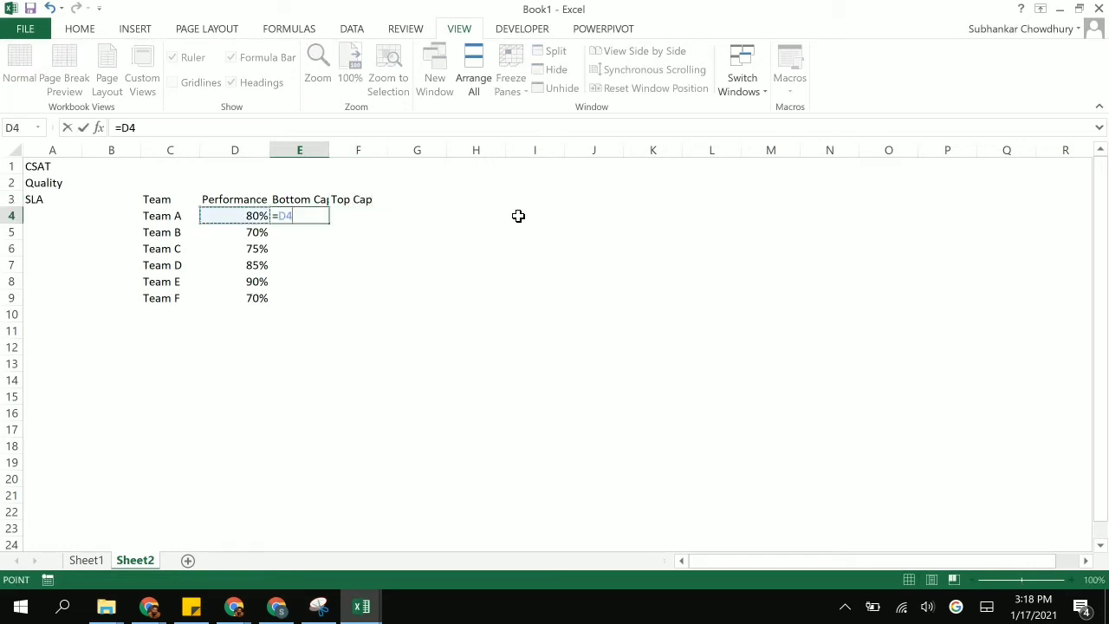
type("+")
type("5%")
key("Return")
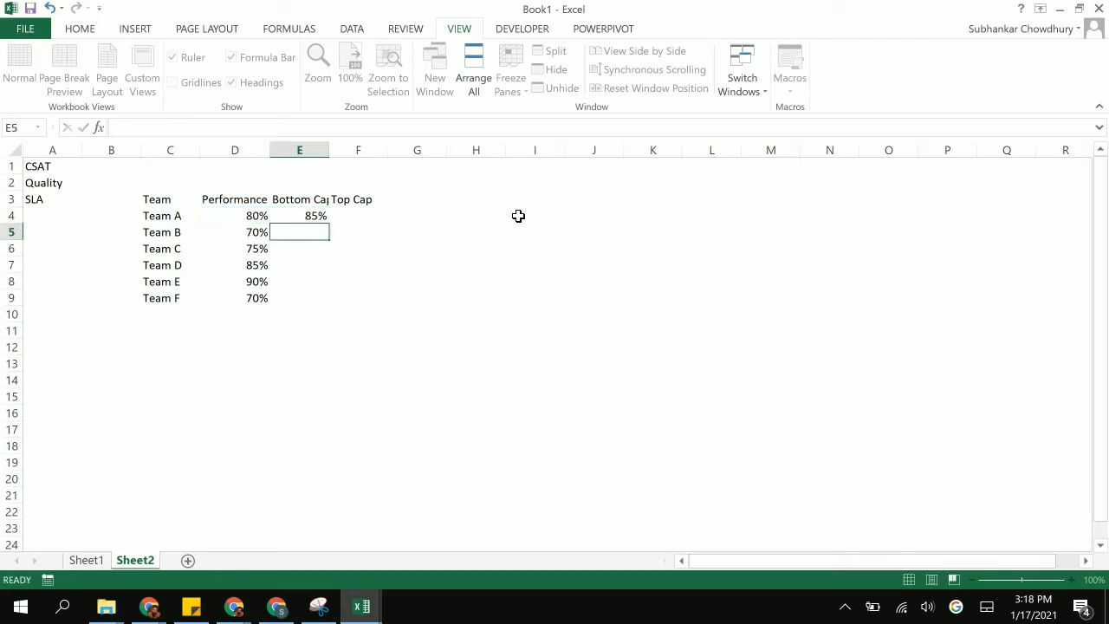
- Copy the Bottom Cap formula from E4 to all remaining teams down to E9
key("Up")
key("ctrl+c")
key("Left")
key("ctrl+Down")
key("Right")
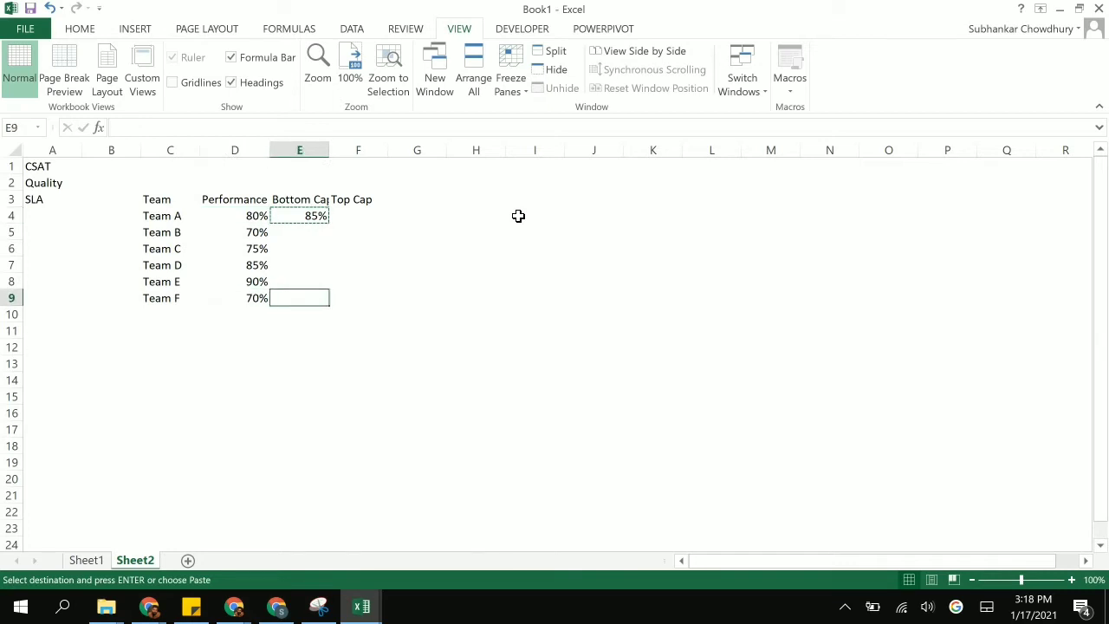
key("ctrl+shift+Up")
key("ctrl+v")
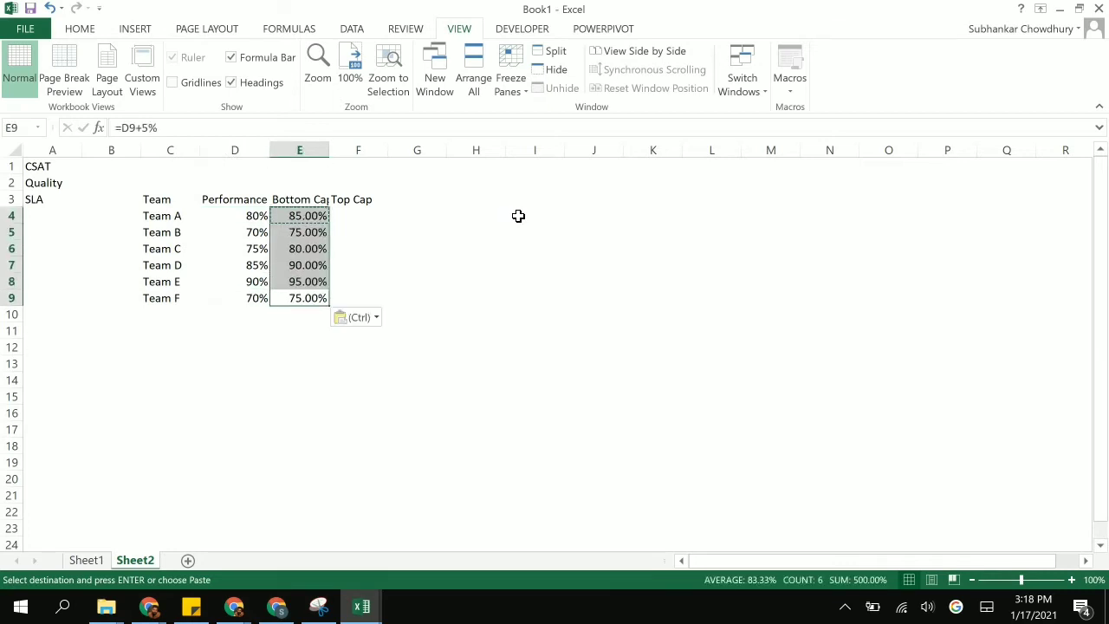
- Enter 110% in F4 as Team A's Top Cap value
left_click(361, 216)
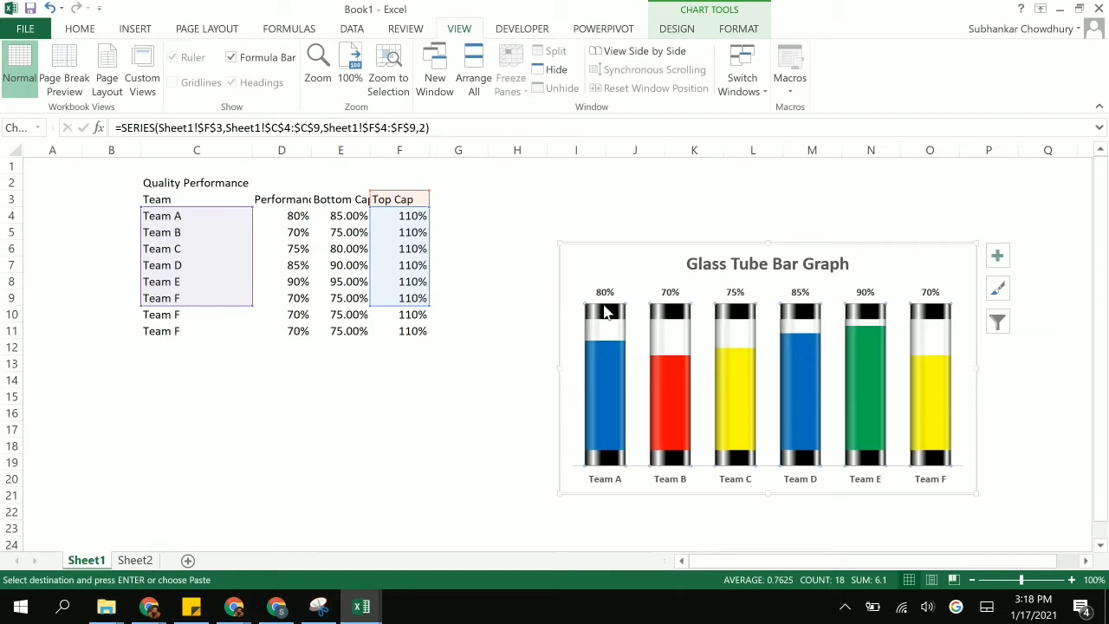
left_click(134, 561)
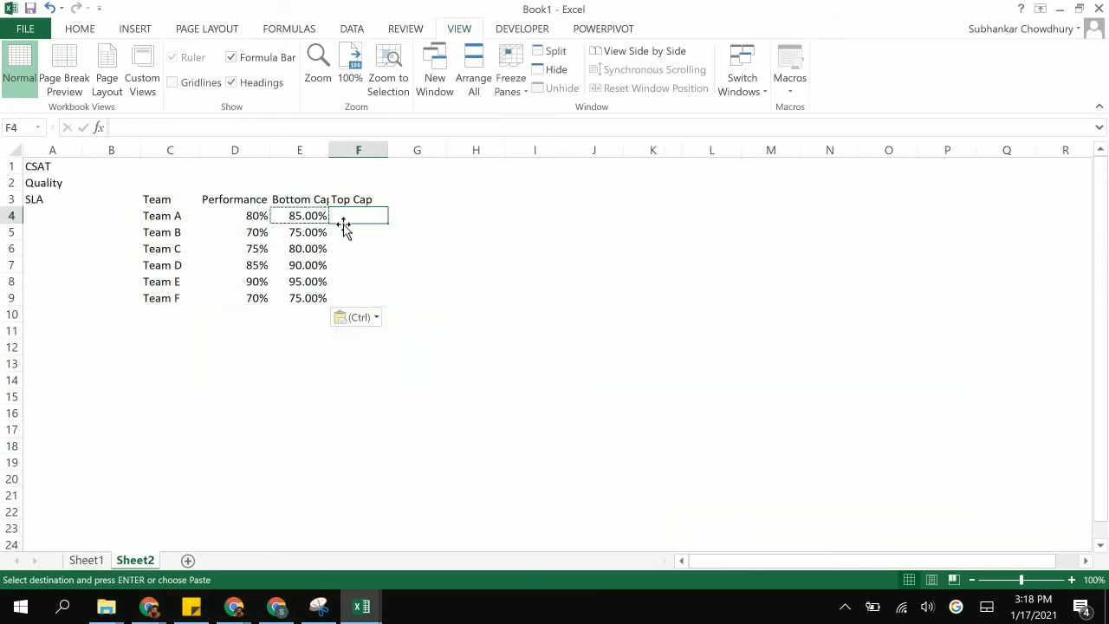
key("Escape")
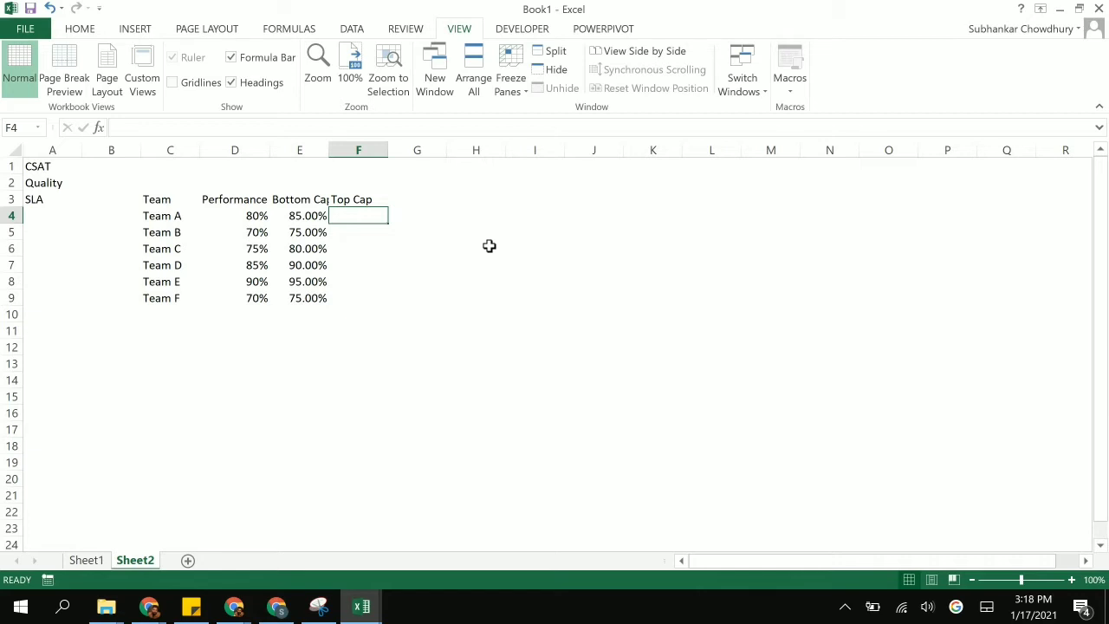
type("11")
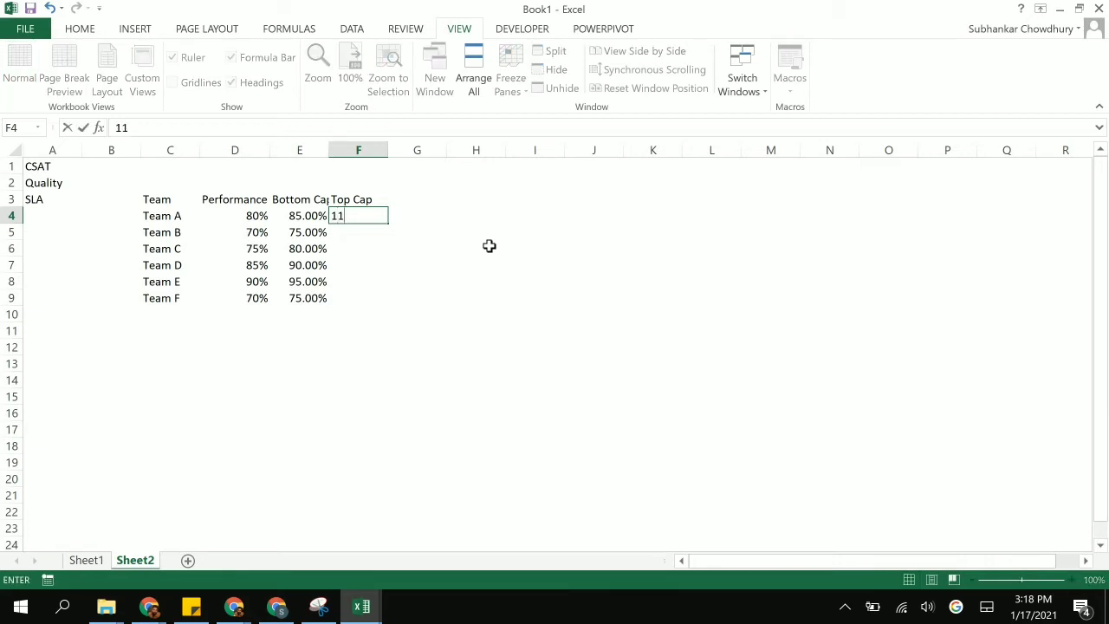
key("Return")
key("Up")
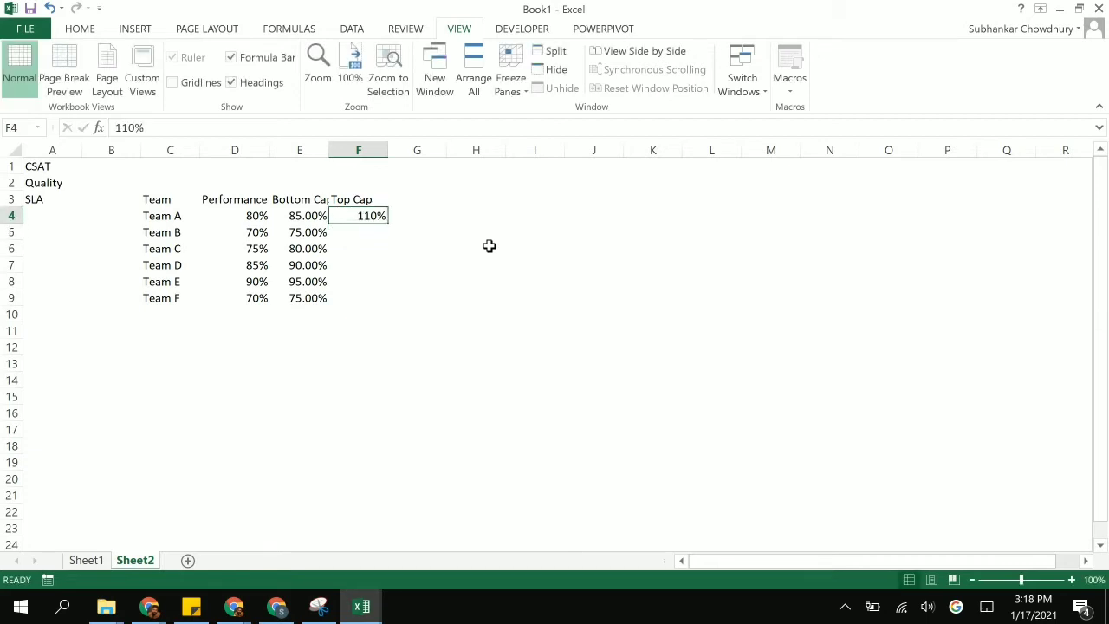
- Copy the 110% Top Cap value from F4 to all remaining teams down to F9
key("ctrl+c")
key("Left")
key("ctrl+Down")
key("Right")
key("ctrl+shift+Up")
key("ctrl+v")
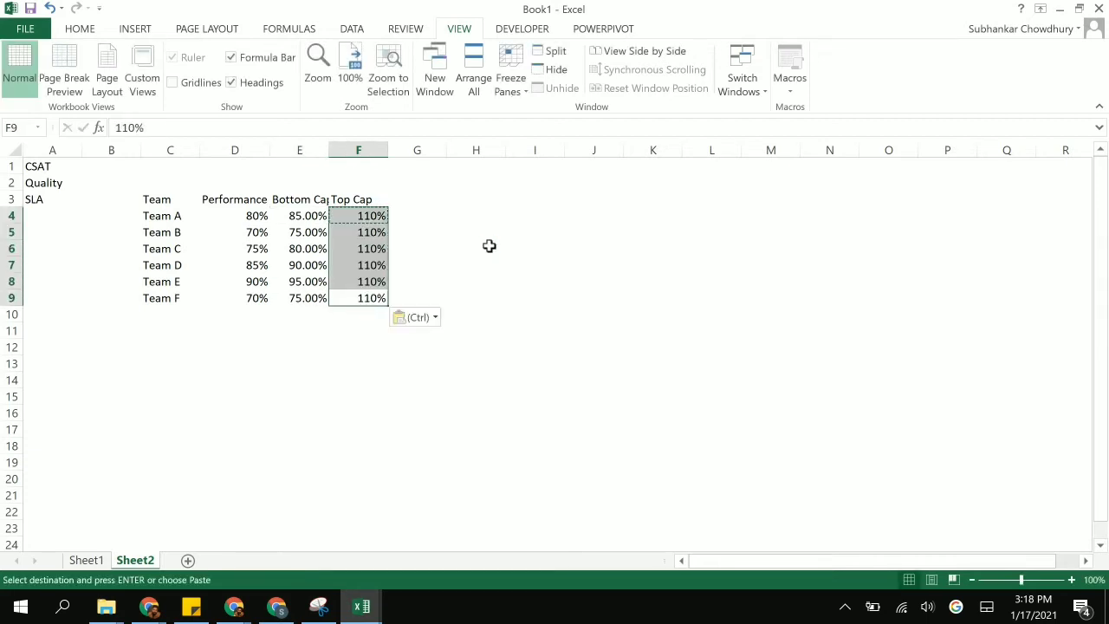
key("Escape")
- Try a clustered column chart of the Team, Bottom Cap and Top Cap columns and undo its insertion
key("ctrl+Left")
key("ctrl+Up")
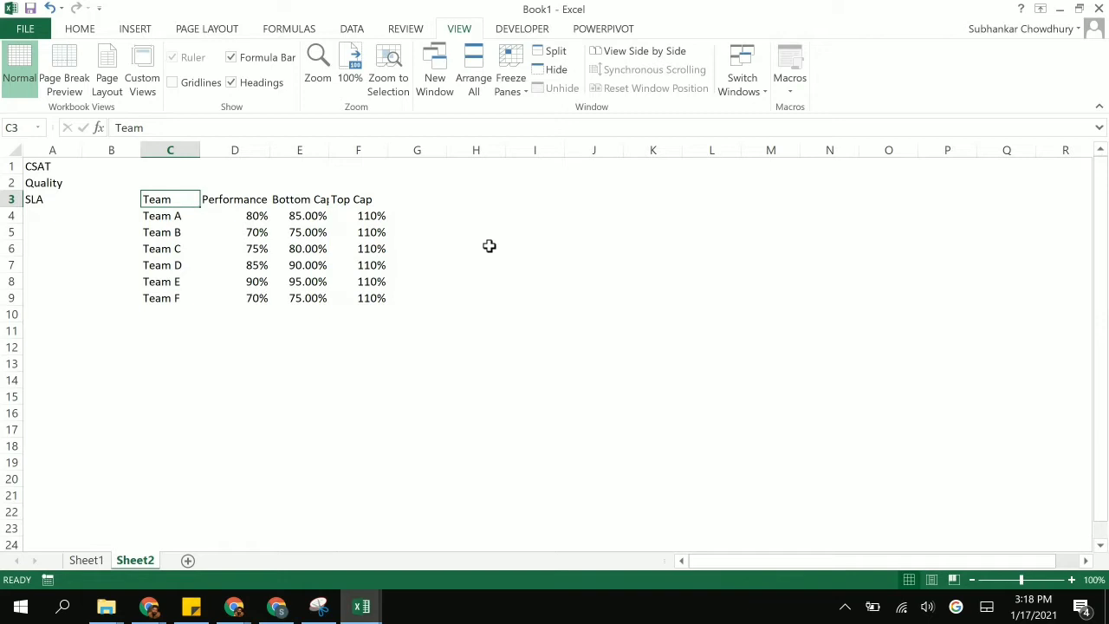
key("ctrl+shift+Down")
left_click_drag(300, 204, 376, 297)
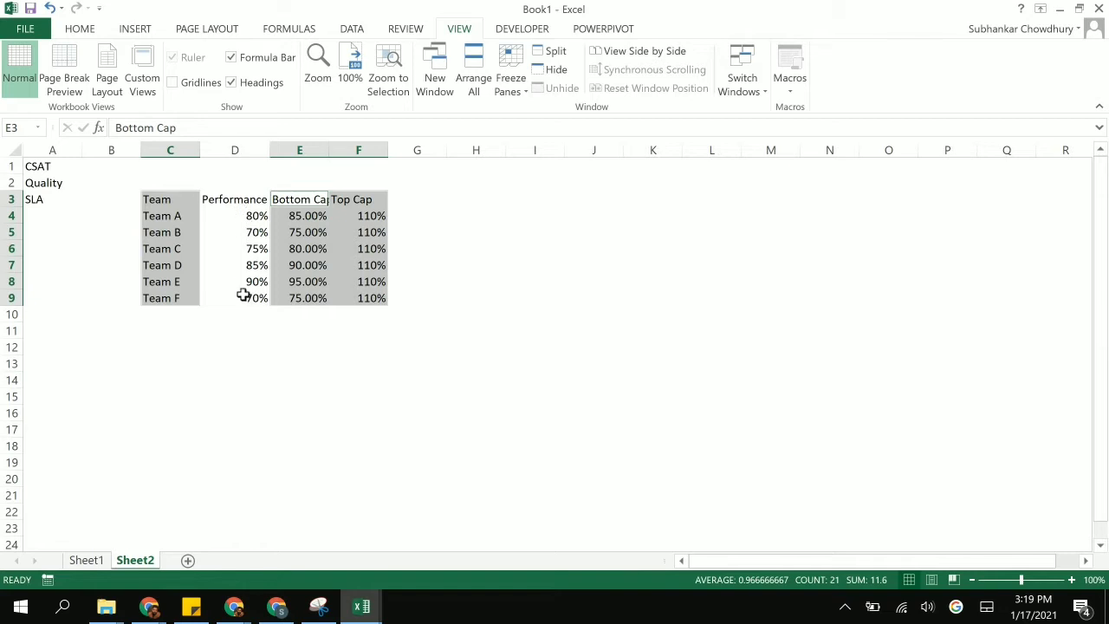
left_click(142, 29)
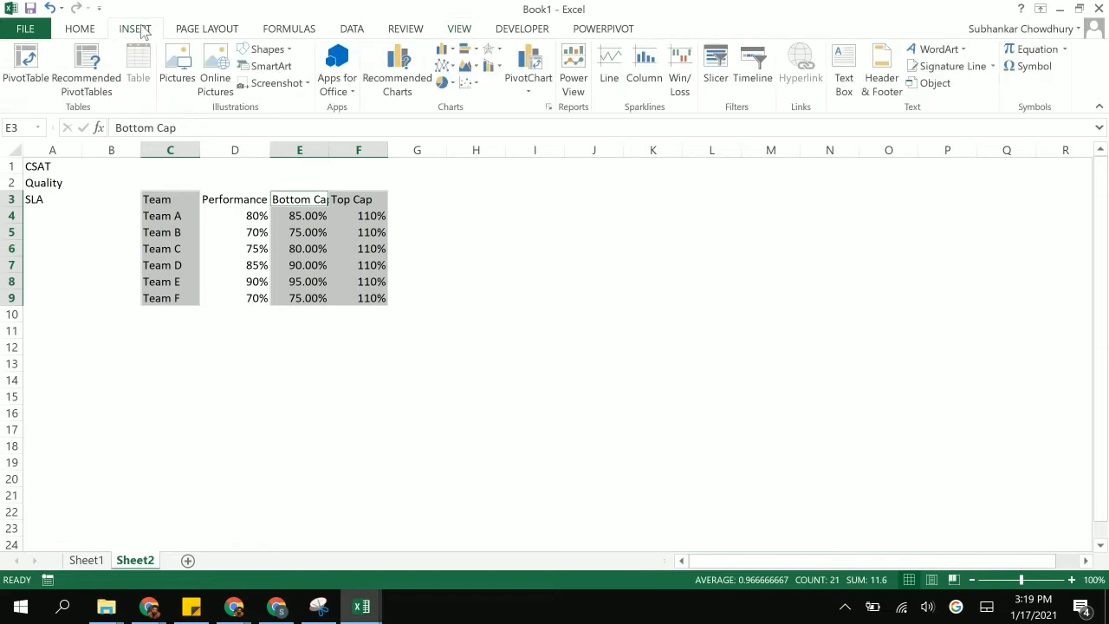
left_click(469, 51)
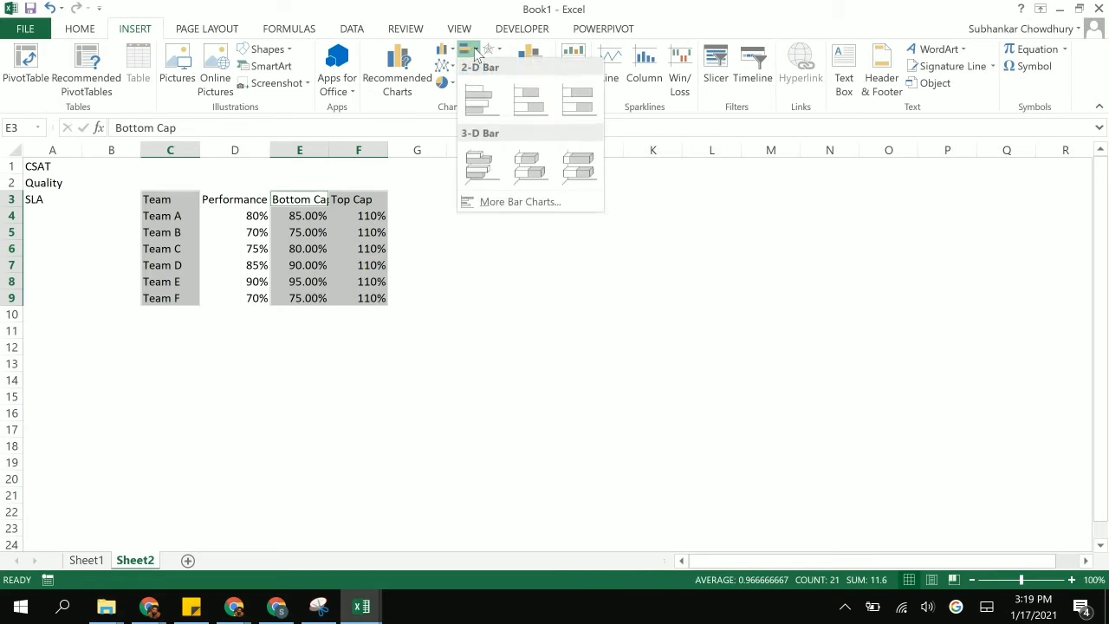
left_click(443, 50)
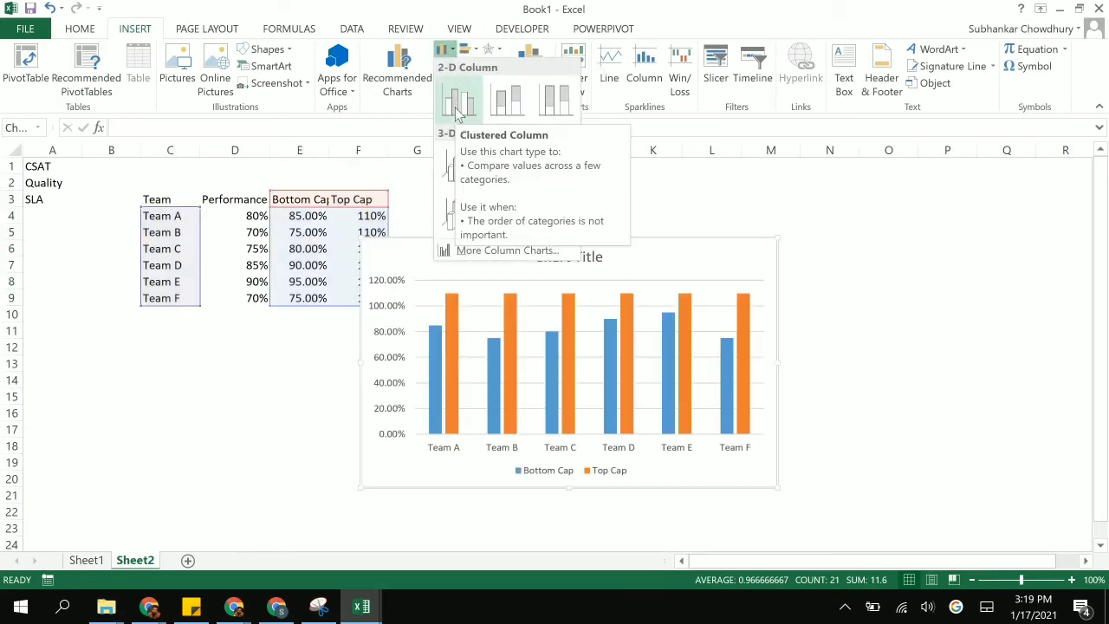
left_click(457, 104)
left_click(860, 314)
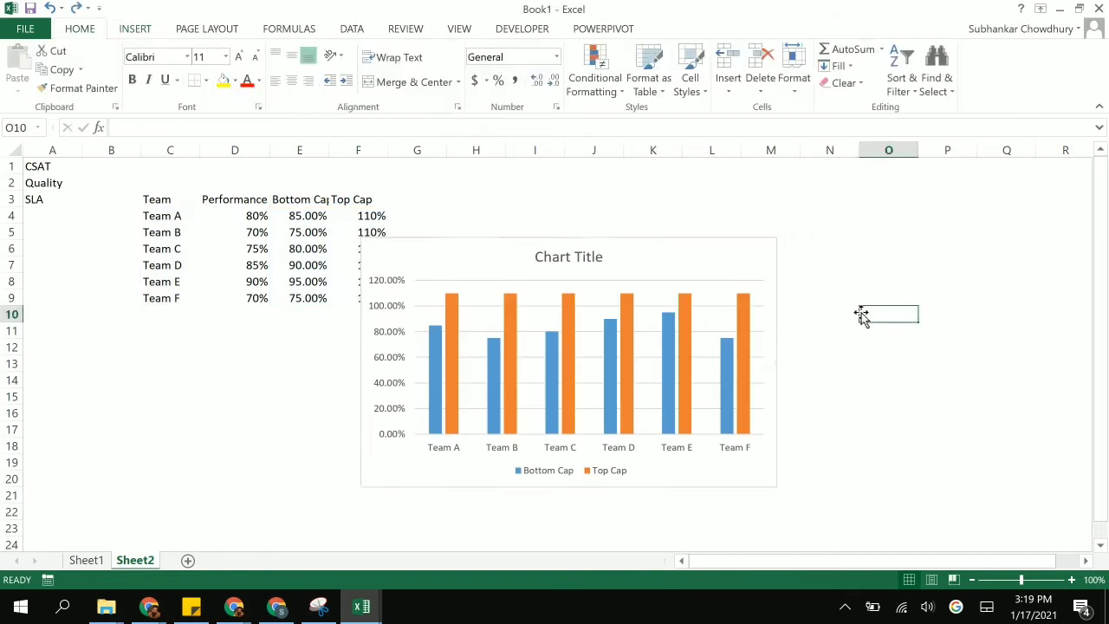
key("ctrl+z")
- Insert a clustered column chart from ranges C3:C9 and E3:G9 and place it beside the data table
left_click_drag(157, 200, 169, 300)
left_click_drag(303, 198, 388, 304, "ctrl")
key("alt")
key("n")
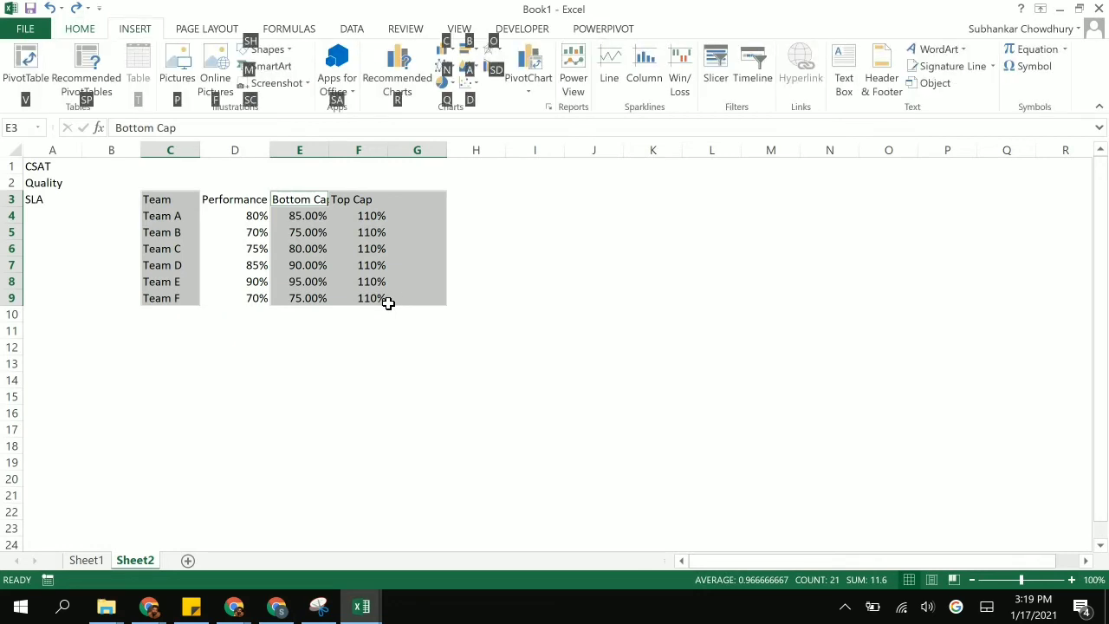
key("c")
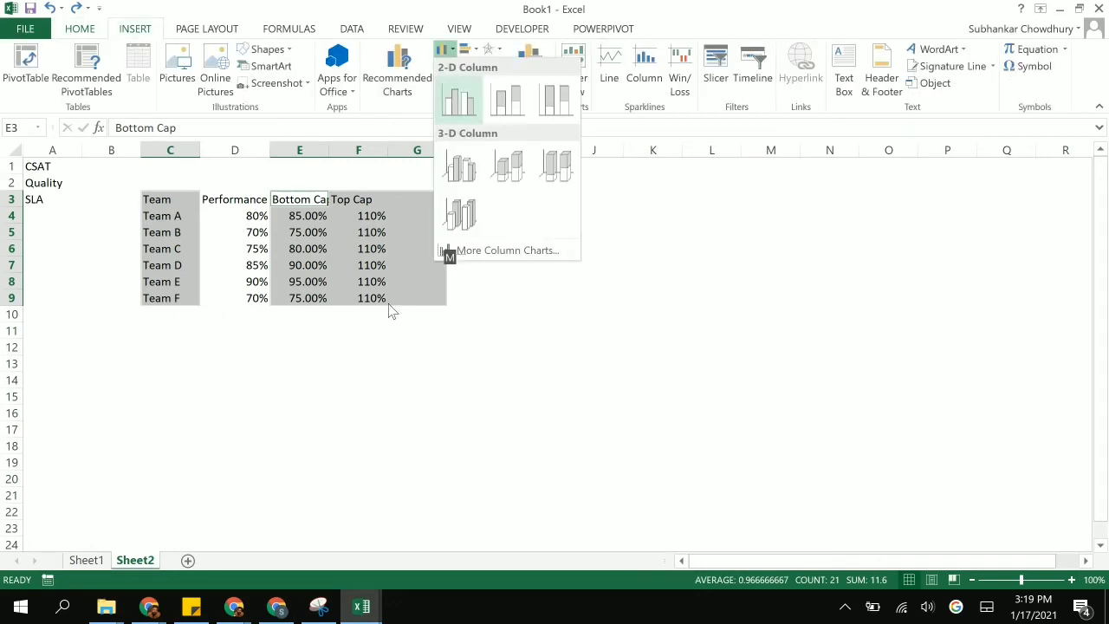
key("Return")
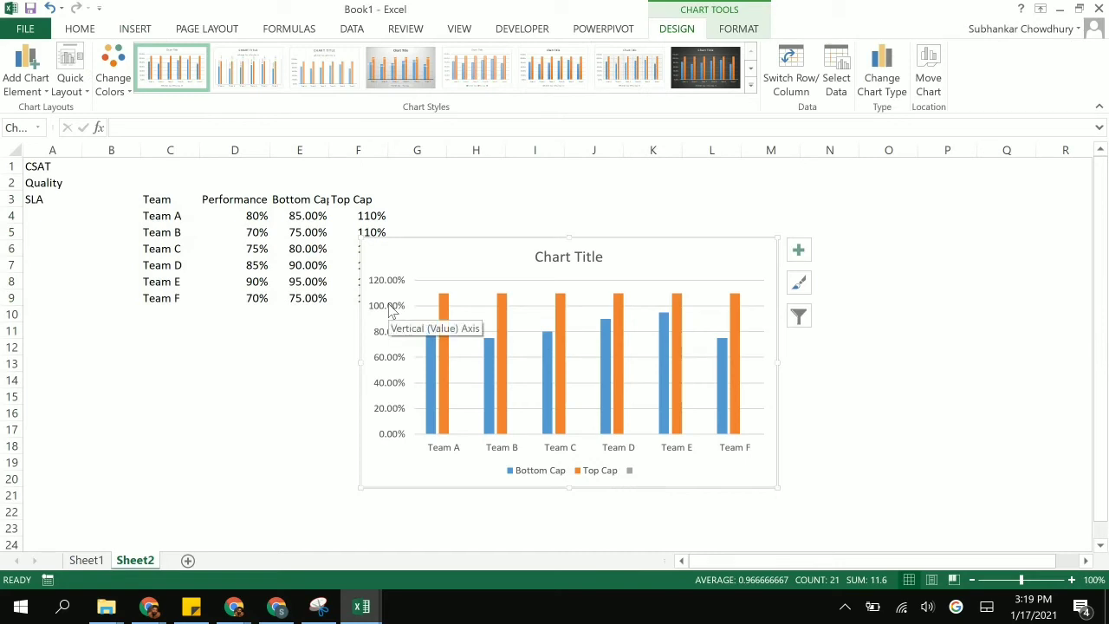
mouse_move(713, 485)
left_mouse_down()
mouse_move(480, 398)
mouse_move(787, 438)
mouse_move(800, 402)
mouse_move(729, 401)
mouse_move(741, 400)
left_mouse_up()
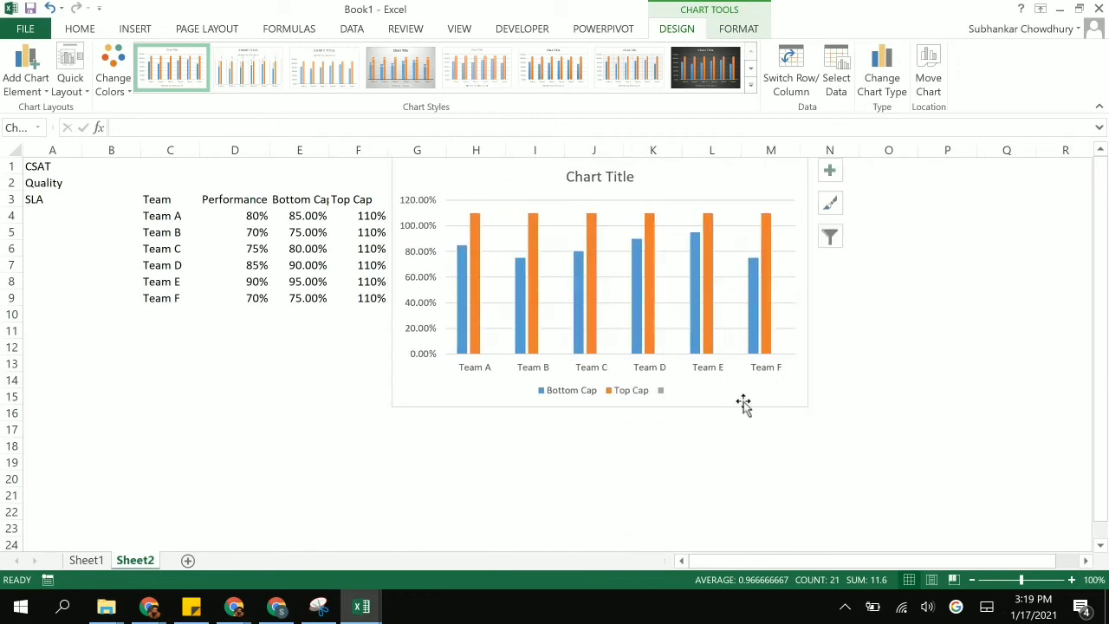
- Remove the gridlines, legend and vertical axis from the column chart
left_click(559, 305)
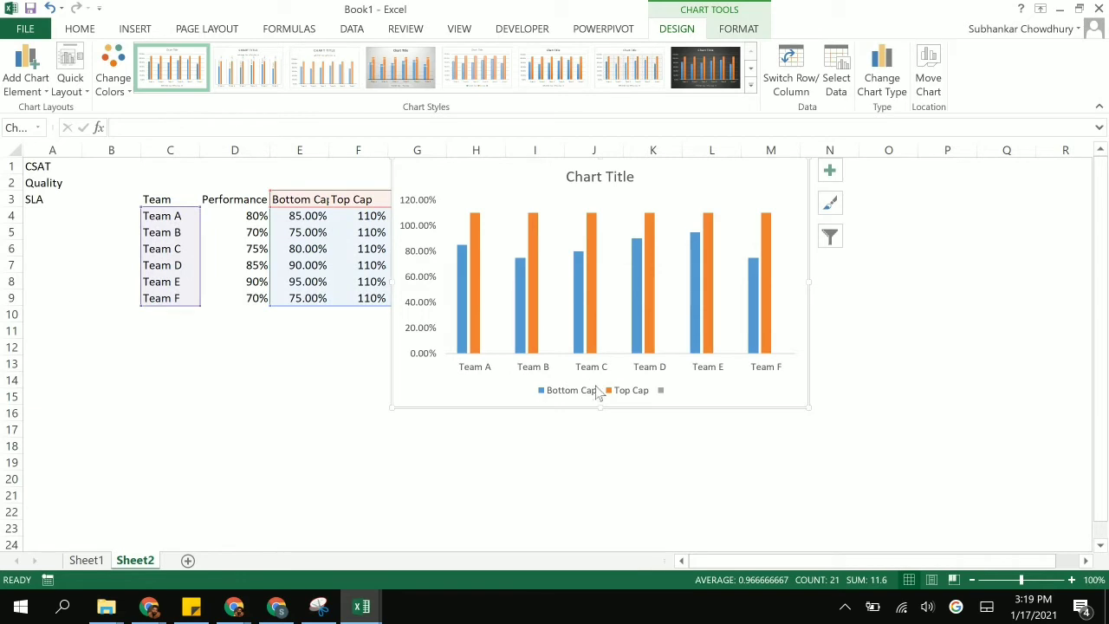
left_click(571, 397)
key("Delete")
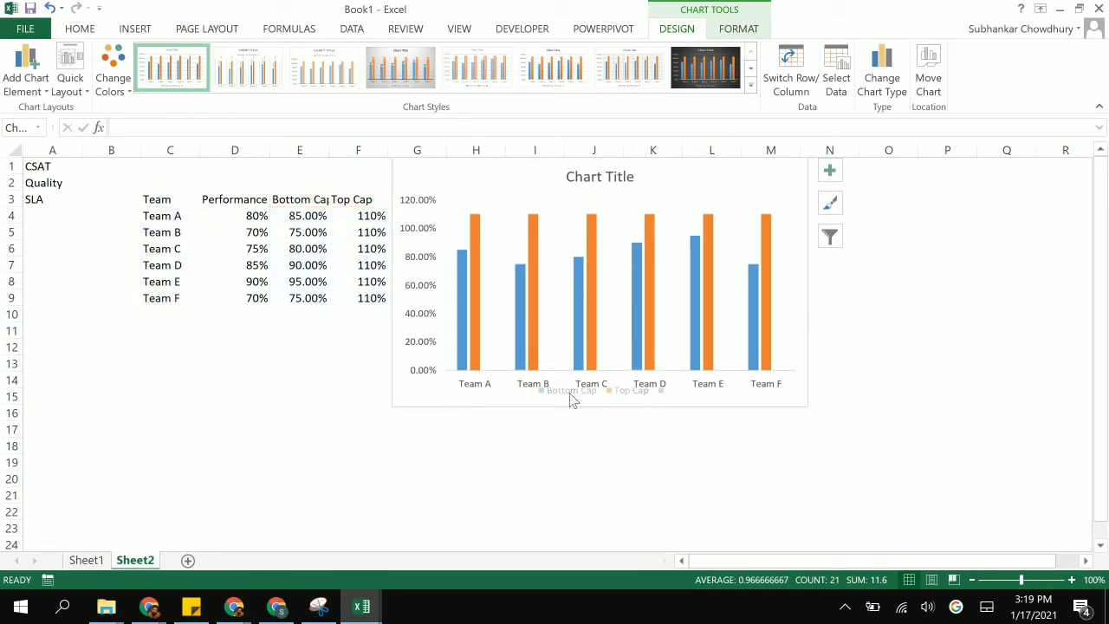
left_click(420, 324)
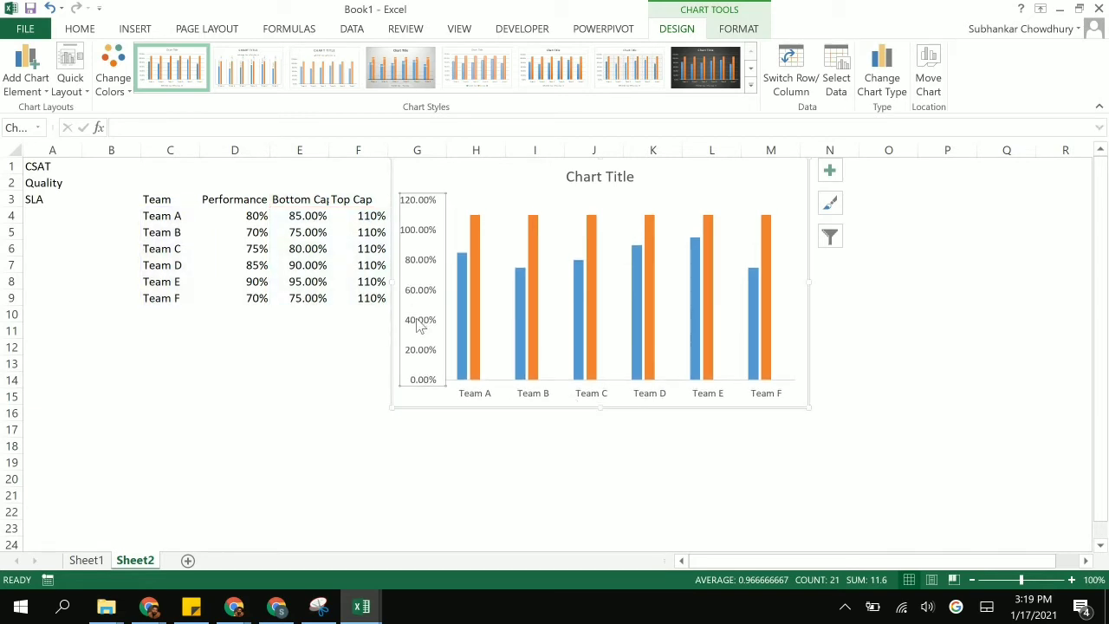
key("Delete")
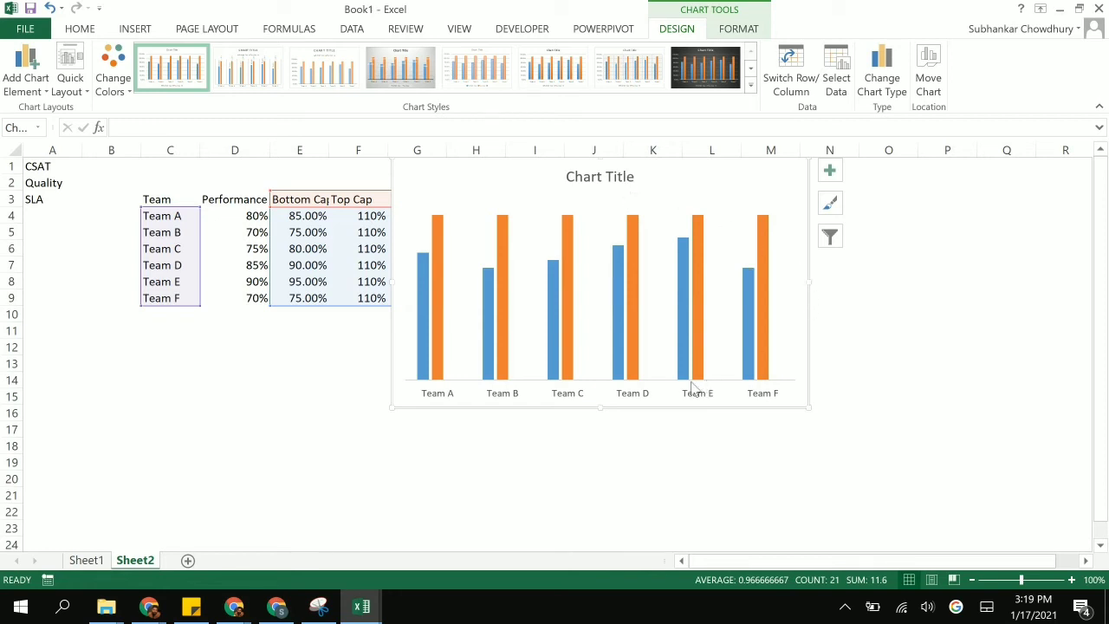
- Examine the chart's Top Cap and Bottom Cap series and the fill colours of the individual Bottom Cap columns
left_click(439, 309)
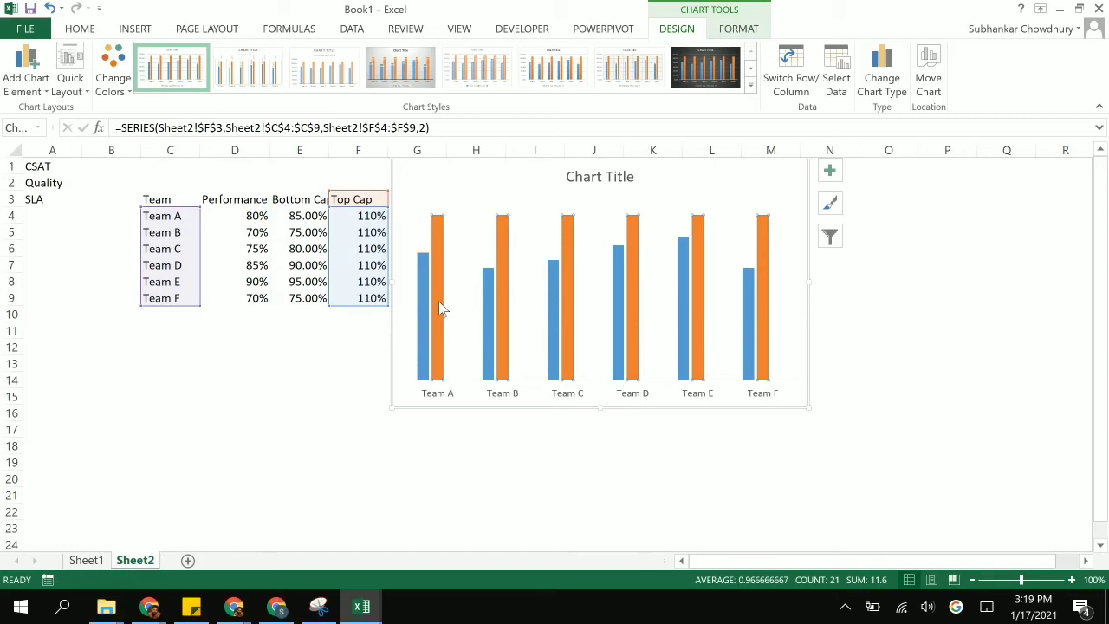
left_click(424, 306)
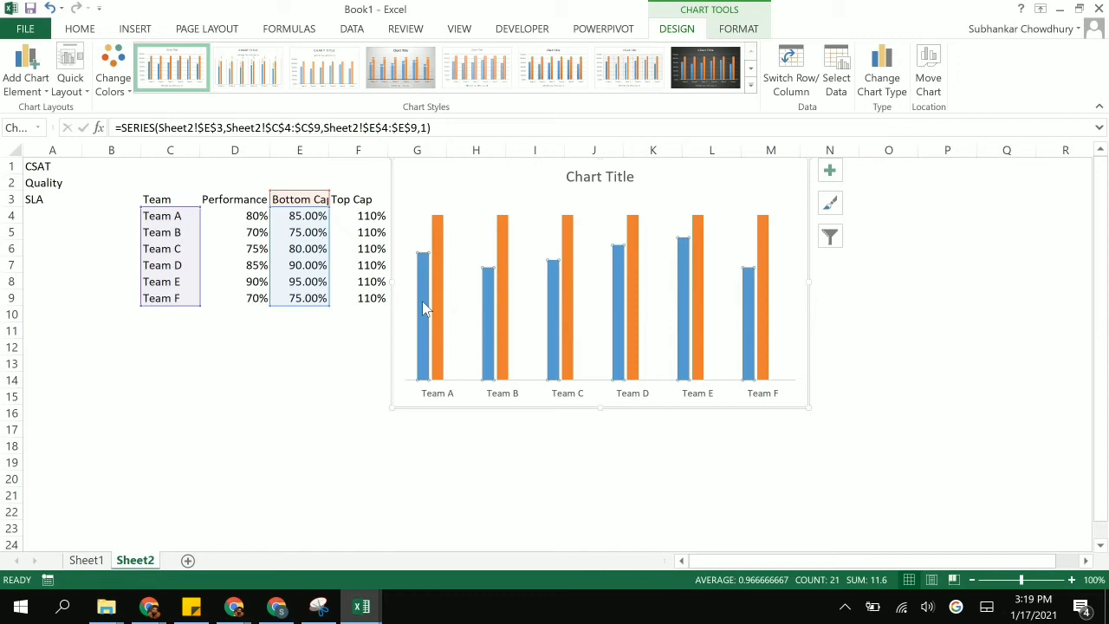
mouse_move(442, 313)
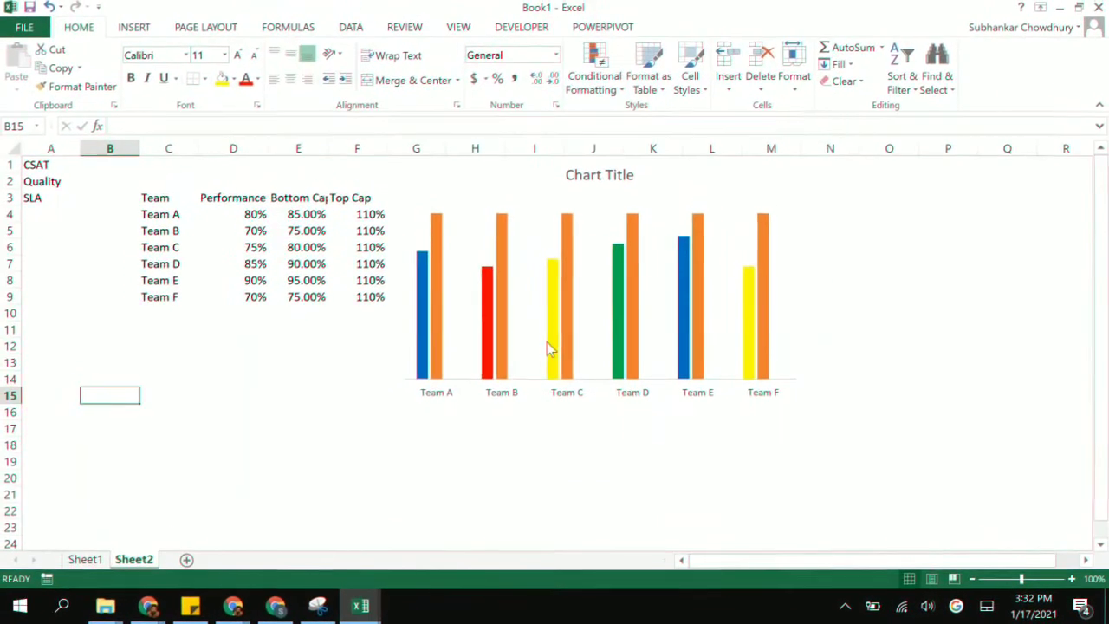
left_click(556, 338)
left_click(618, 341)
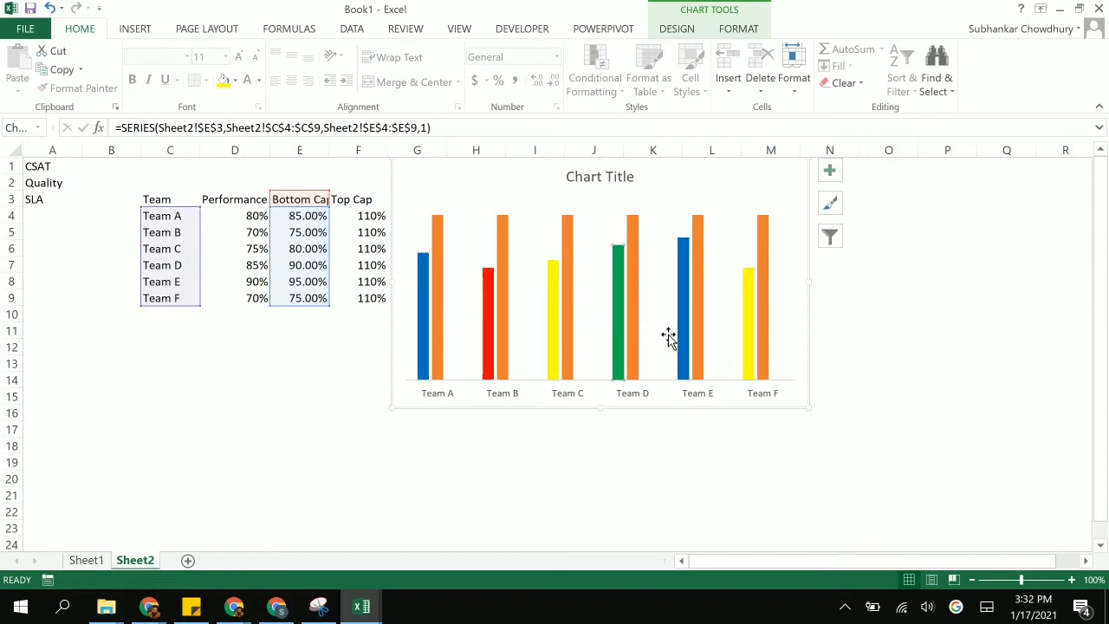
left_click(681, 340)
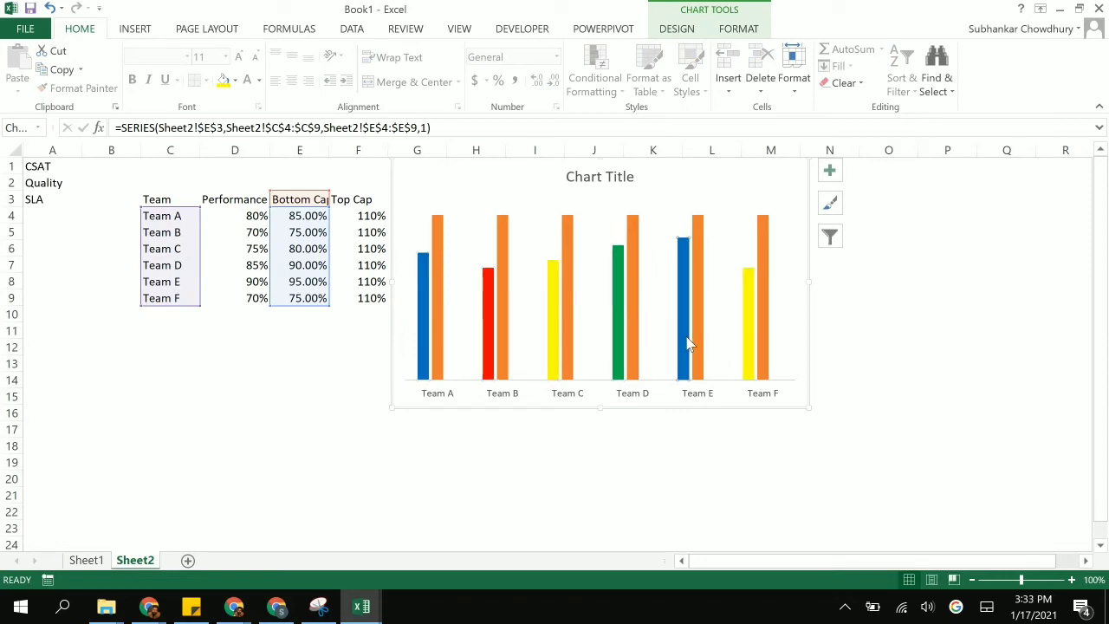
left_click(751, 348)
left_click(901, 455)
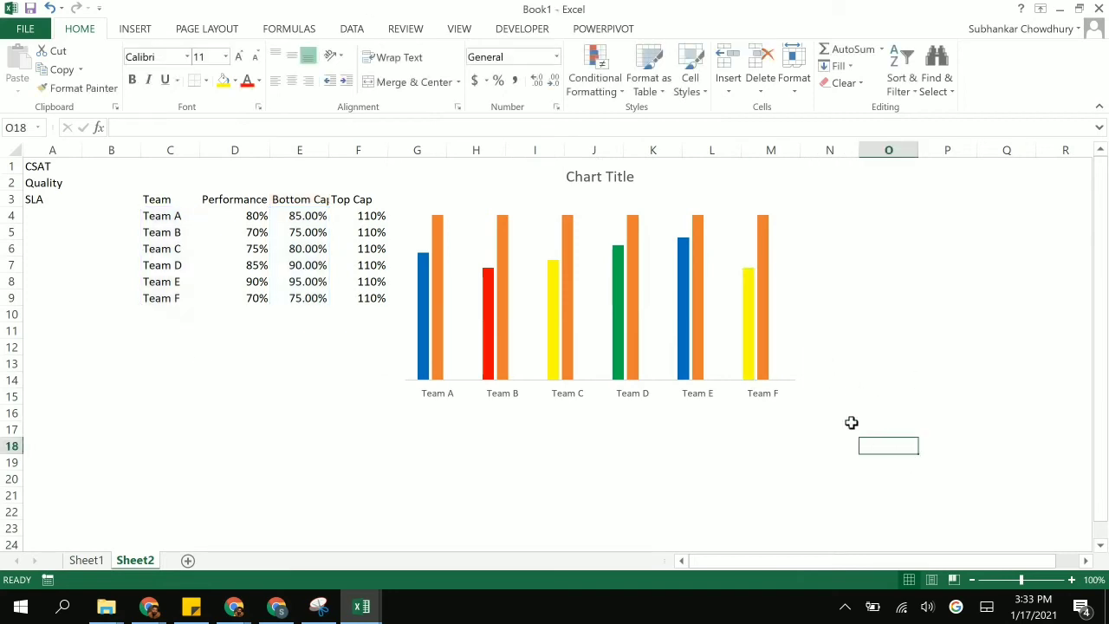
left_click(806, 398)
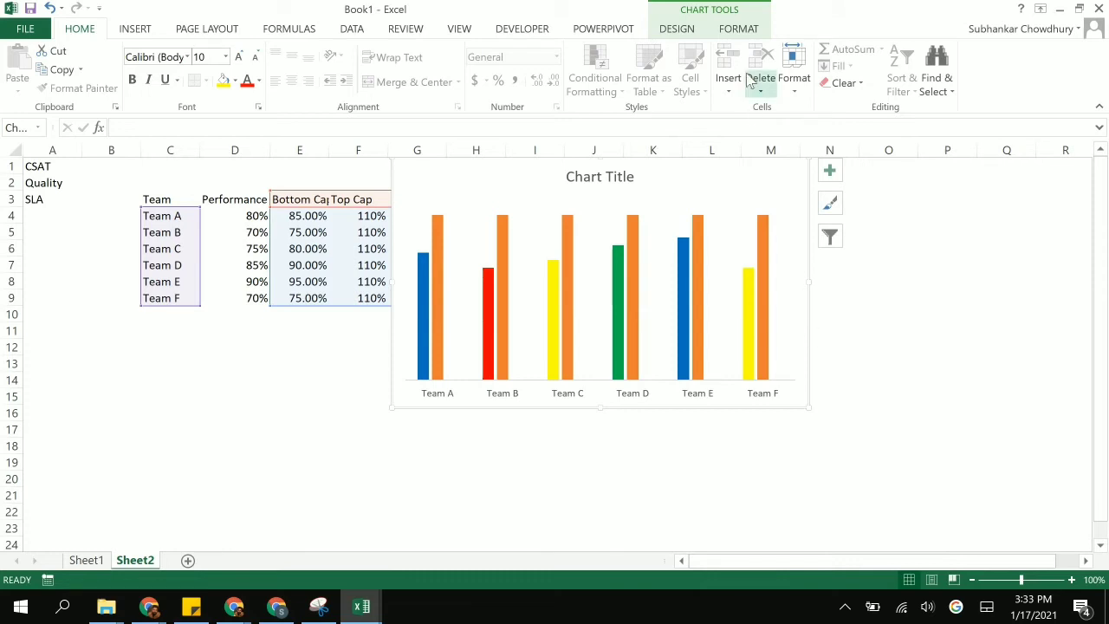
left_click(751, 33)
left_click(442, 67)
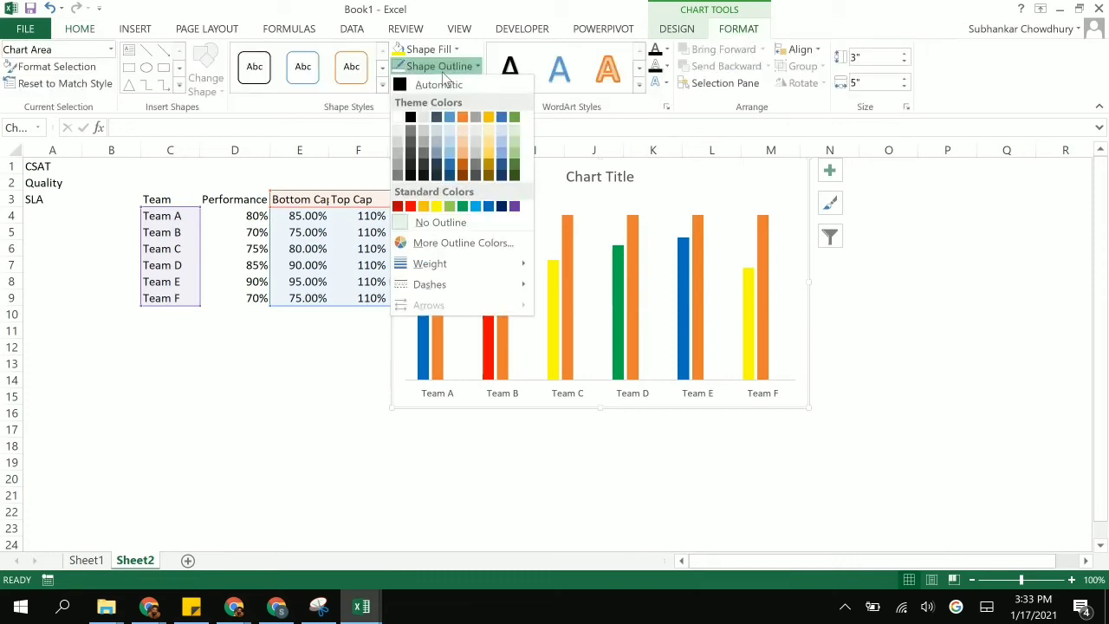
left_click(303, 434)
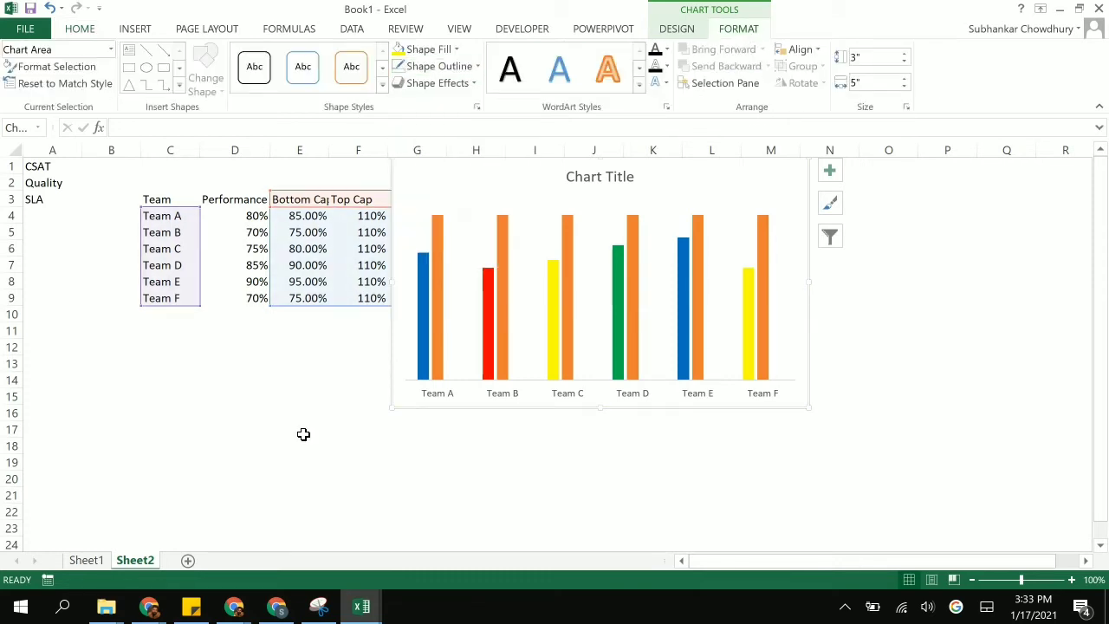
left_click(303, 434)
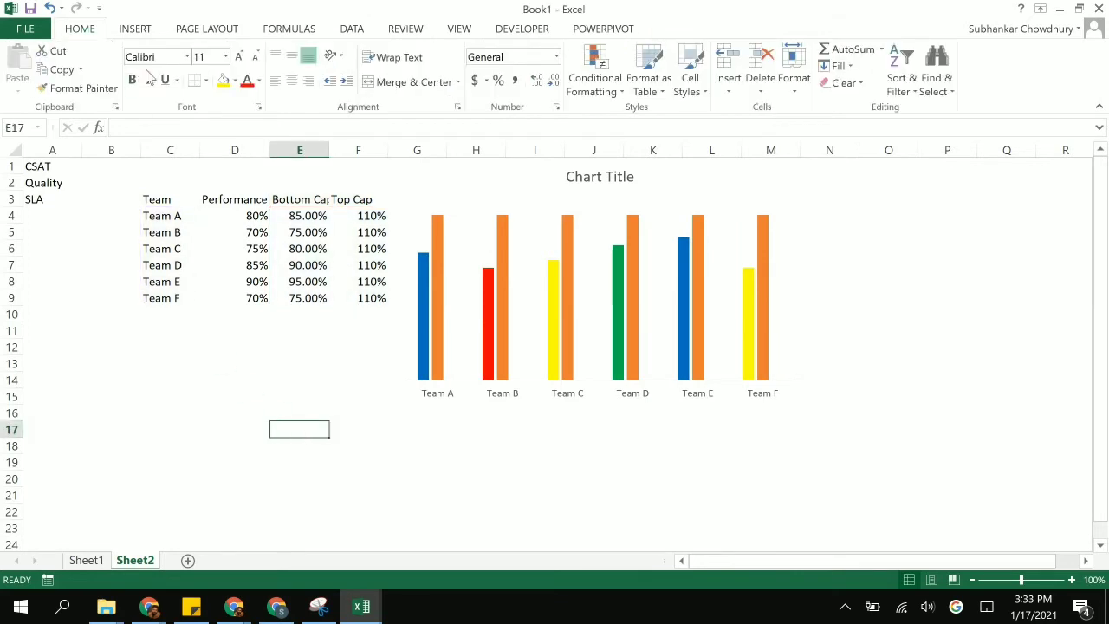
- Draw a rectangle about 0.65" wide and 0.2" high below the data table and remove its outline
left_click(134, 29)
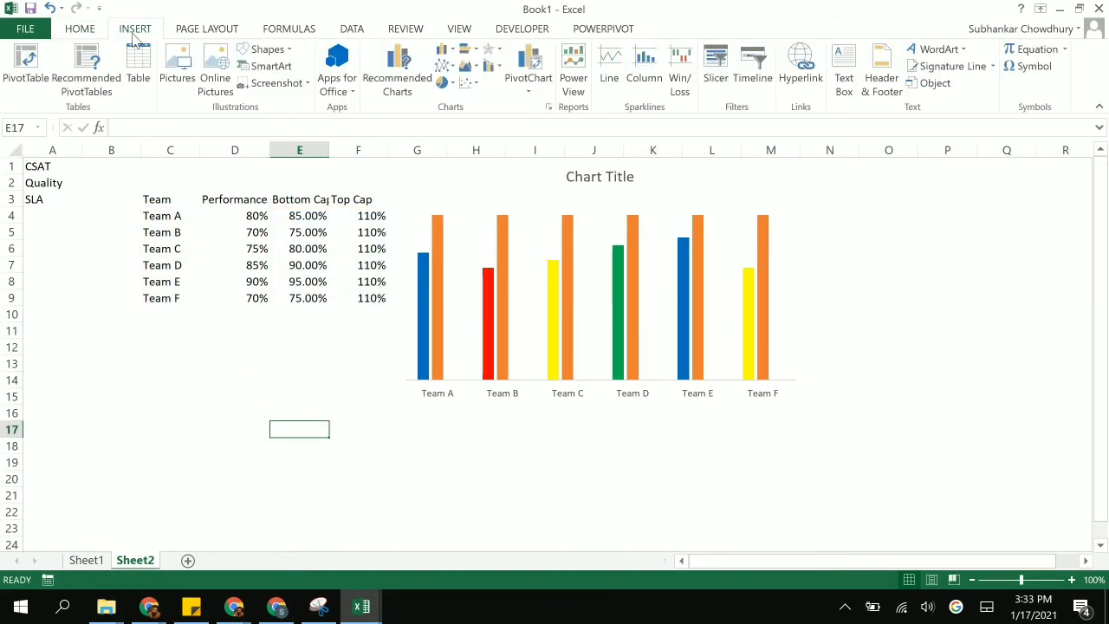
left_click(266, 50)
left_click(244, 171)
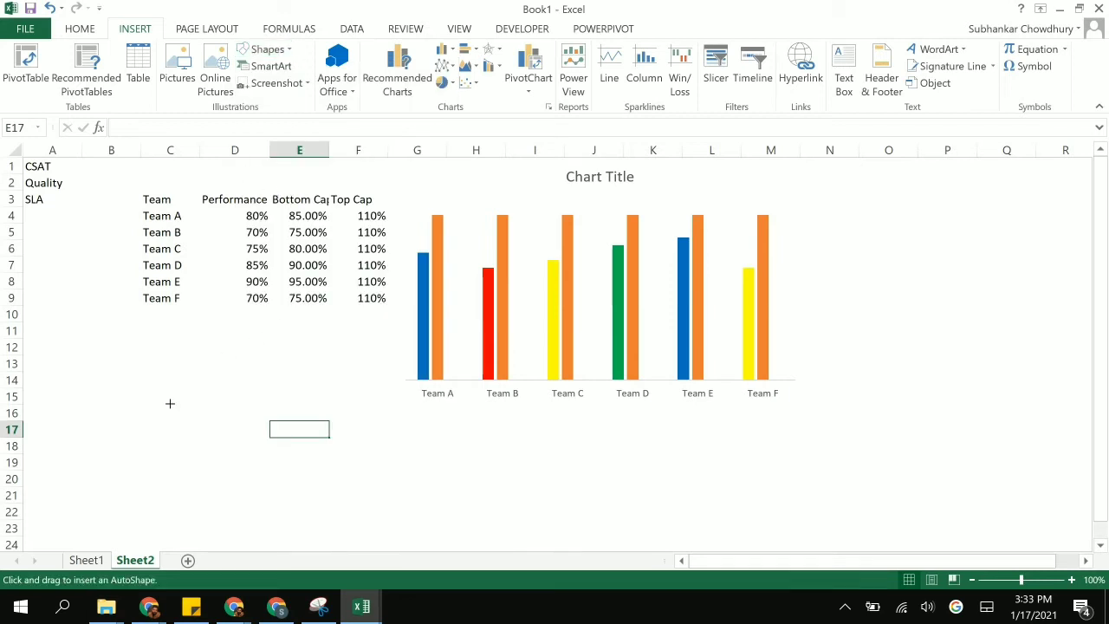
left_click_drag(182, 420, 237, 437)
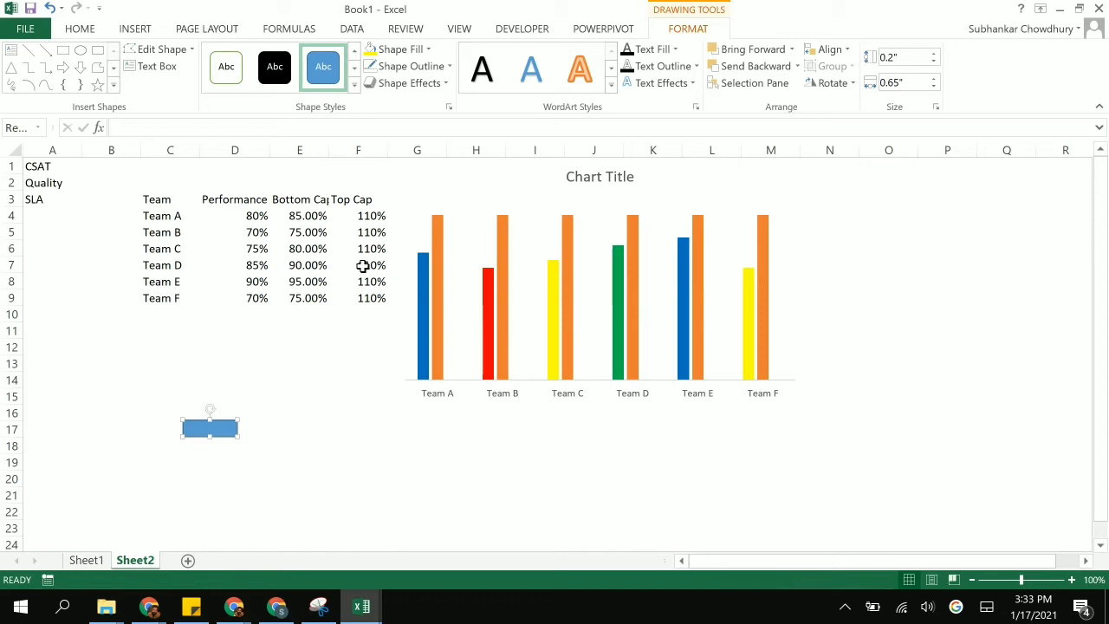
left_click(399, 68)
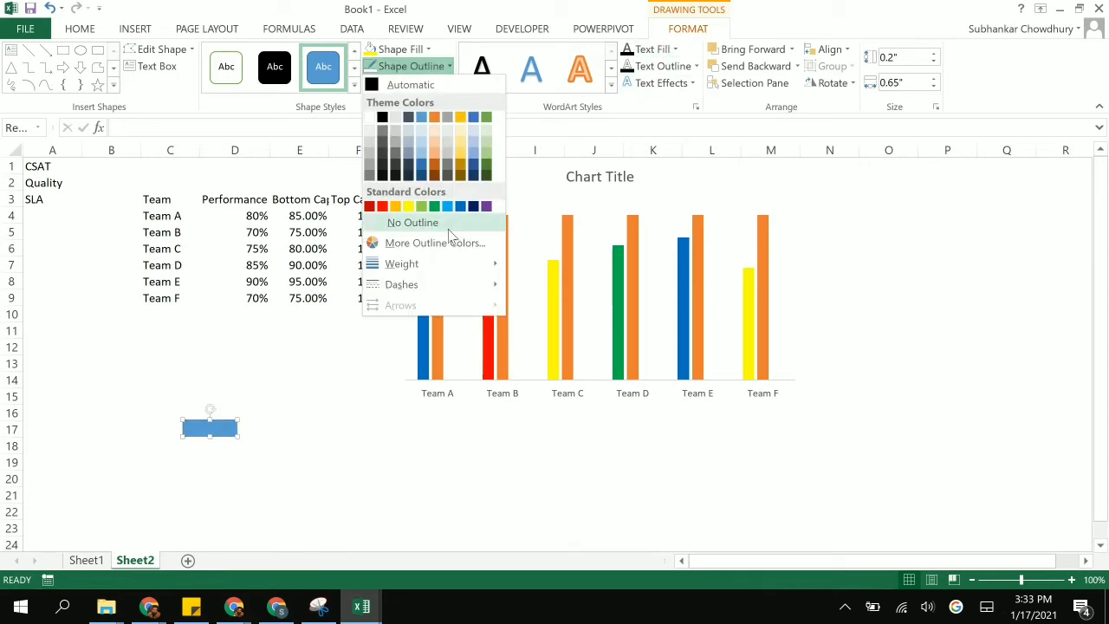
left_click(407, 223)
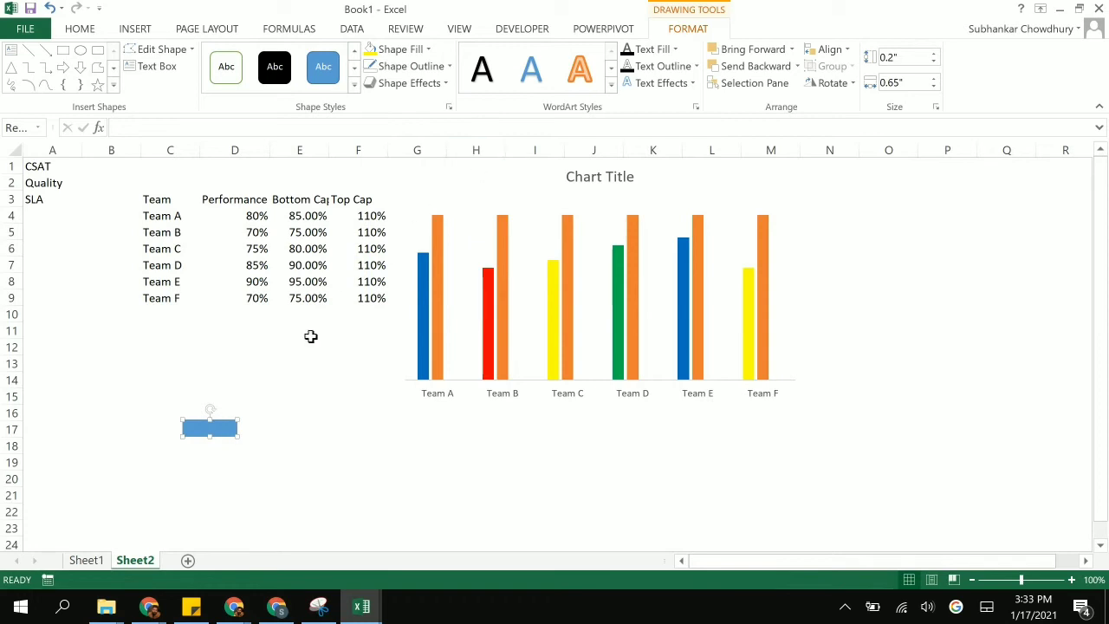
- Apply a gradient fill to the rectangle and add extra gradient stops between the two end stops
right_click(230, 431)
left_click(277, 421)
left_click(892, 303)
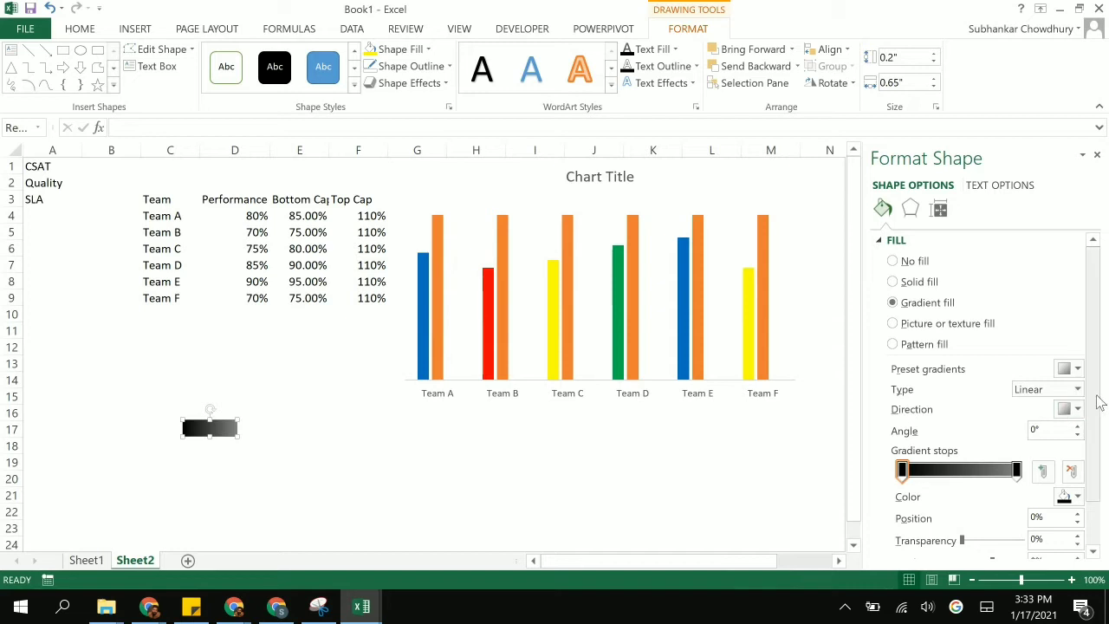
scroll(1094, 403, "down", 2)
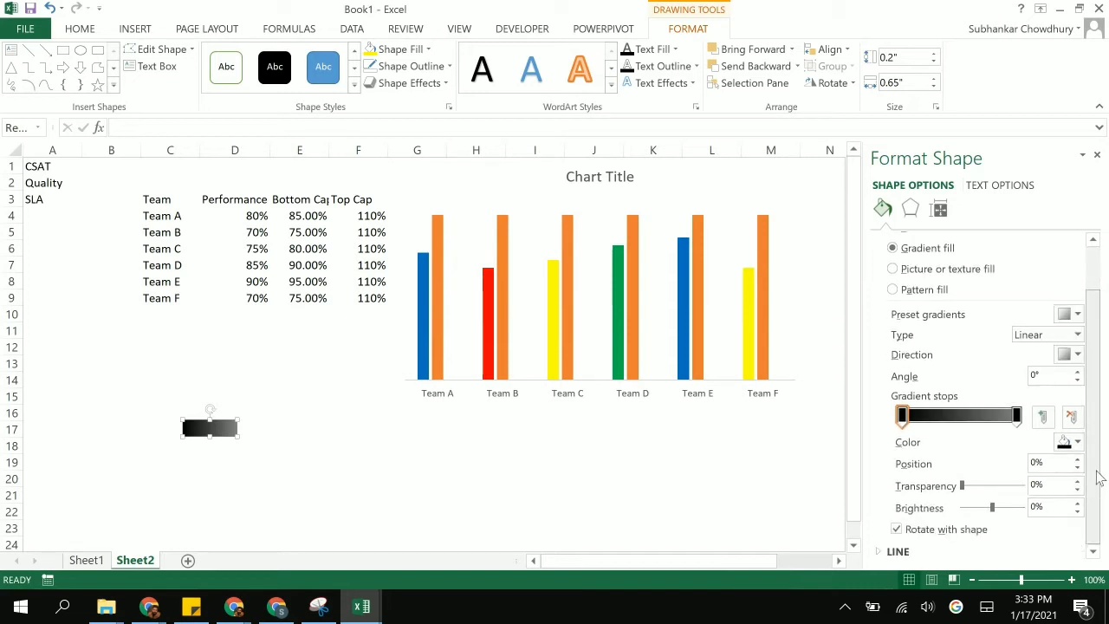
left_click(929, 422)
left_click(964, 419)
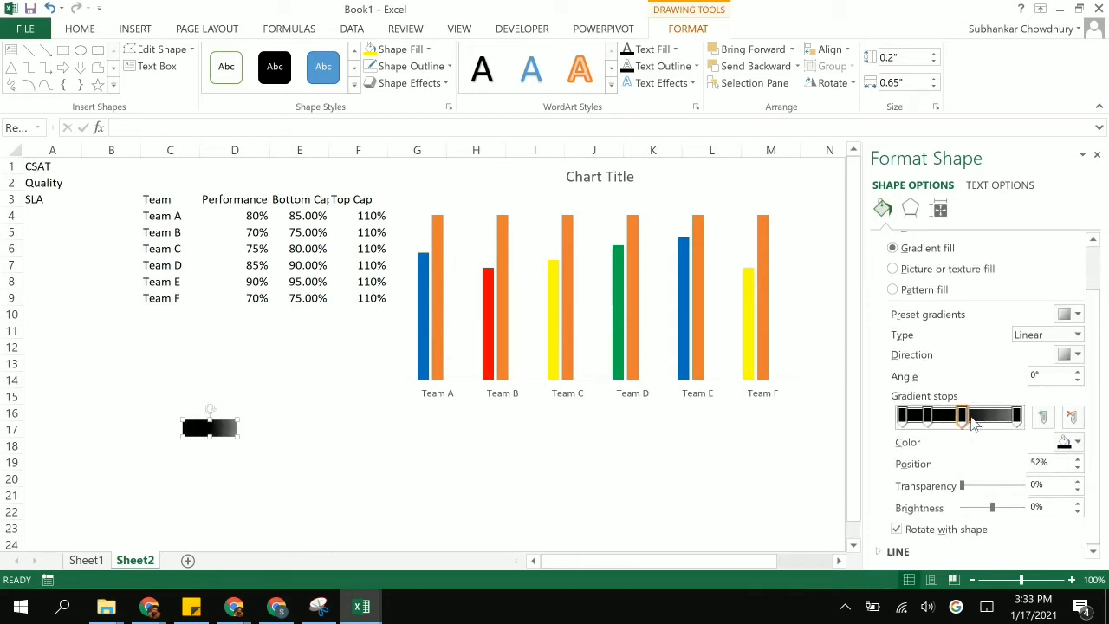
left_click_drag(977, 422, 999, 425)
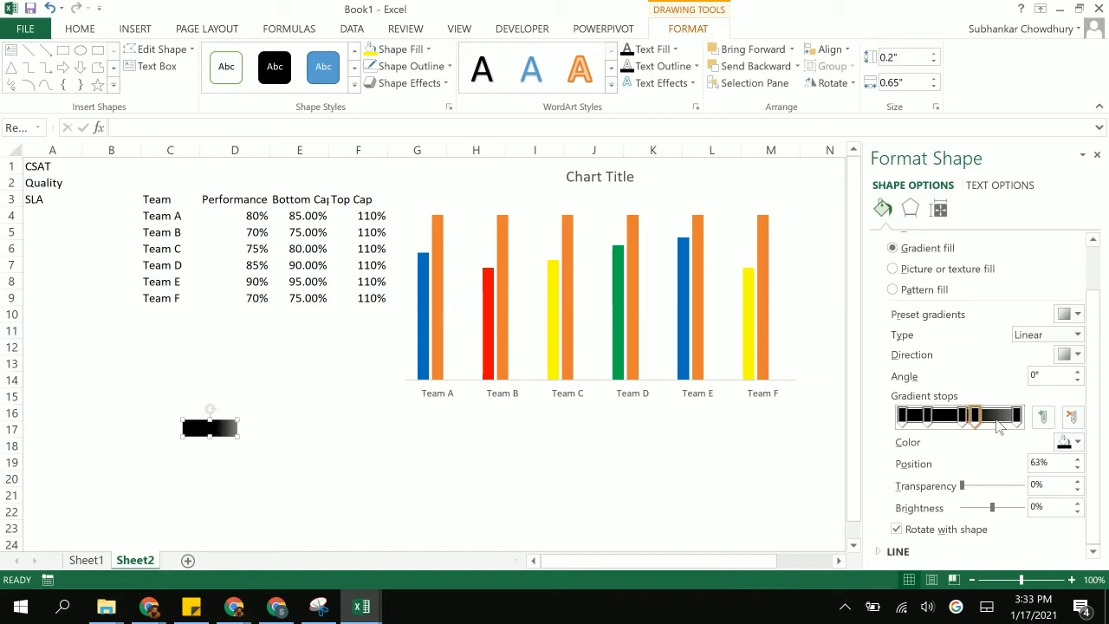
left_click(999, 423)
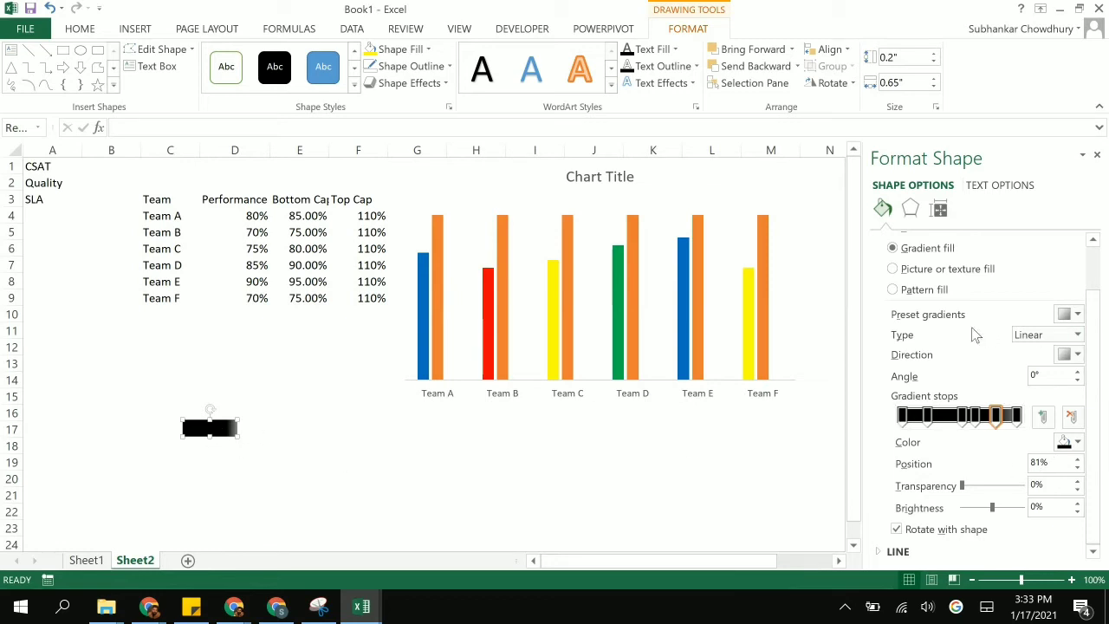
- Set the first black gradient stop's position to 20% and place a second stop at about 35%
left_click(902, 421)
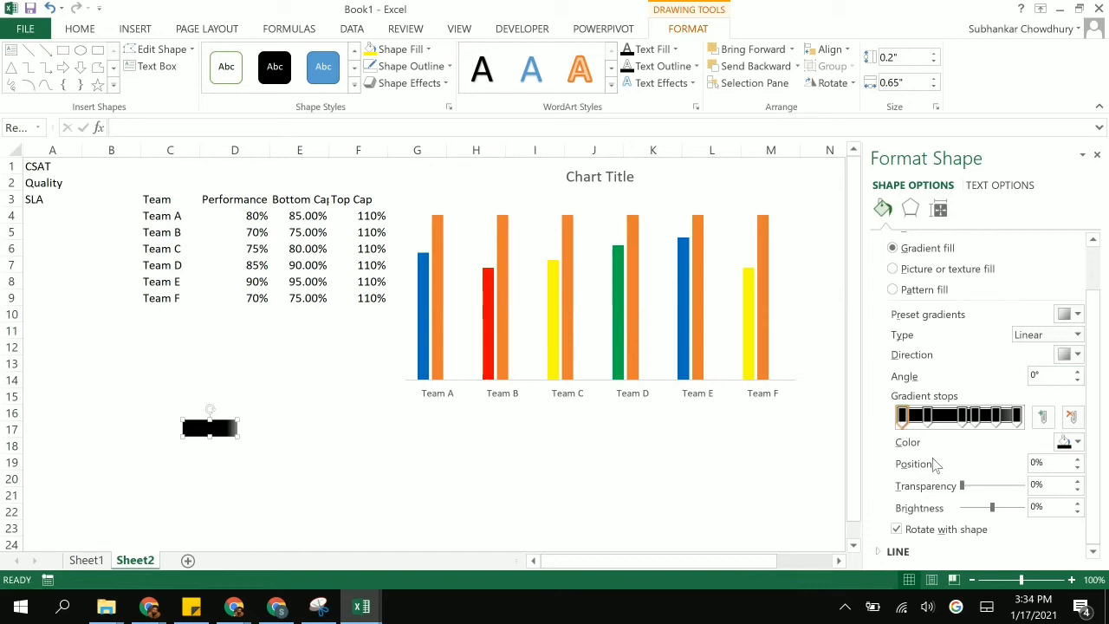
left_click(1050, 464)
left_click_drag(1046, 463, 986, 468)
type("20")
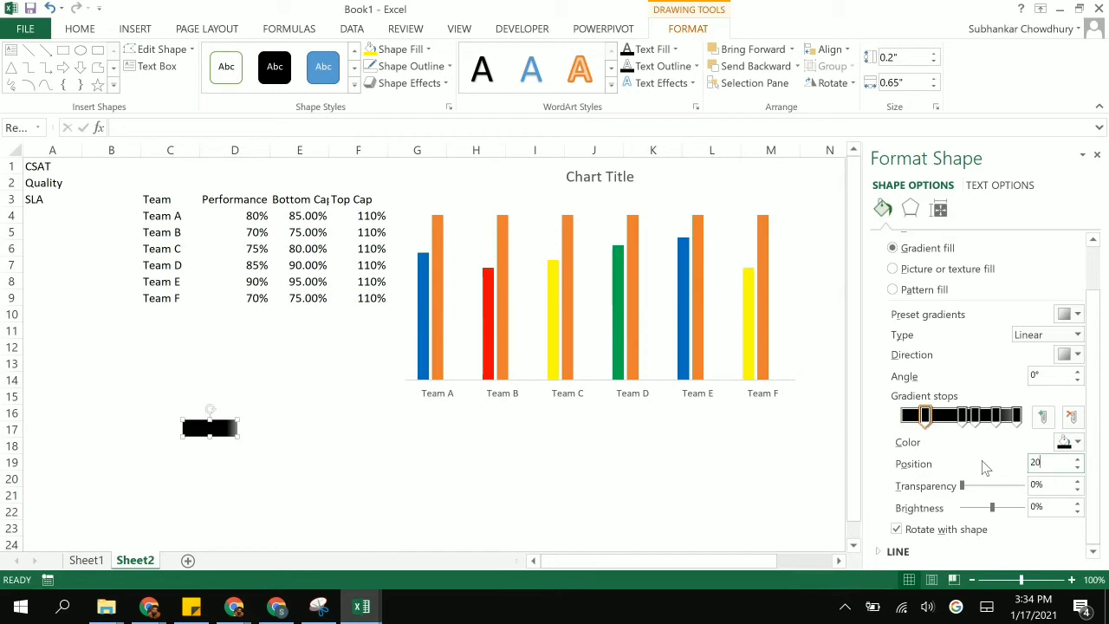
left_click(916, 431)
mouse_move(916, 430)
left_mouse_down()
mouse_move(945, 422)
mouse_move(916, 425)
left_mouse_up()
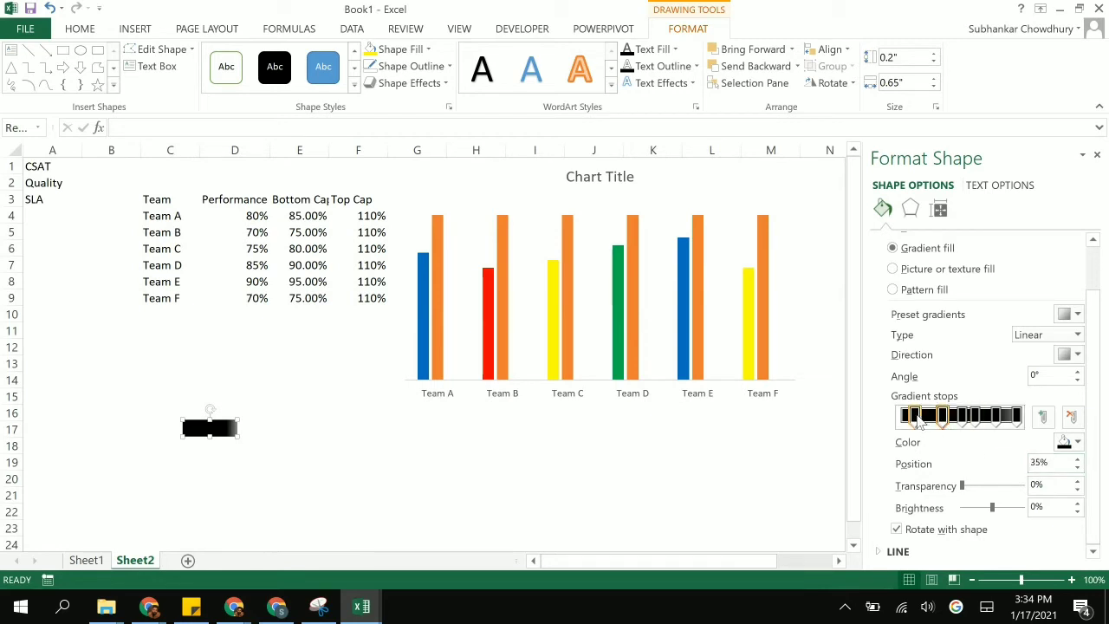
left_click_drag(1057, 466, 871, 491)
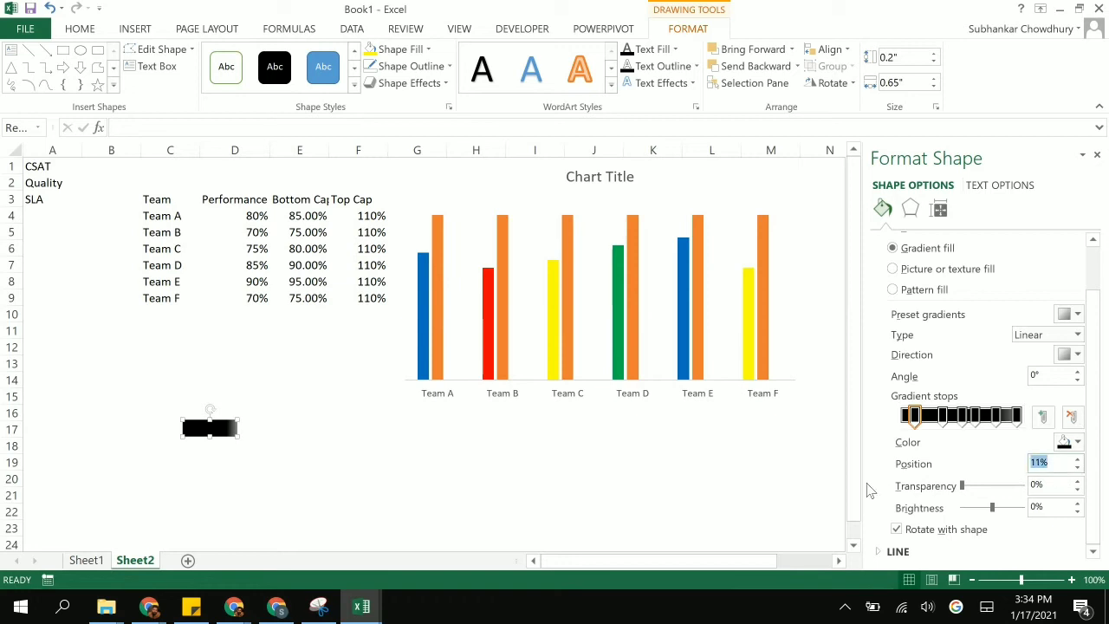
left_click_drag(914, 420, 945, 431)
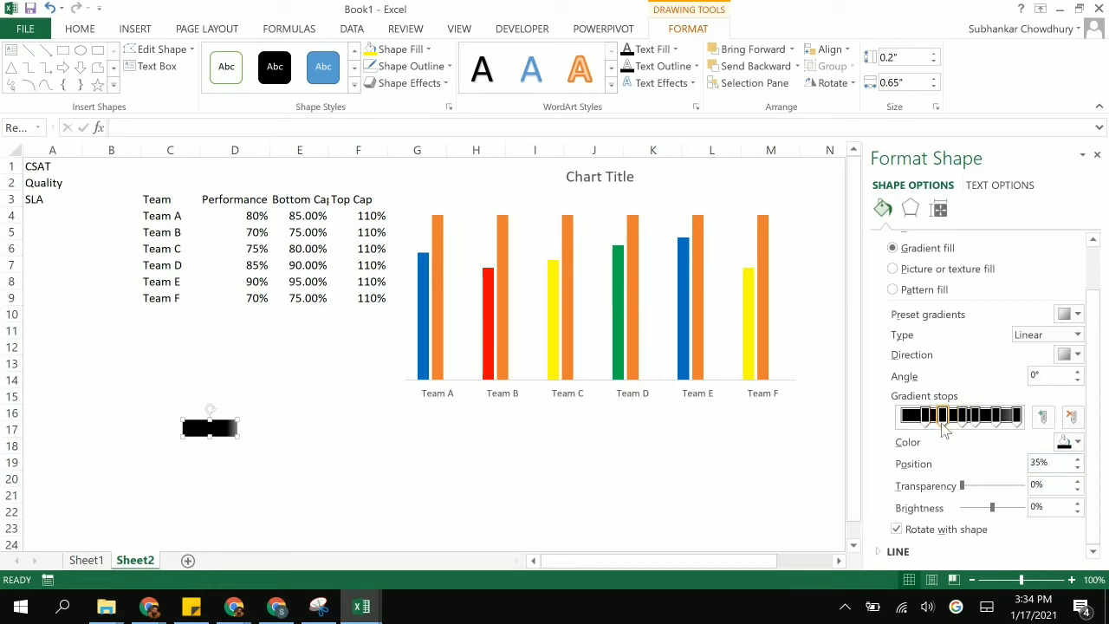
- Colour the second gradient stop white and set its position to 40%
left_click(1068, 442)
left_click(994, 318)
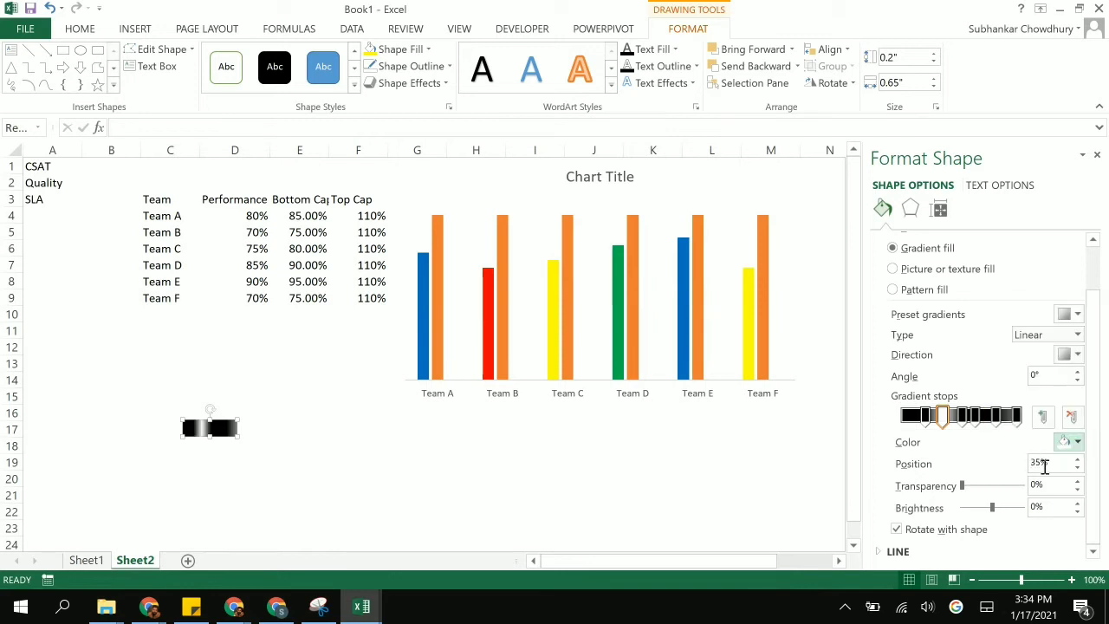
double_click(1054, 467)
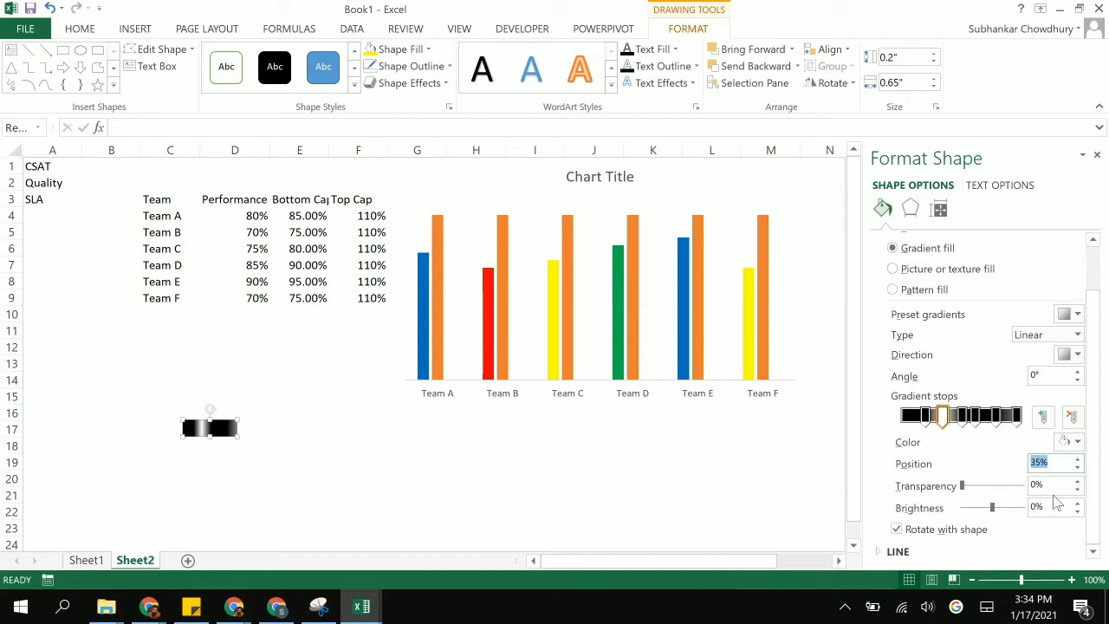
left_click_drag(942, 417, 962, 424)
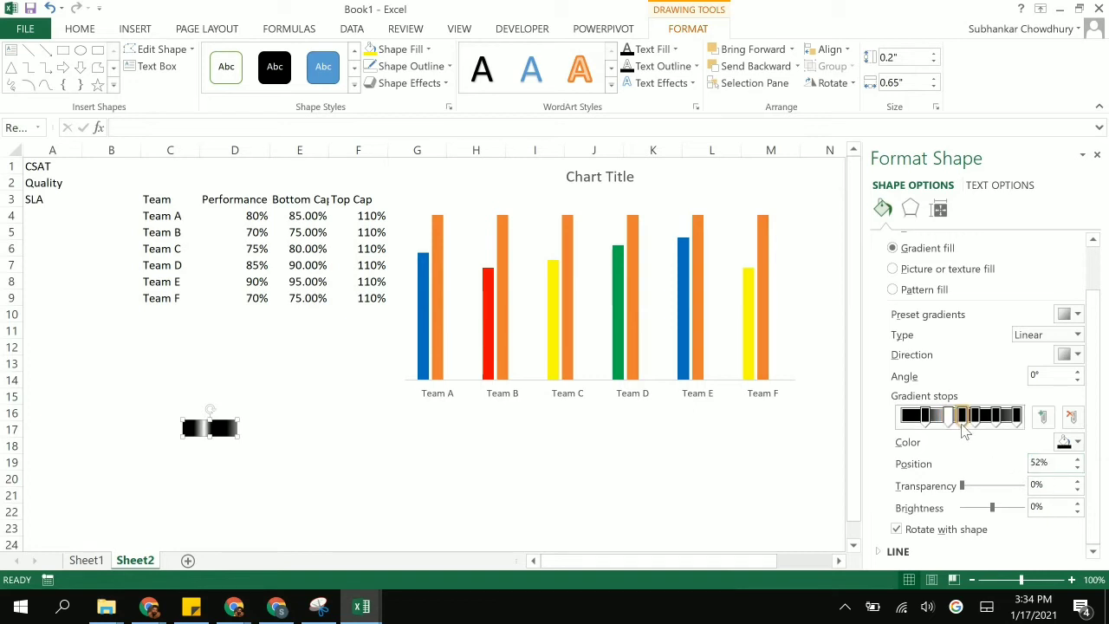
- Position the two black gradient stops after the white one at 60% and 80%
double_click(1053, 462)
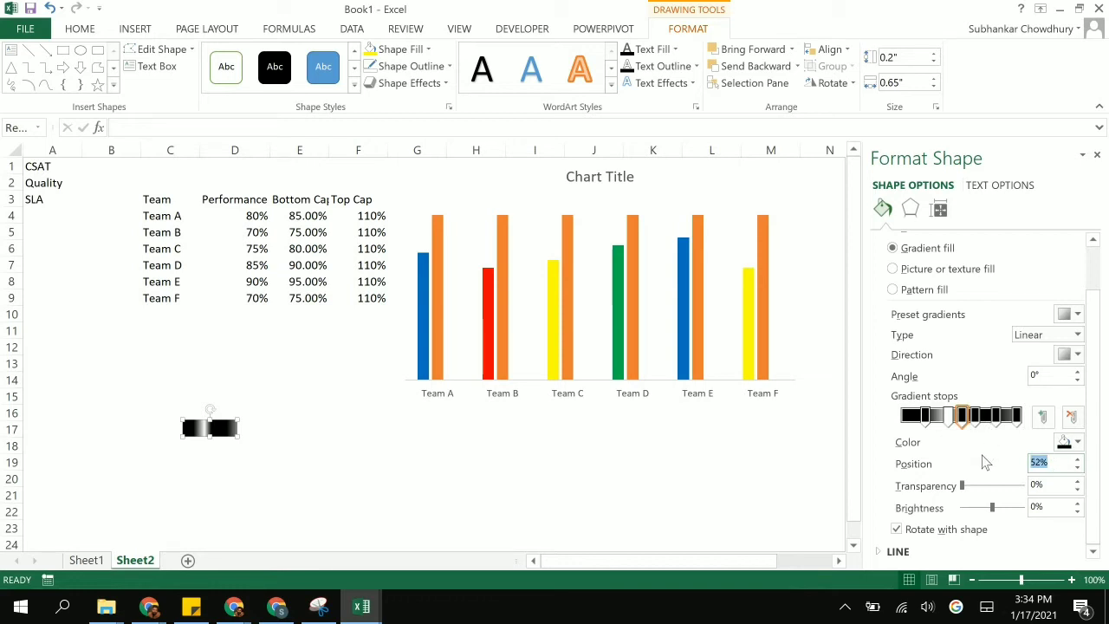
type("60")
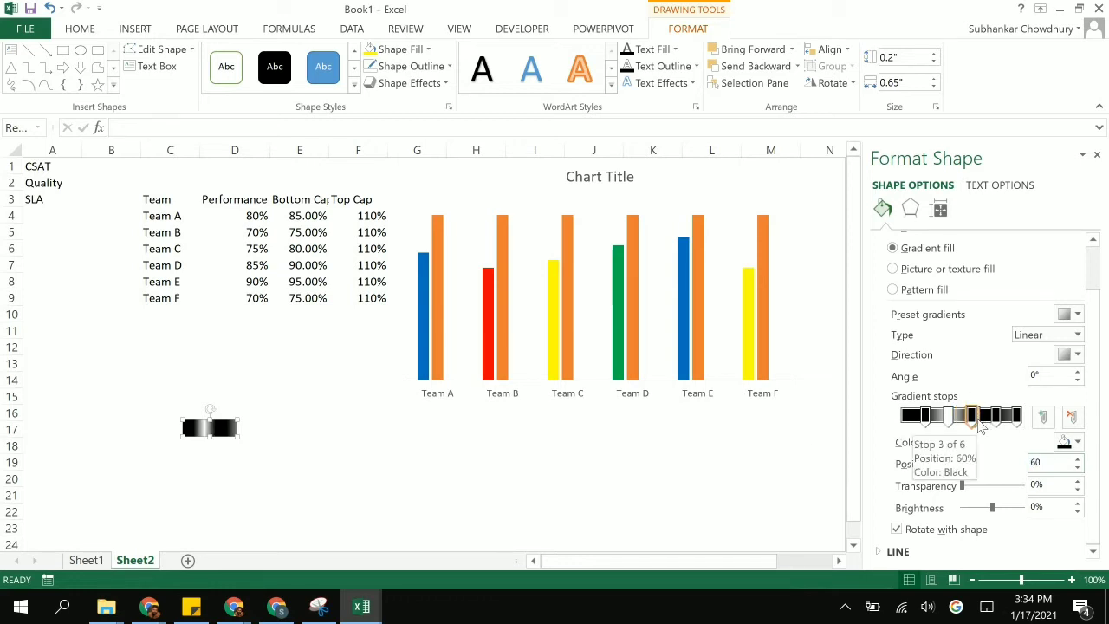
left_click_drag(982, 425, 985, 425)
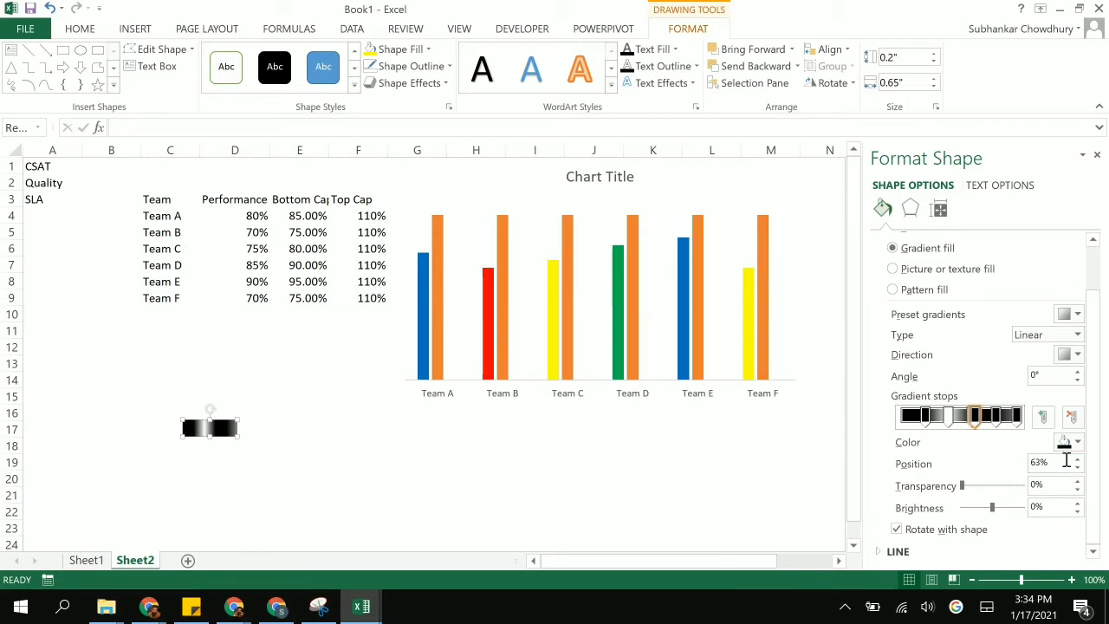
left_click(1061, 466)
type("80")
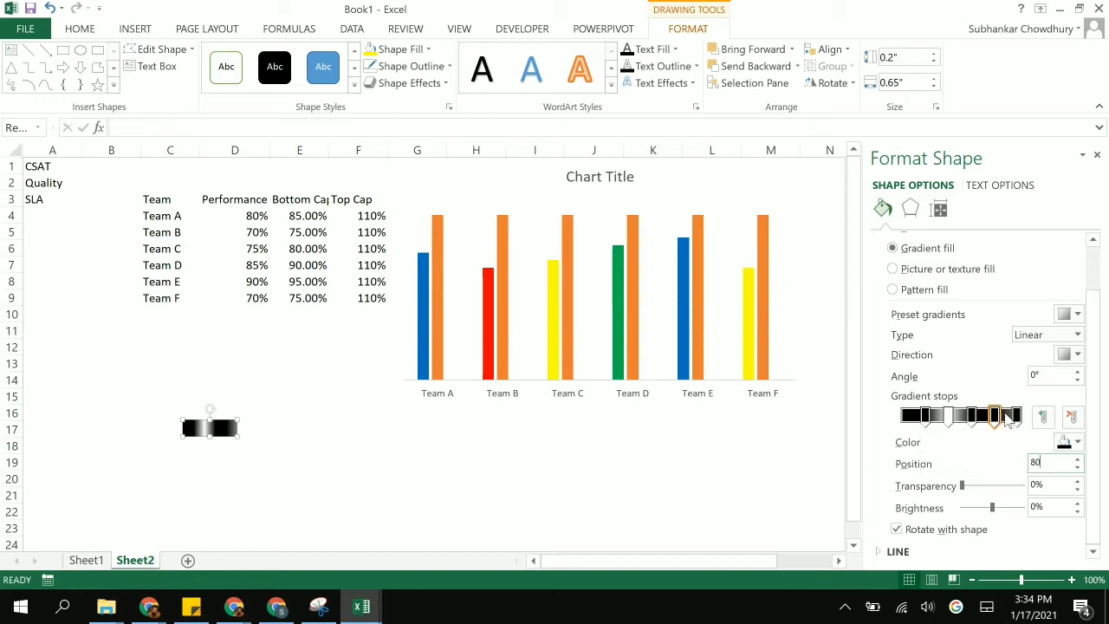
- Add a gradient stop at 90% and colour it white
left_click(1005, 419)
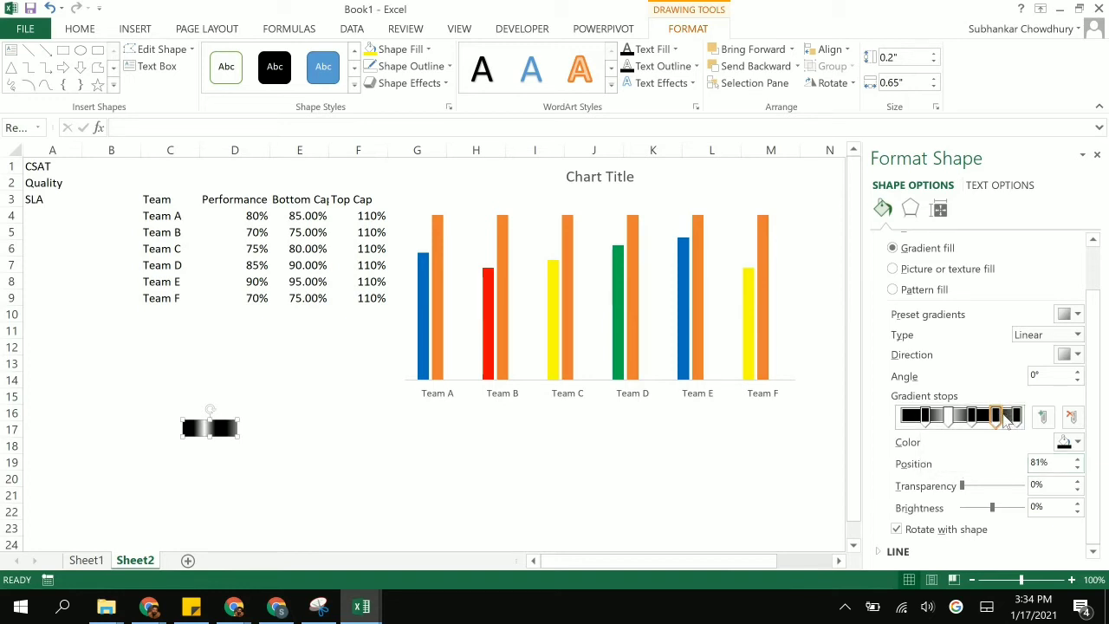
left_click_drag(1059, 462, 938, 478)
type("90")
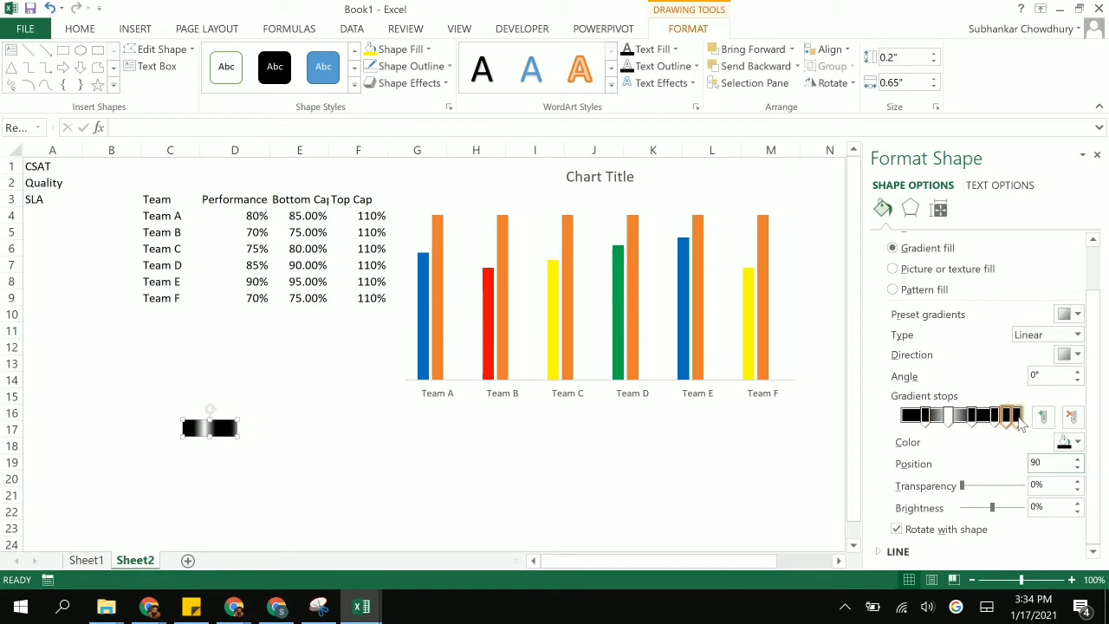
left_click(1078, 443)
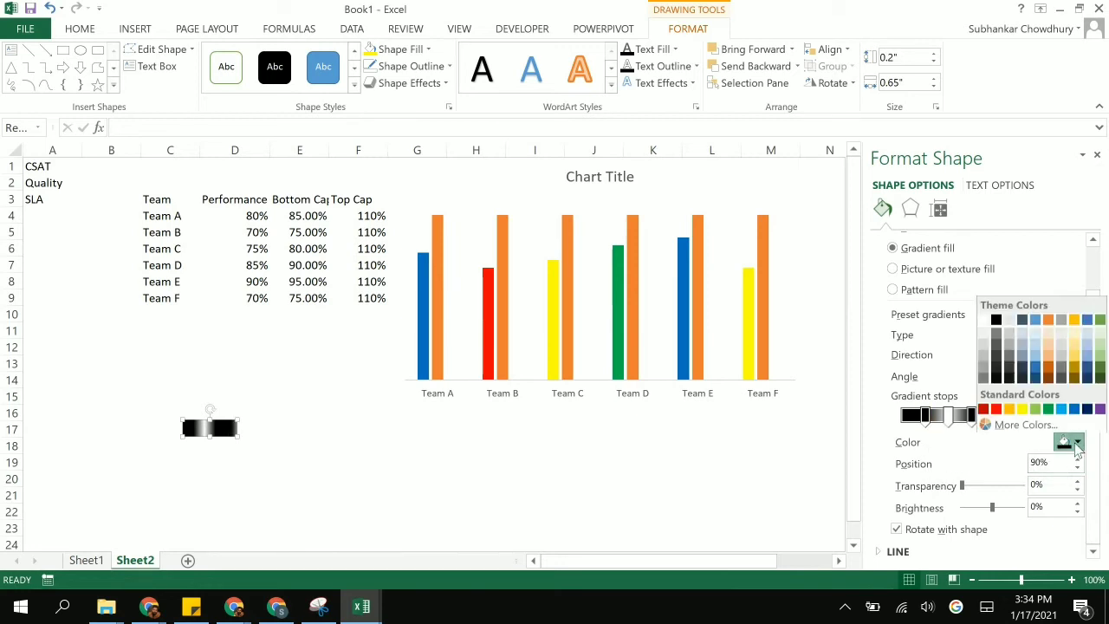
left_click(984, 327)
- Set the last black gradient stop's position to 100% and deselect the rectangle
left_click(1016, 418)
left_click(1054, 462)
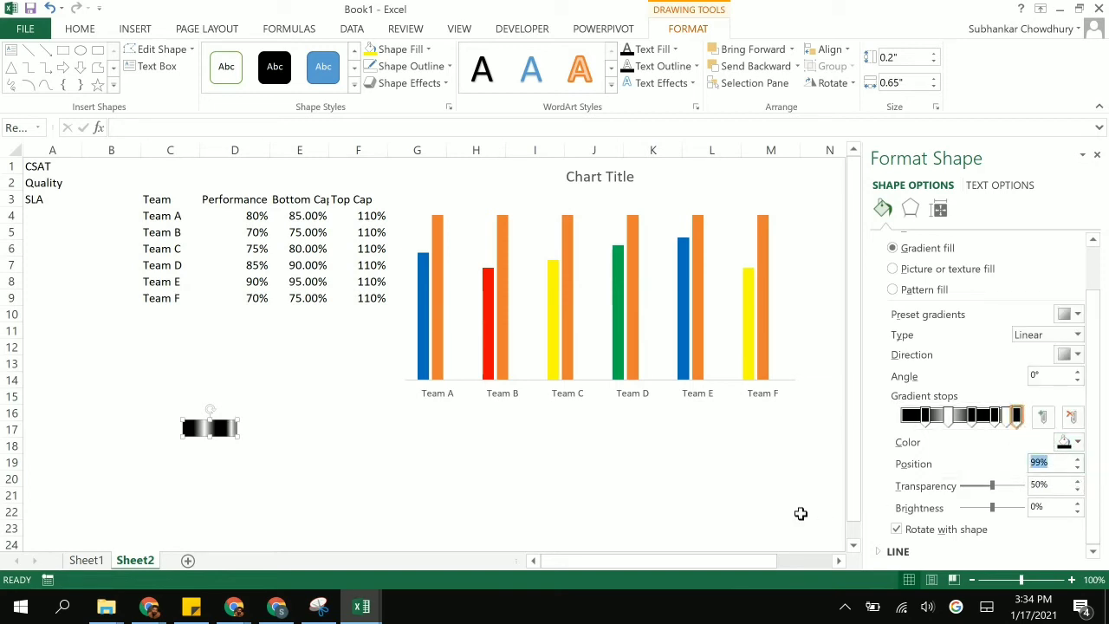
type("100")
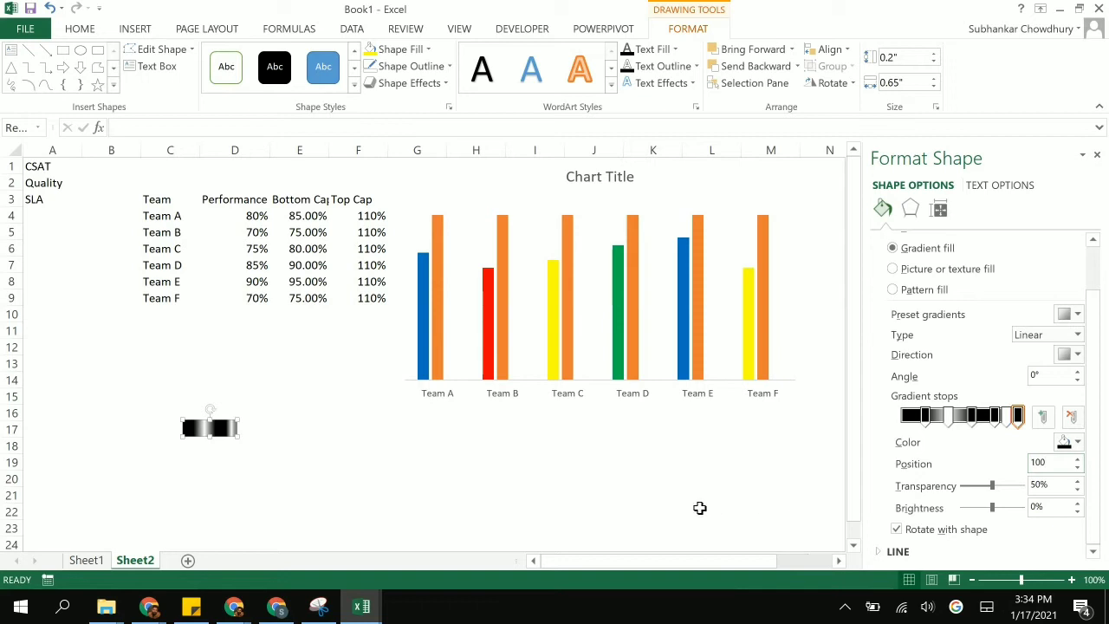
left_click(776, 479)
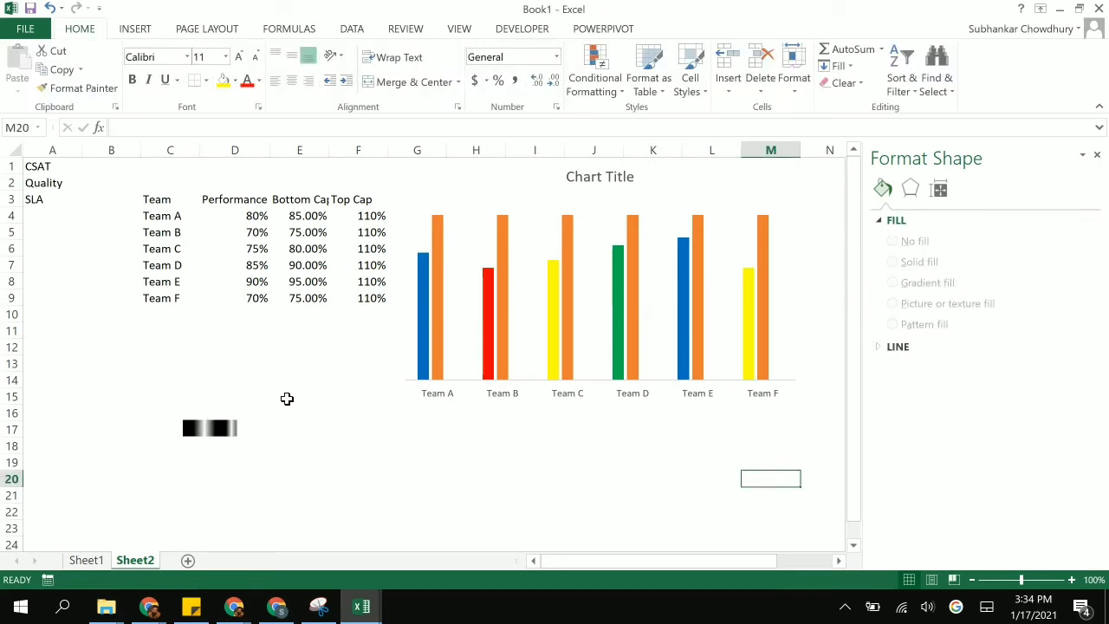
- Move the gradient rectangle just below the data table and place a duplicate beneath it around row 22
left_click_drag(227, 435, 186, 340)
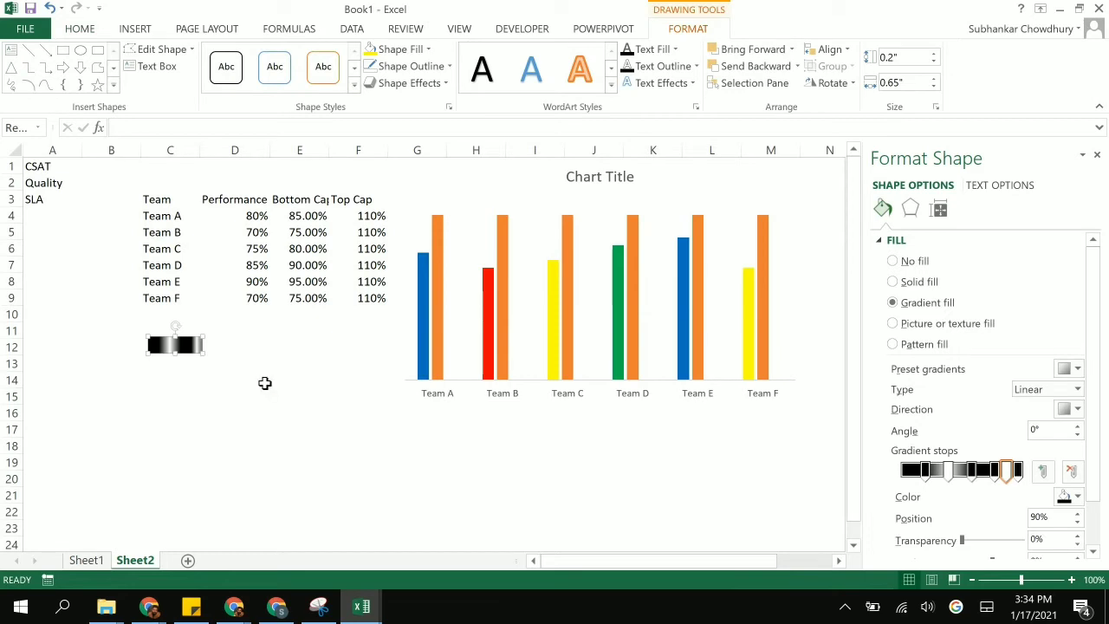
key("ctrl+v")
left_click_drag(206, 364, 183, 511)
left_click(174, 347)
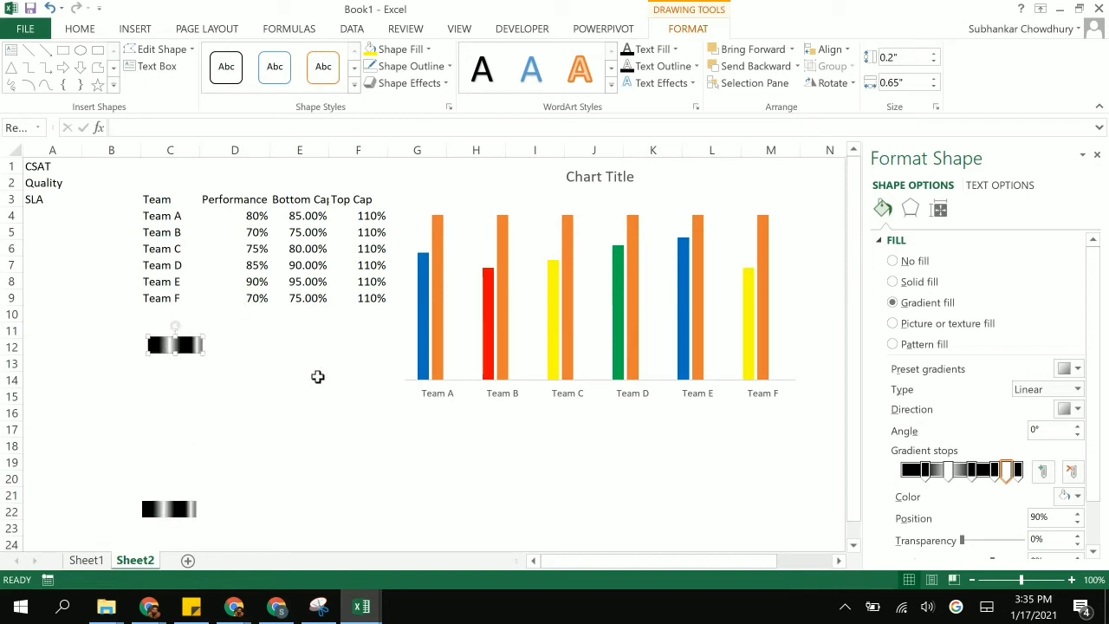
- Duplicate the rectangle again and stretch the copy to 1.81" high to fill the gap between the two caps
key("ctrl+d")
left_click_drag(210, 370, 176, 512)
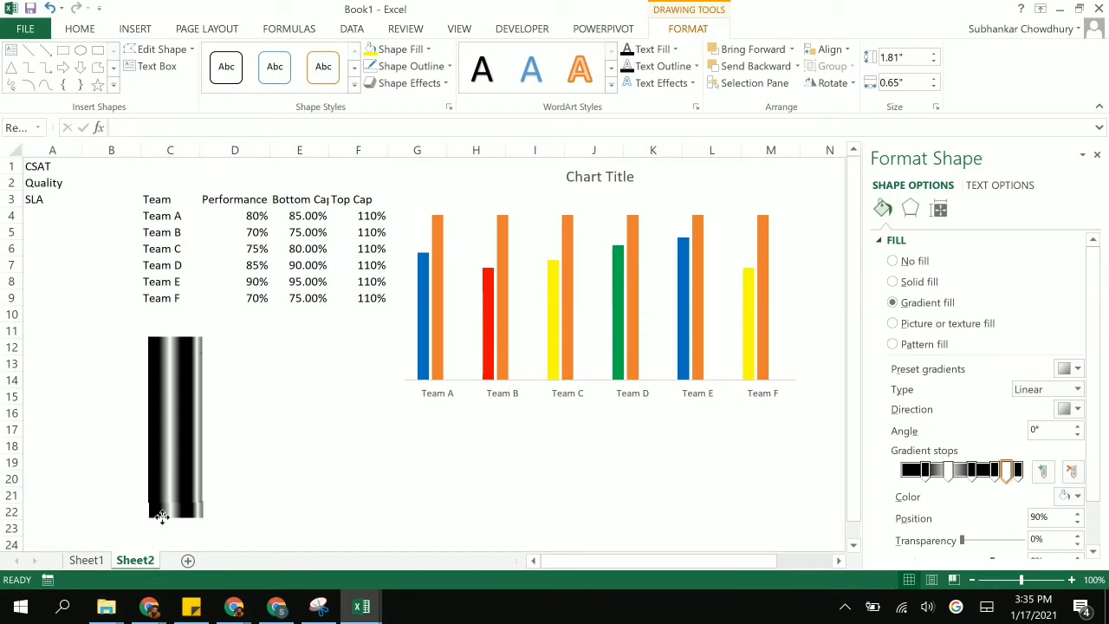
left_click(248, 504)
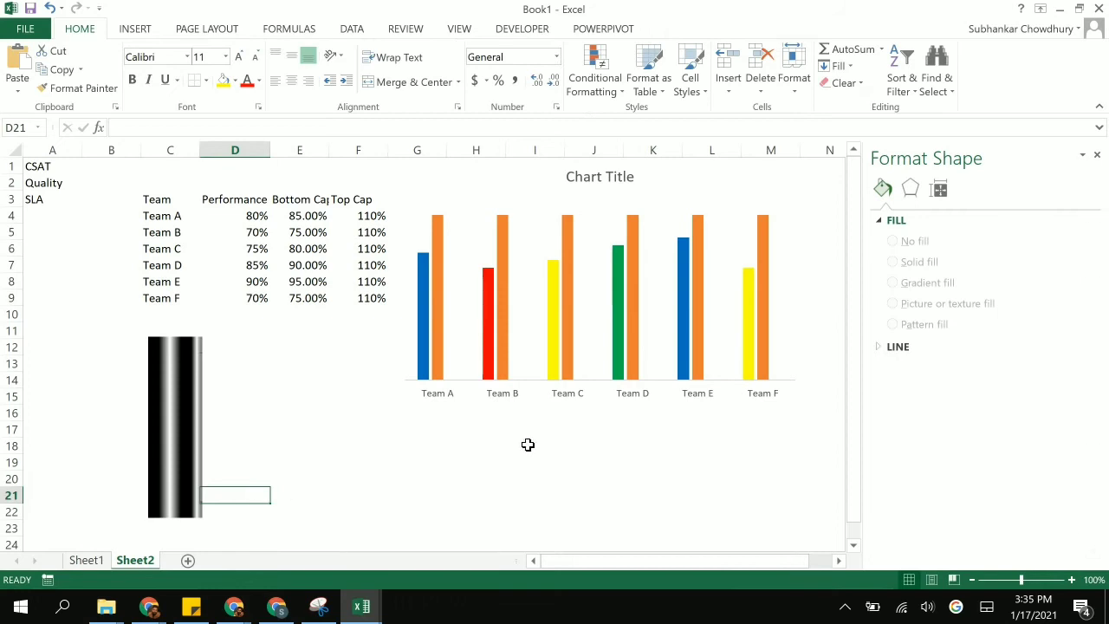
left_click(386, 462)
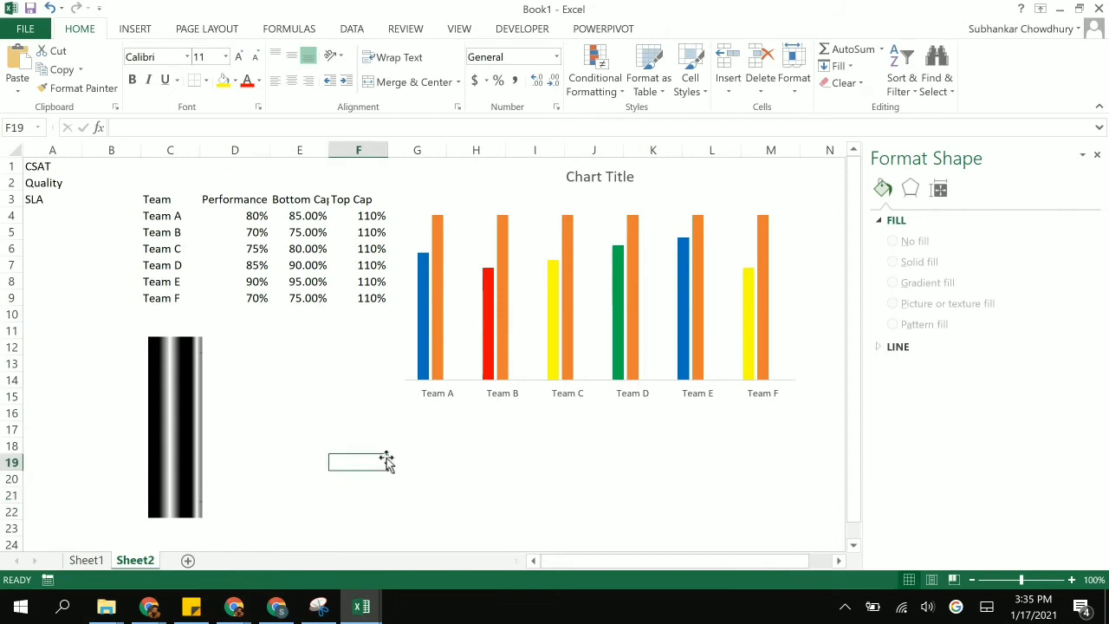
- Set the tall middle rectangle's gradient stop transparency to 50% at the 20% stop and 75% at the 40% stop
left_click(184, 438)
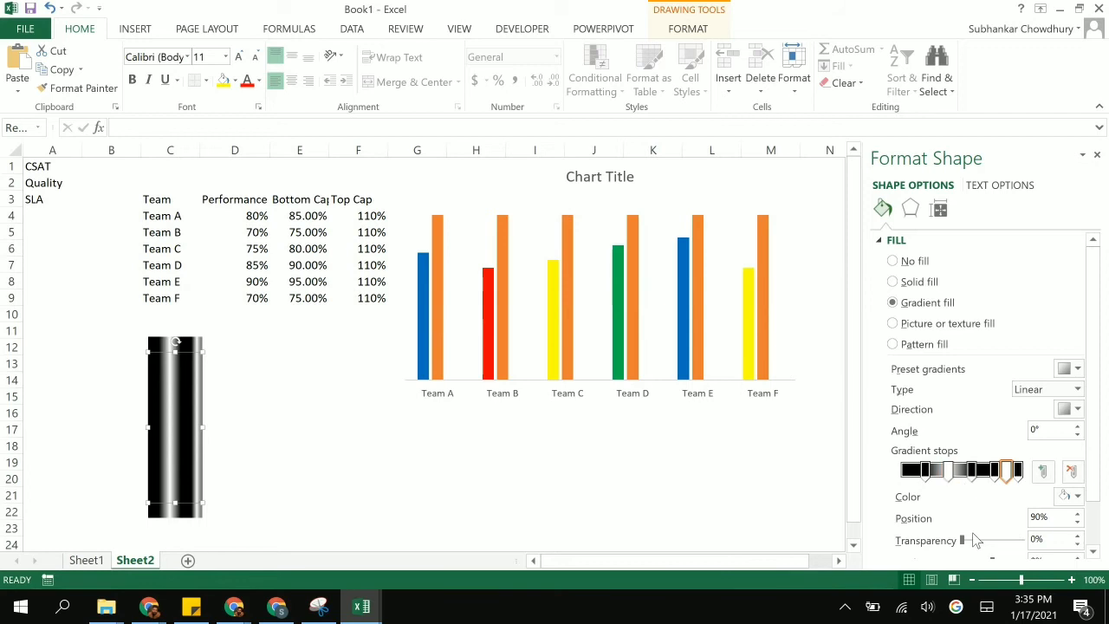
left_click(926, 475)
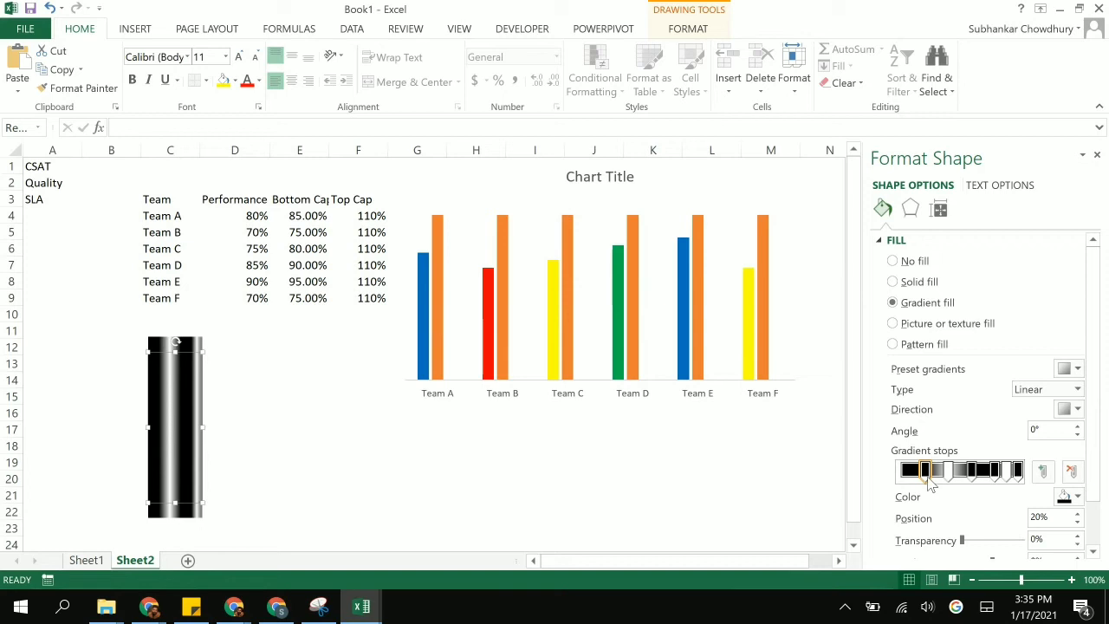
left_click(1051, 540)
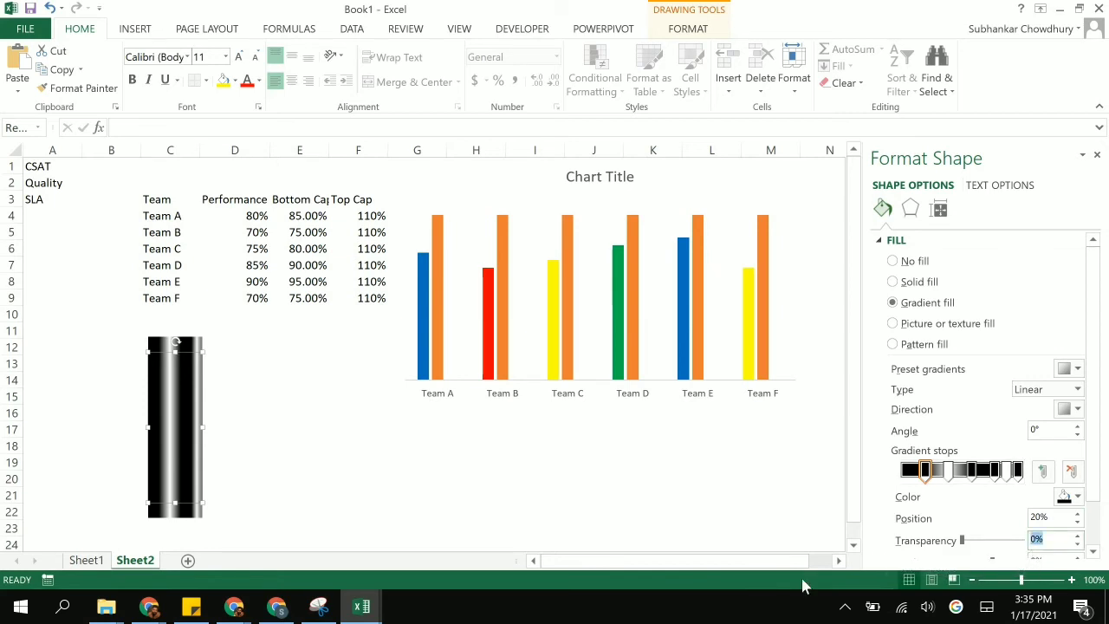
type("50")
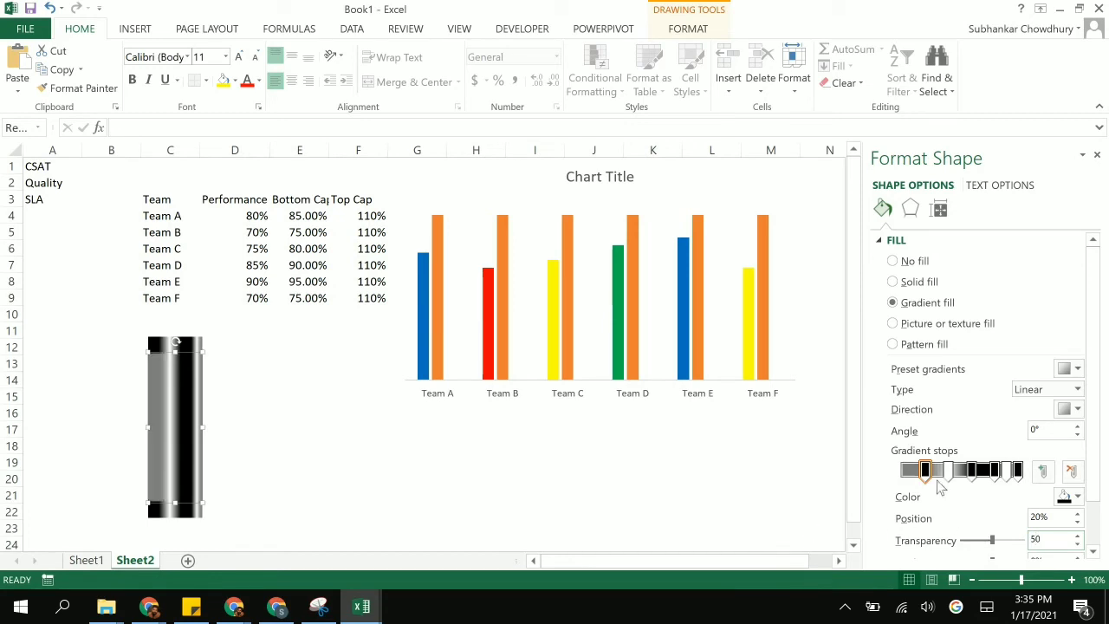
left_click(949, 472)
left_click(1059, 540)
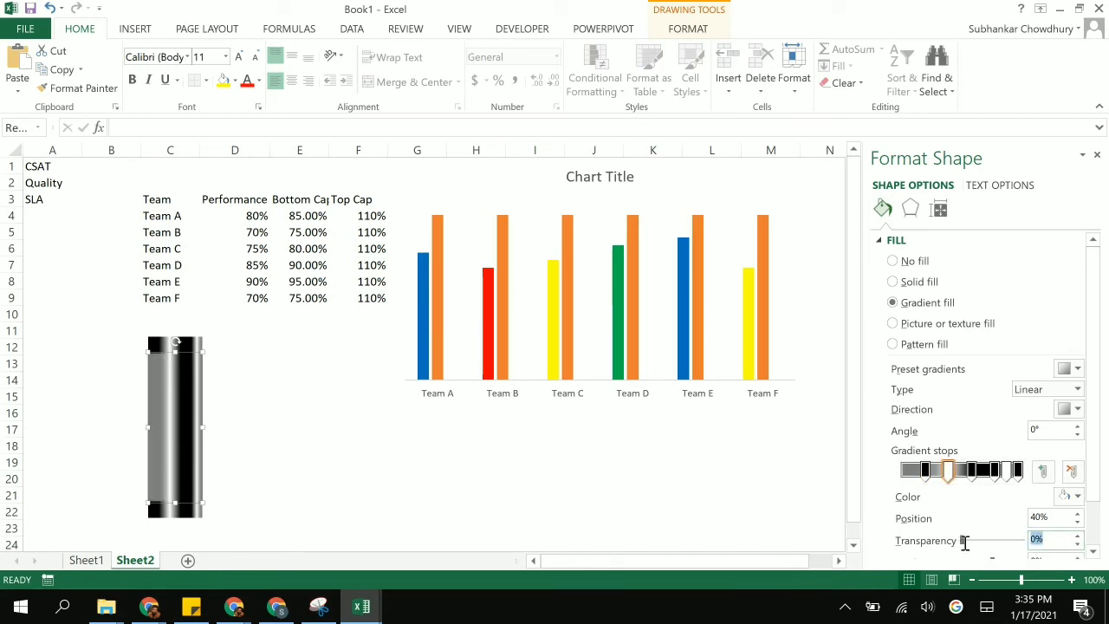
type("75")
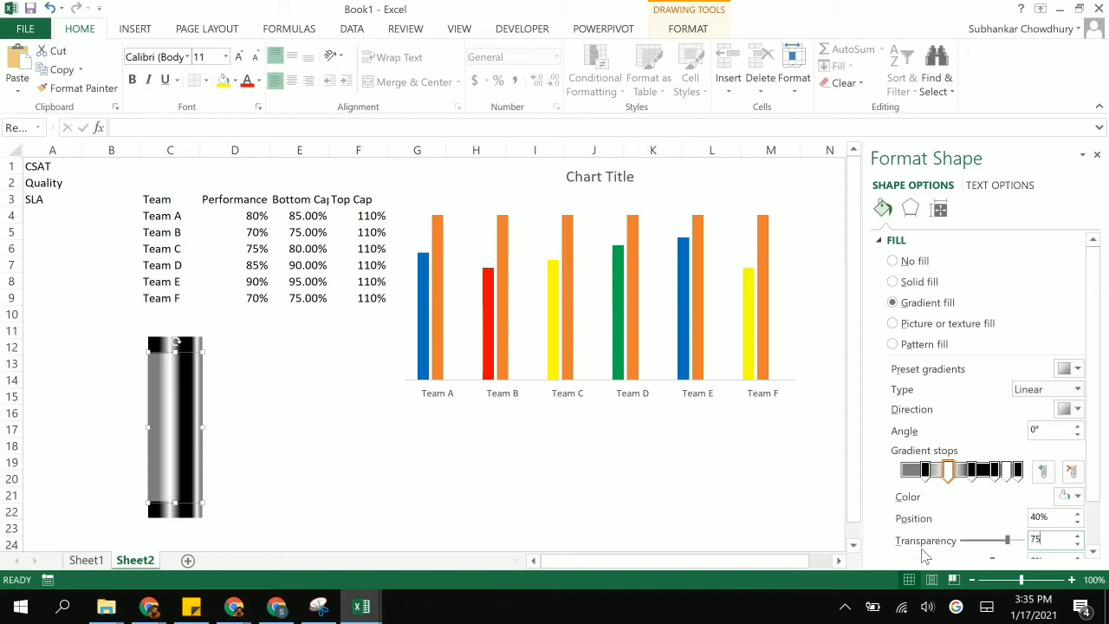
- Set the transparency of the black gradient stops at 60% and 80% to 100%
left_click(971, 471)
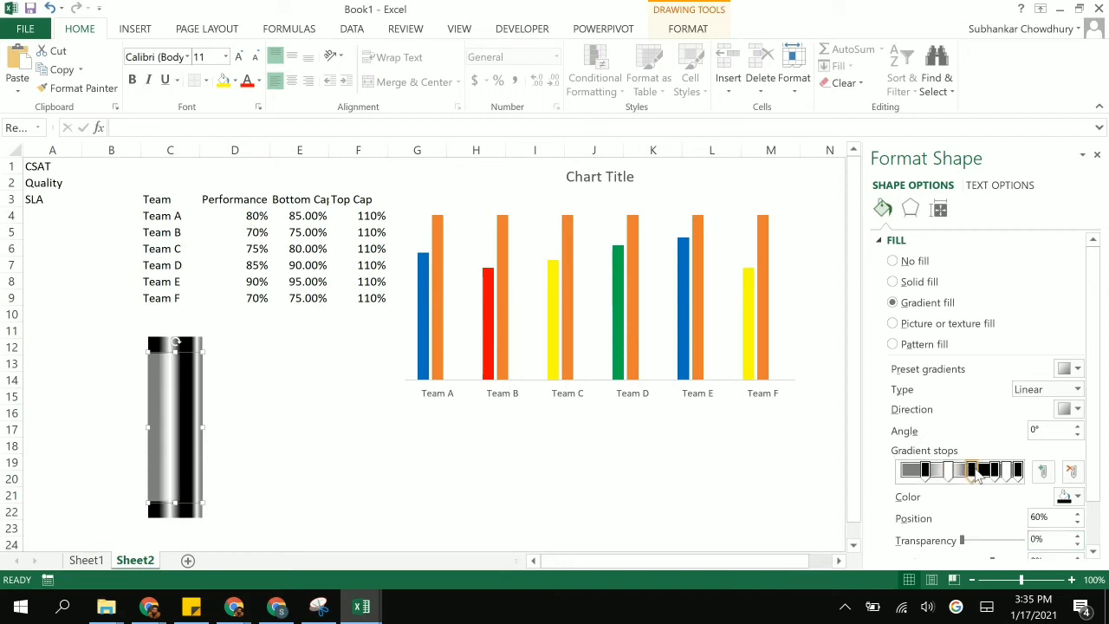
left_click(1060, 540)
type("100")
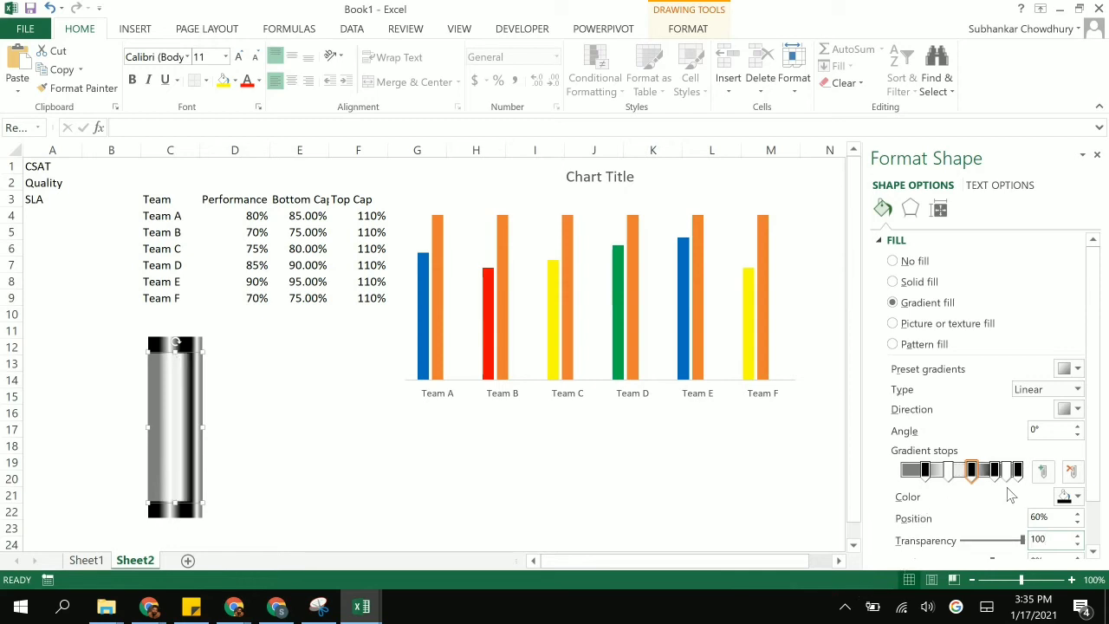
left_click(996, 477)
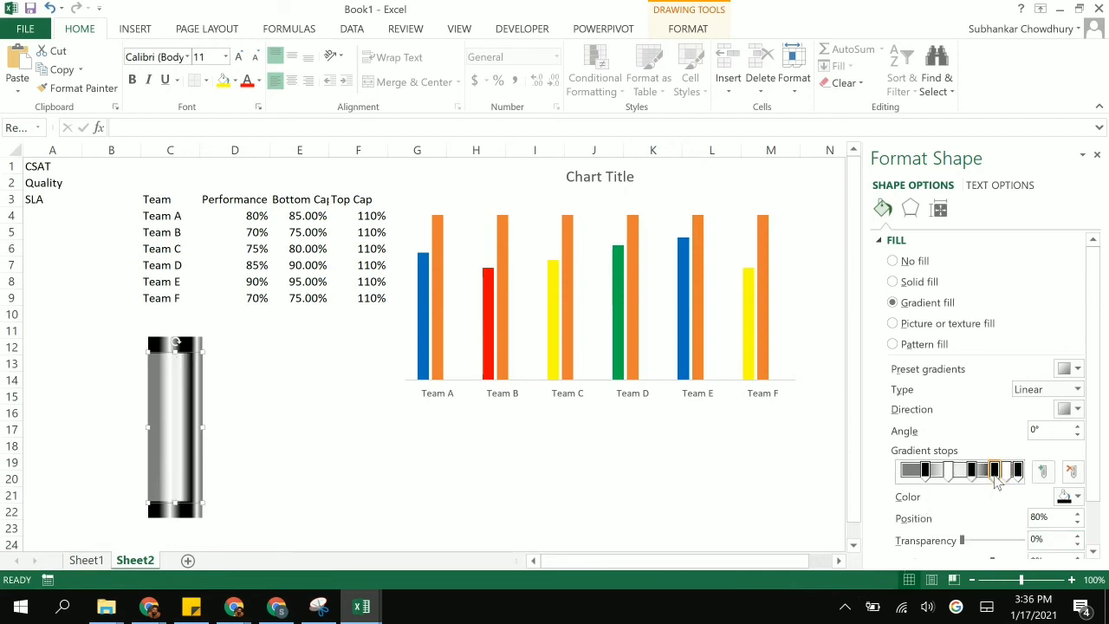
double_click(1056, 539)
type("100")
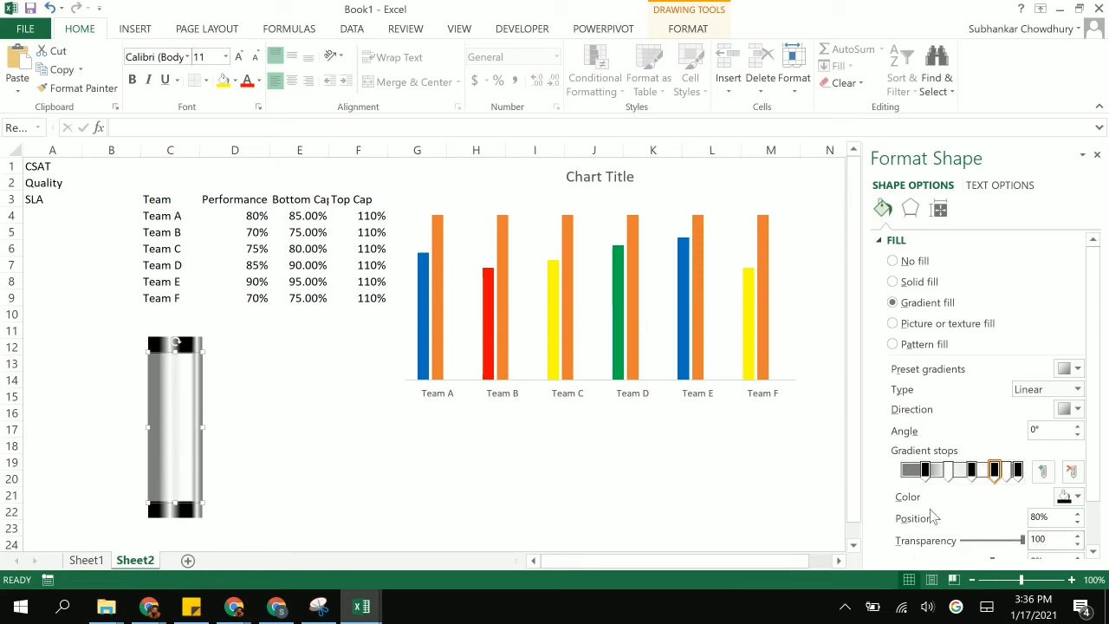
- Set the white 90% gradient stop's transparency to 75% and check the transparency of the last black stop
left_click(1007, 472)
double_click(1043, 540)
type("75")
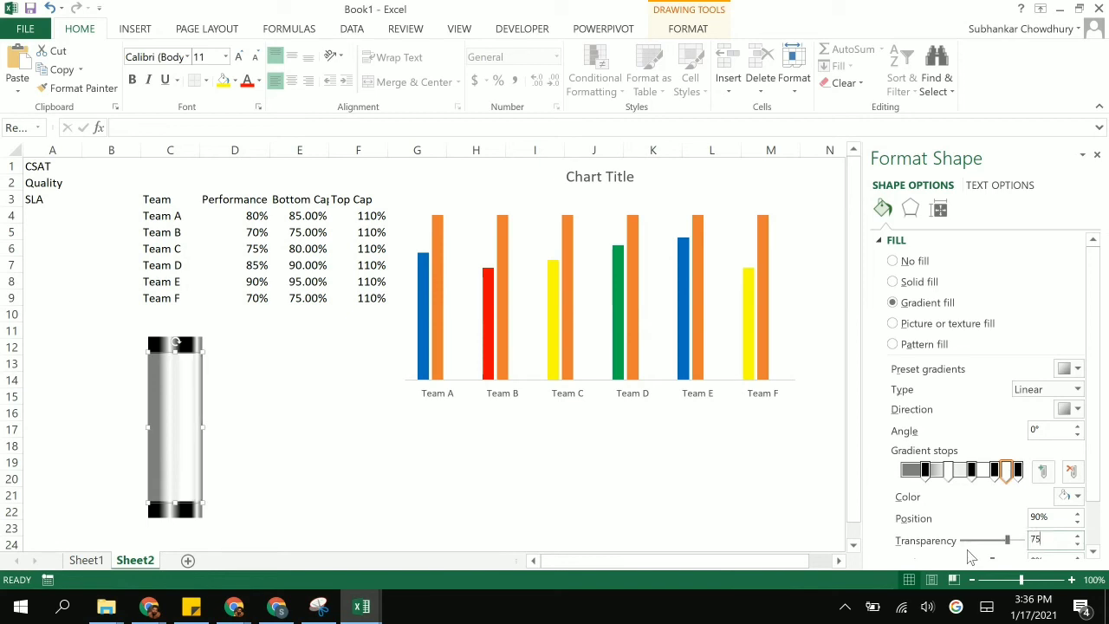
left_click(1019, 473)
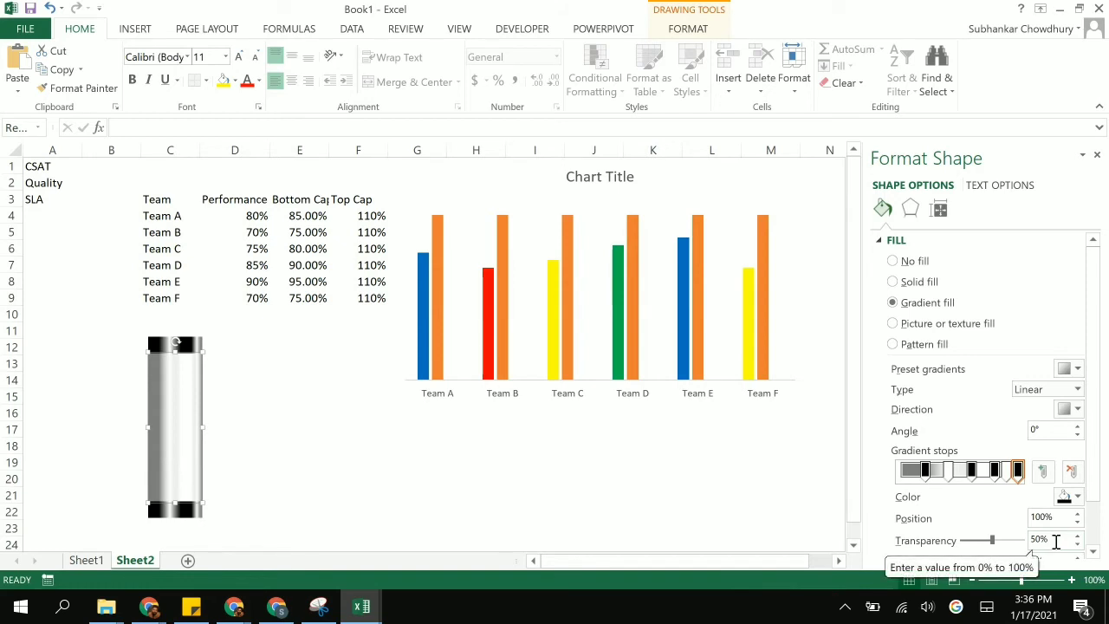
left_click_drag(1057, 541, 1033, 547)
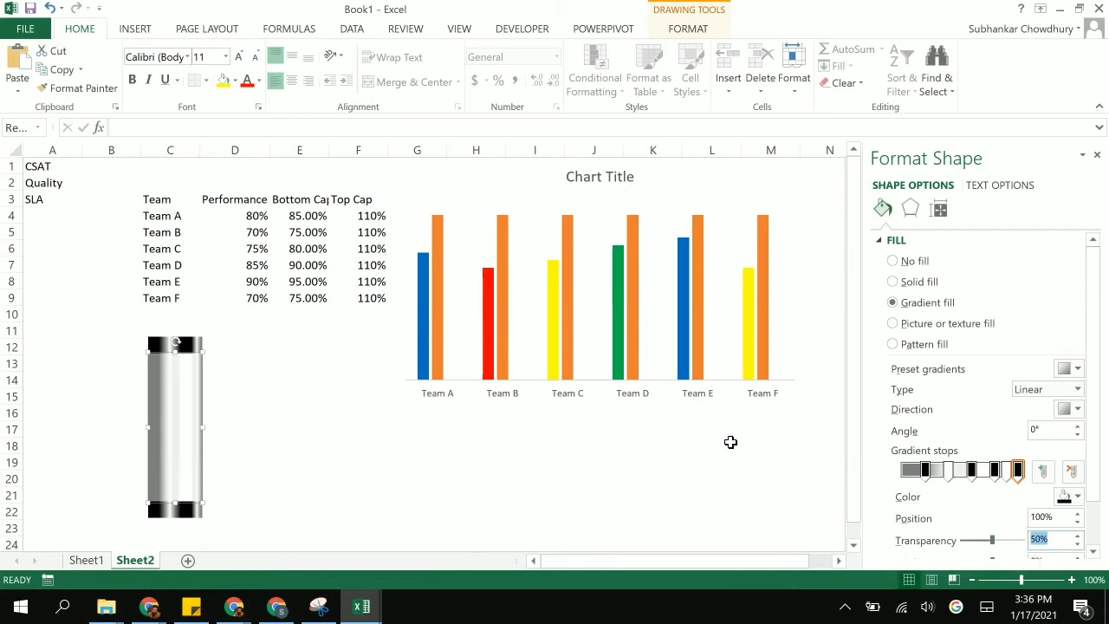
left_click(716, 481)
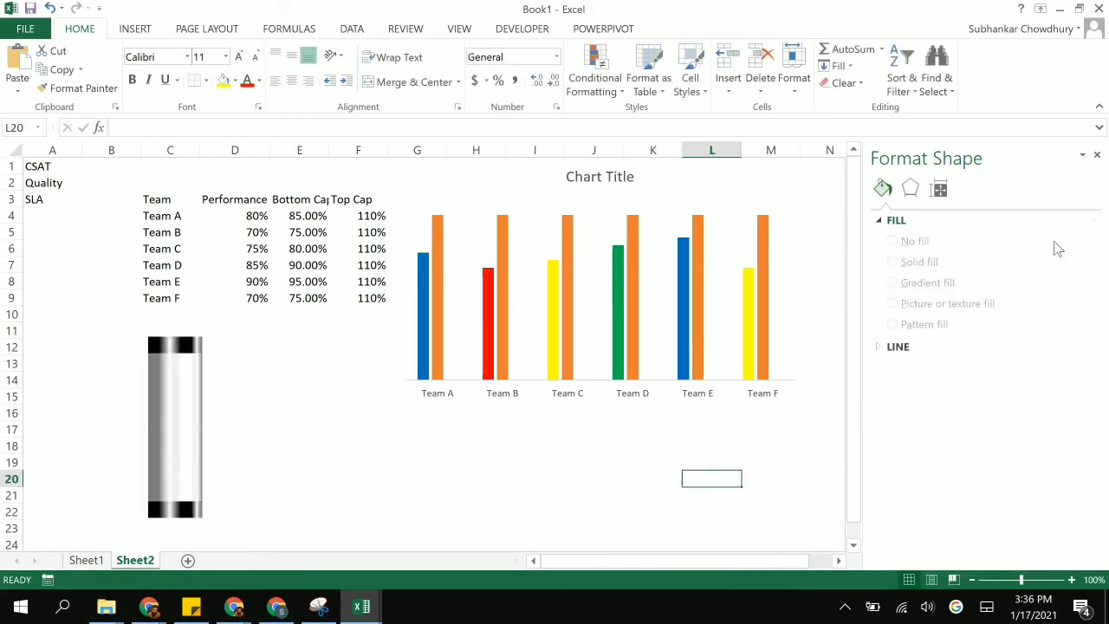
left_click(1096, 156)
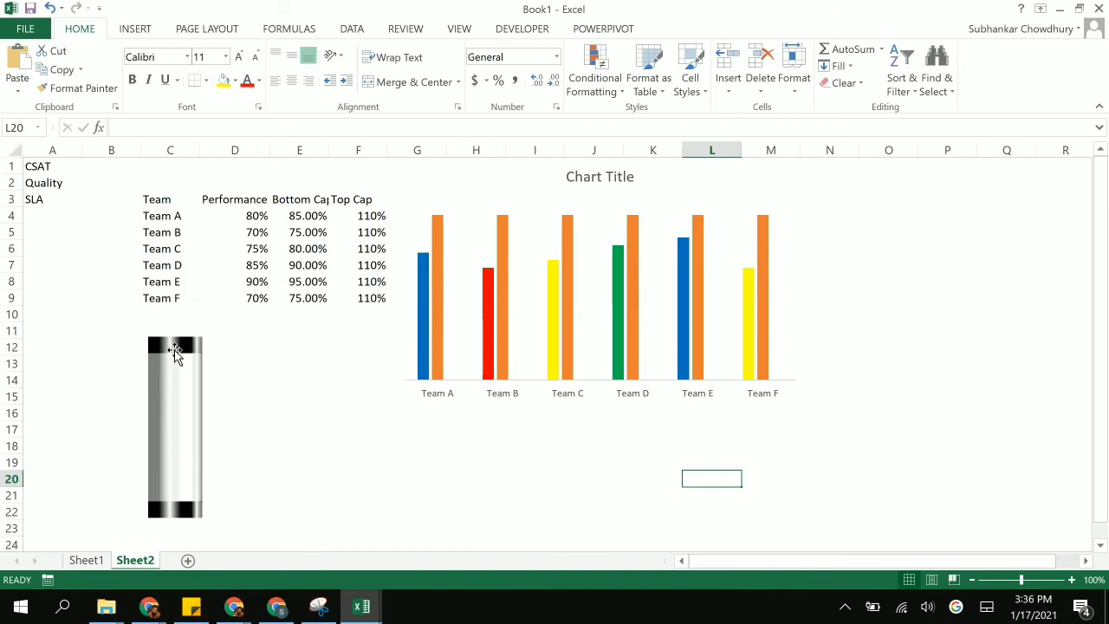
- Group the upper cap, the semi-transparent tube body and the lower cap into one shape
left_click(175, 352)
left_click(188, 430, "ctrl")
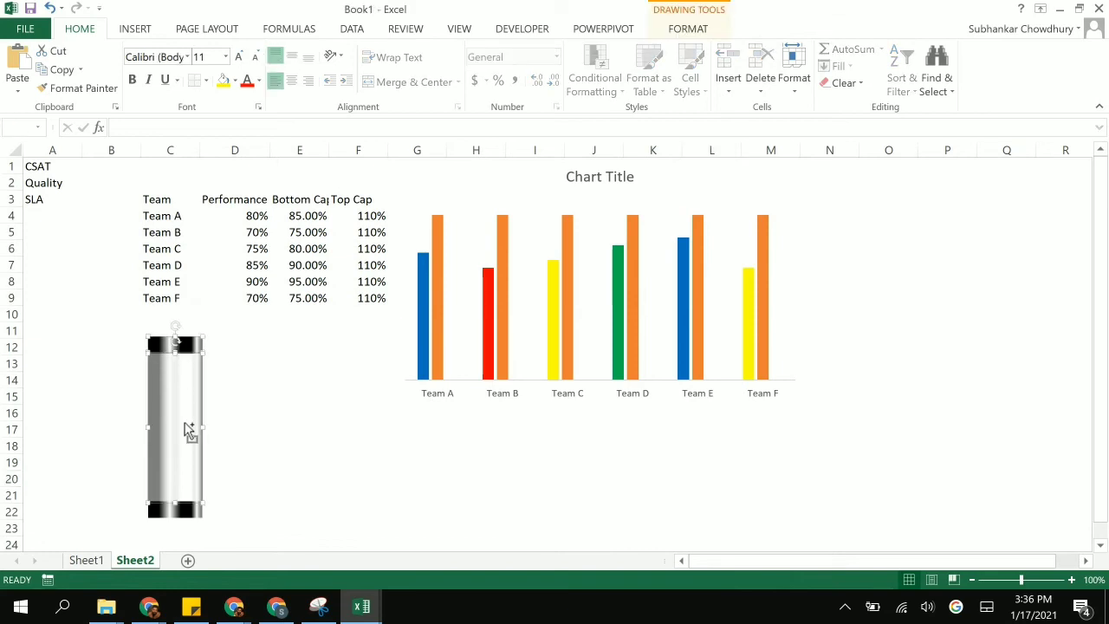
left_click(189, 510, "ctrl")
right_click(174, 428)
mouse_move(297, 289)
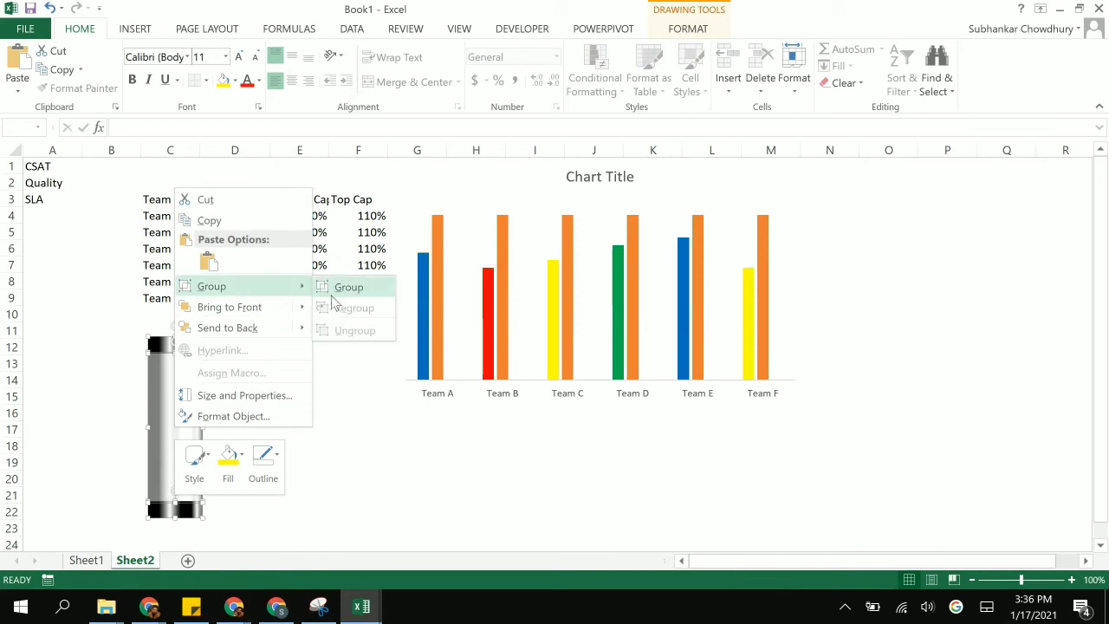
left_click(342, 286)
left_click(343, 458)
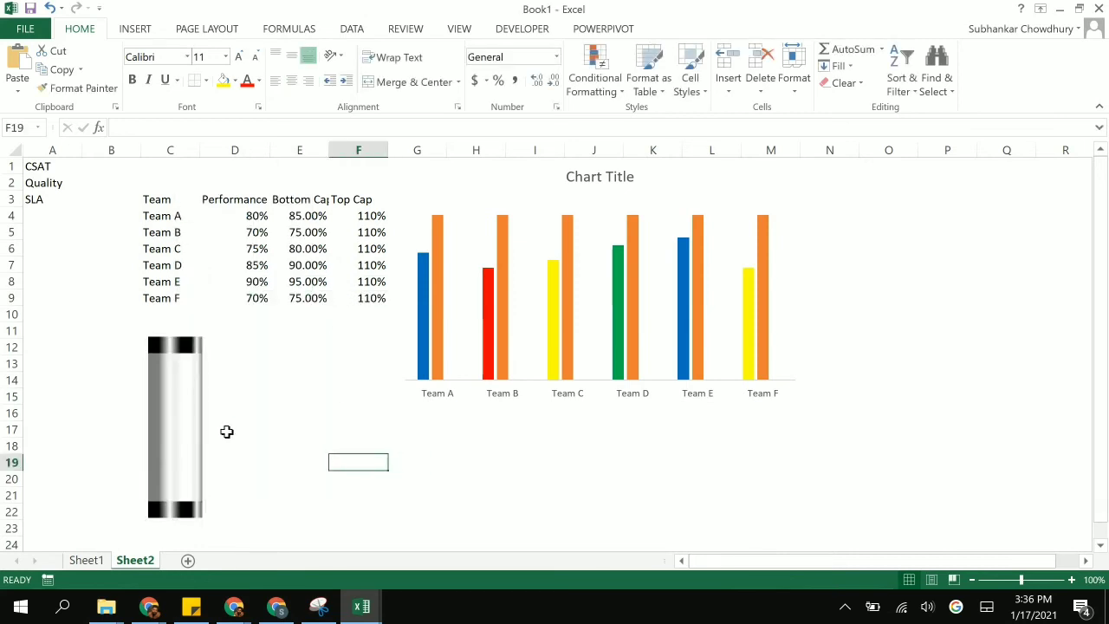
- Copy the grouped tube shape and paste it onto the orange Top Cap columns as their fill
left_click(202, 460)
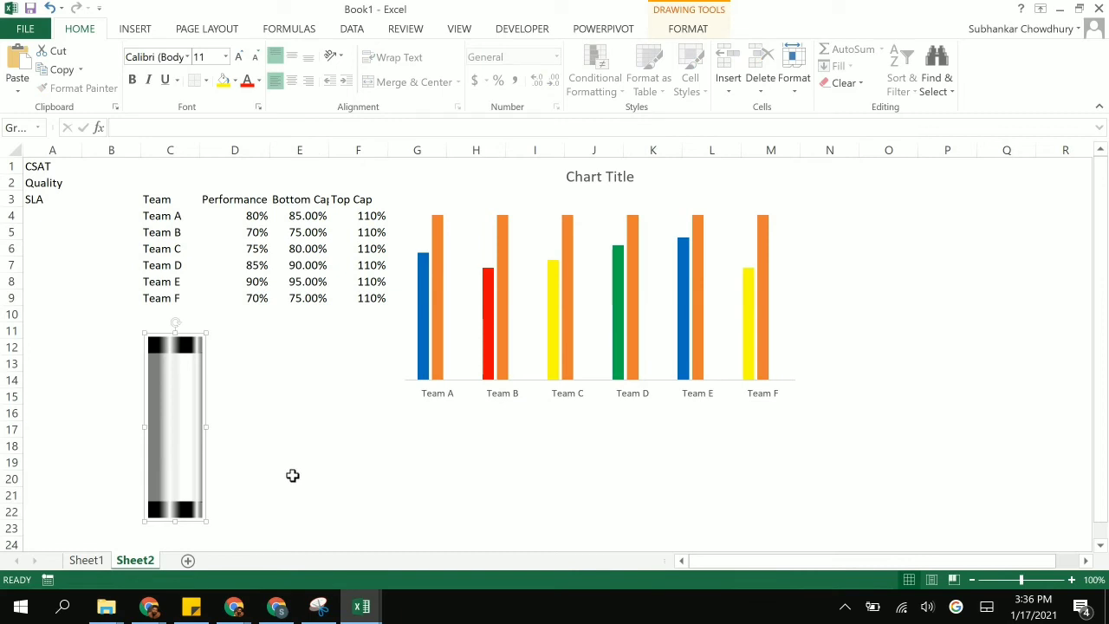
left_click(440, 338)
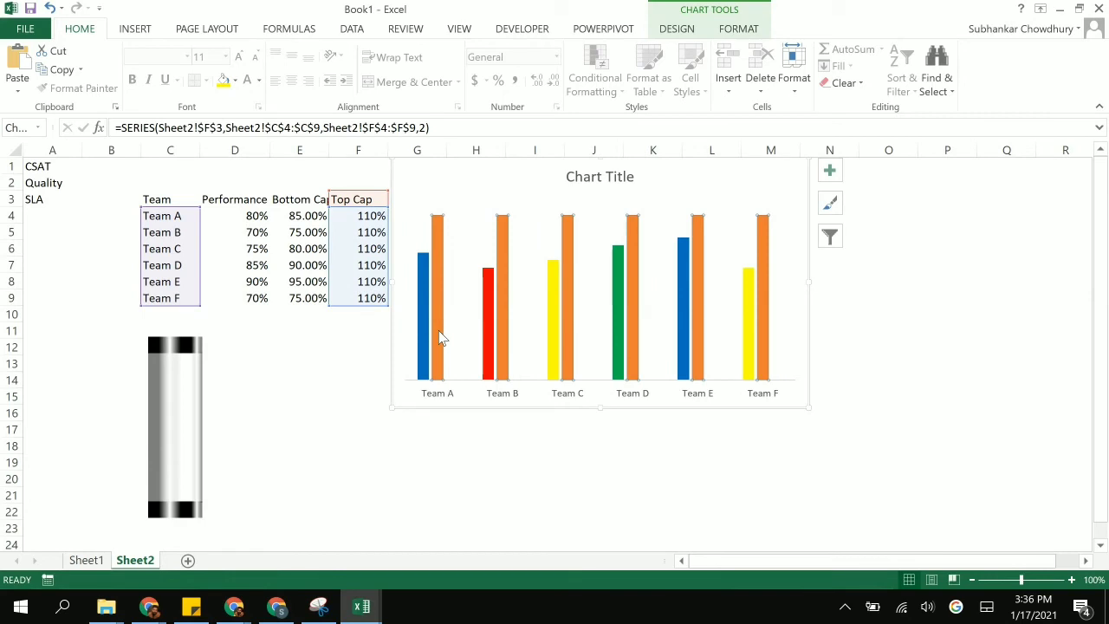
left_click(176, 398)
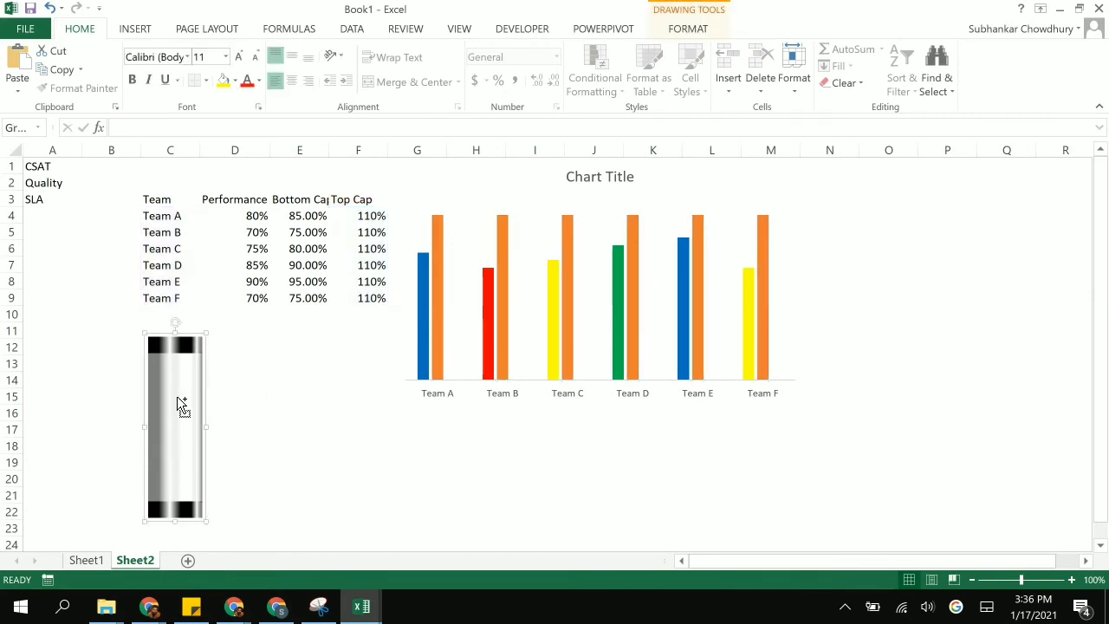
left_click(440, 305)
key("ctrl+v")
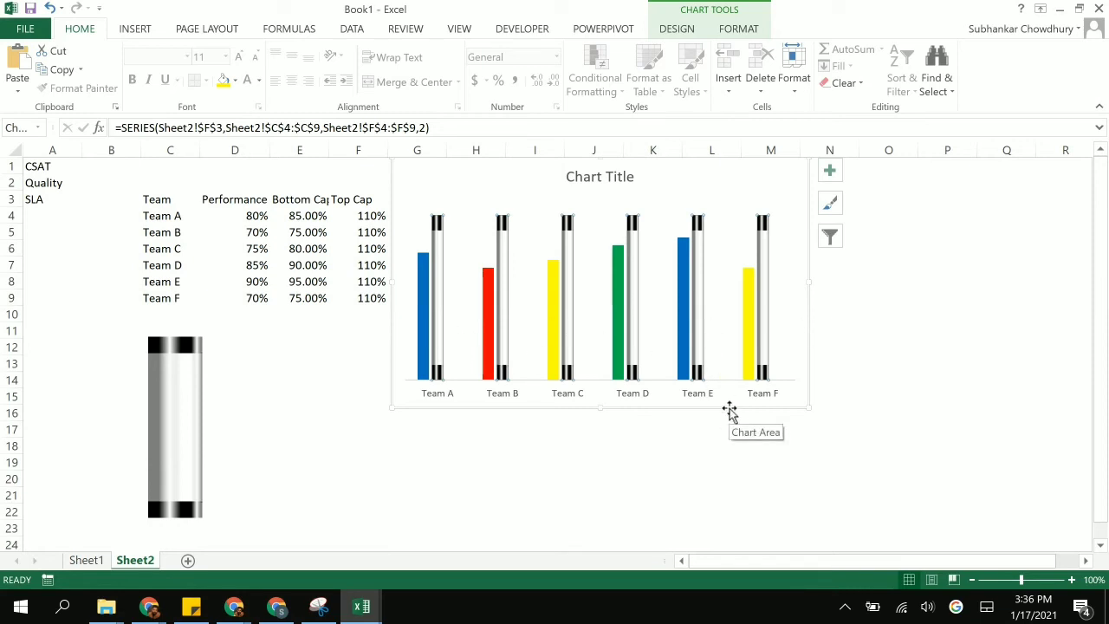
left_click(609, 430)
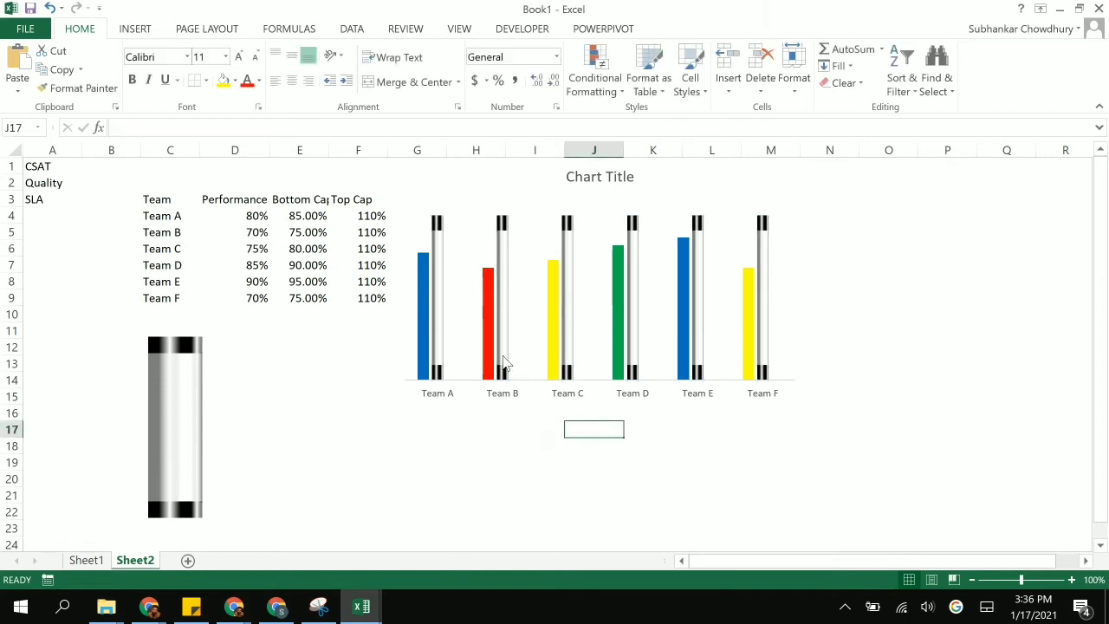
- Set the Top Cap data series' overlap to 100%
right_click(440, 325)
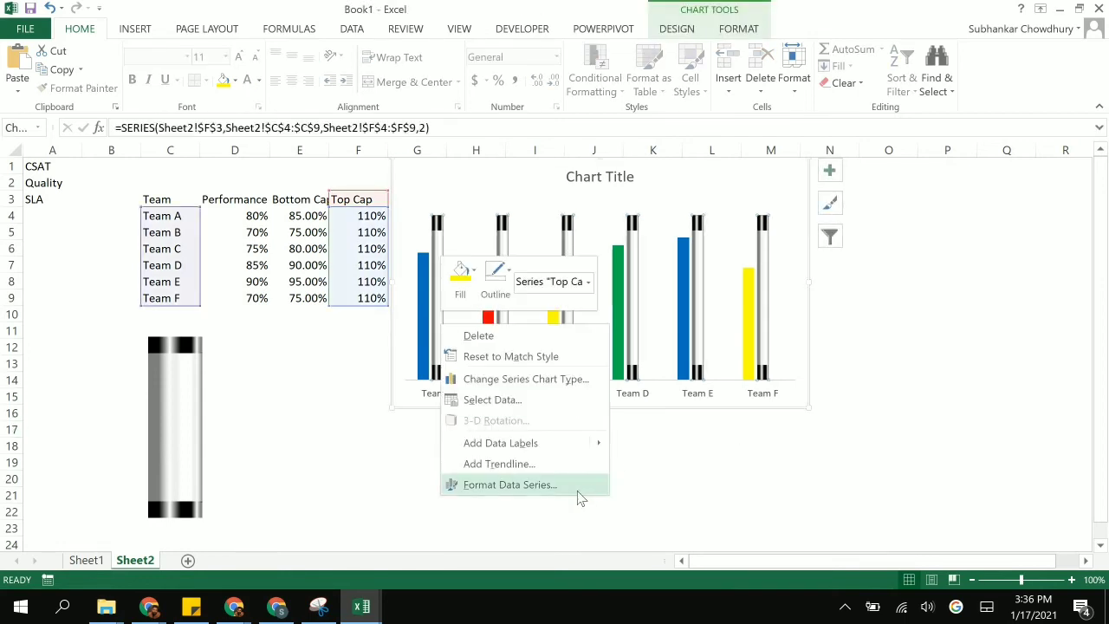
left_click(563, 493)
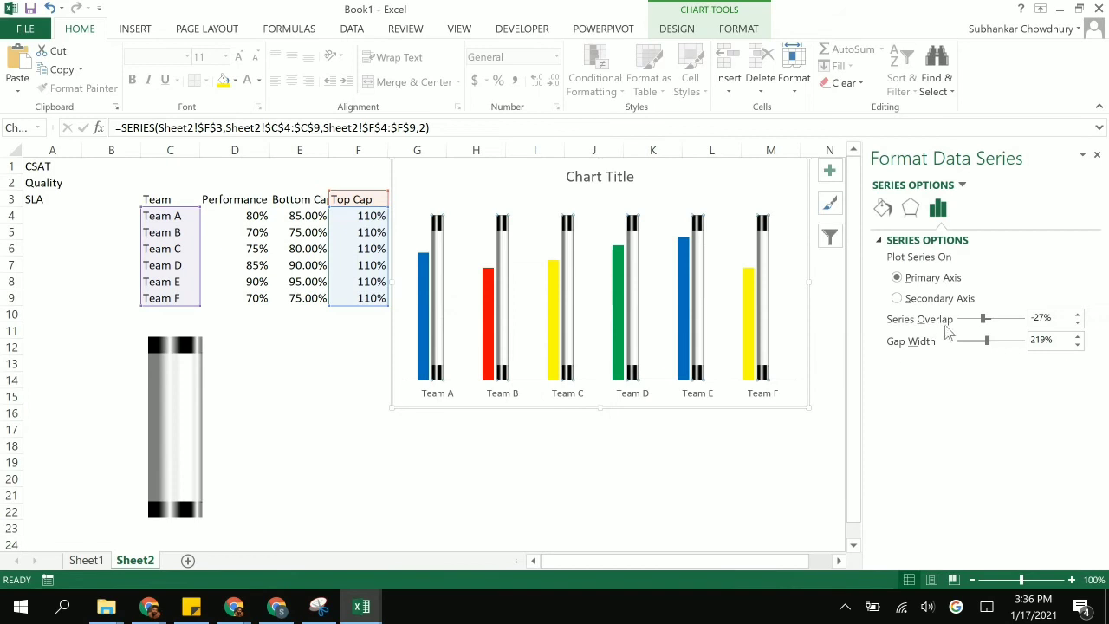
left_click_drag(1061, 318, 923, 324)
type("100")
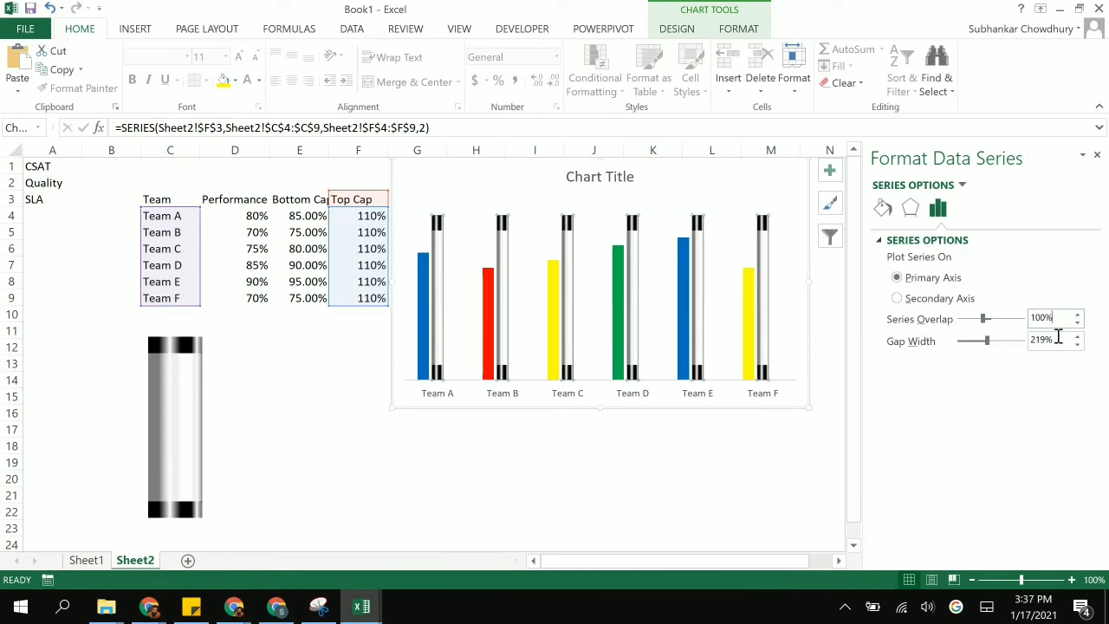
- Try a gap width of 180% for the Top Cap series
left_click_drag(1057, 338, 1002, 341)
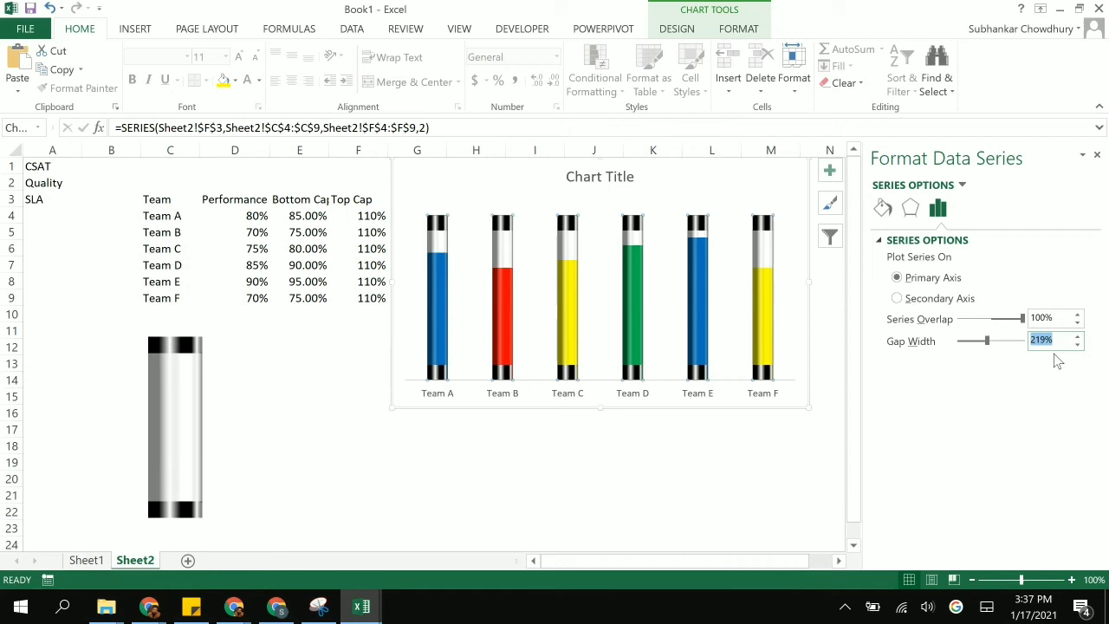
type("180")
left_click(1045, 316)
- Set the chart columns' gap width to 60% and close the series formatting
double_click(1050, 340)
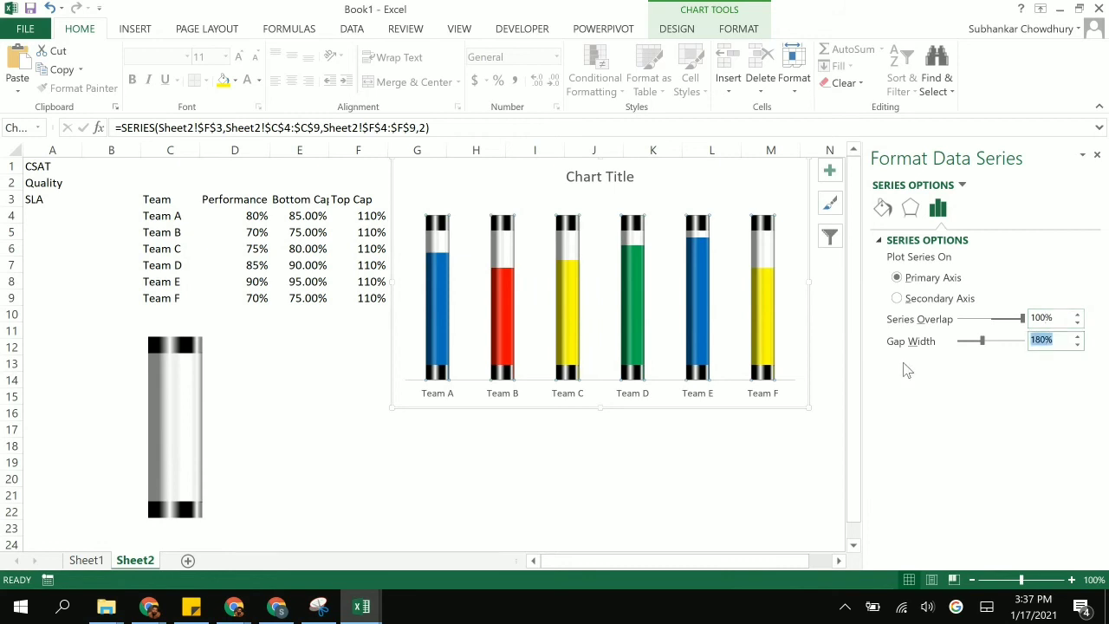
type("60")
left_click(1054, 320)
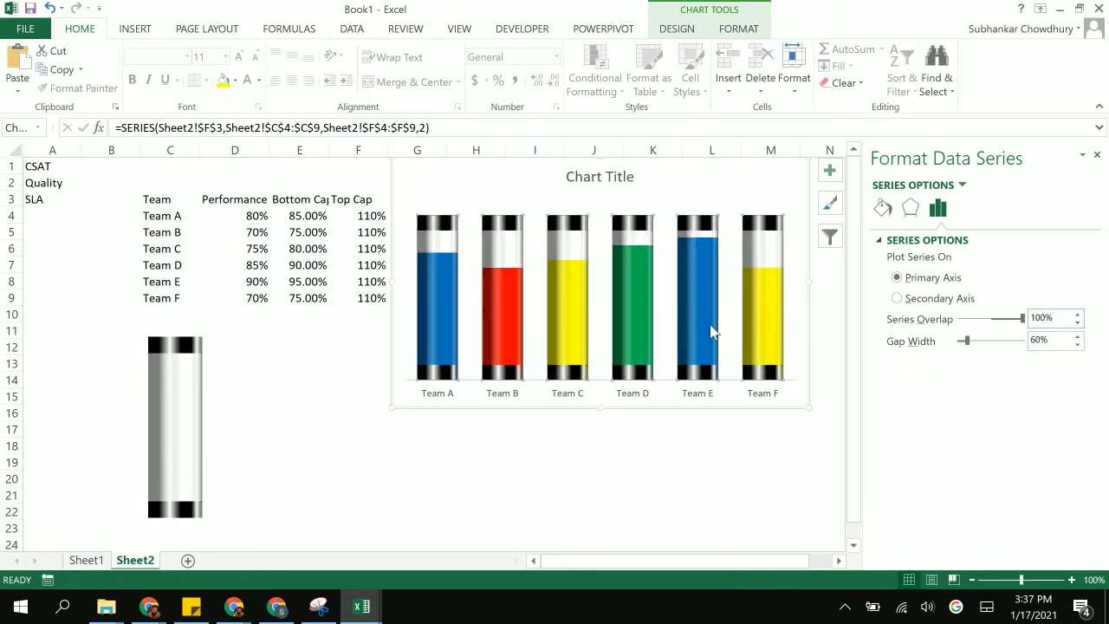
left_click(1097, 157)
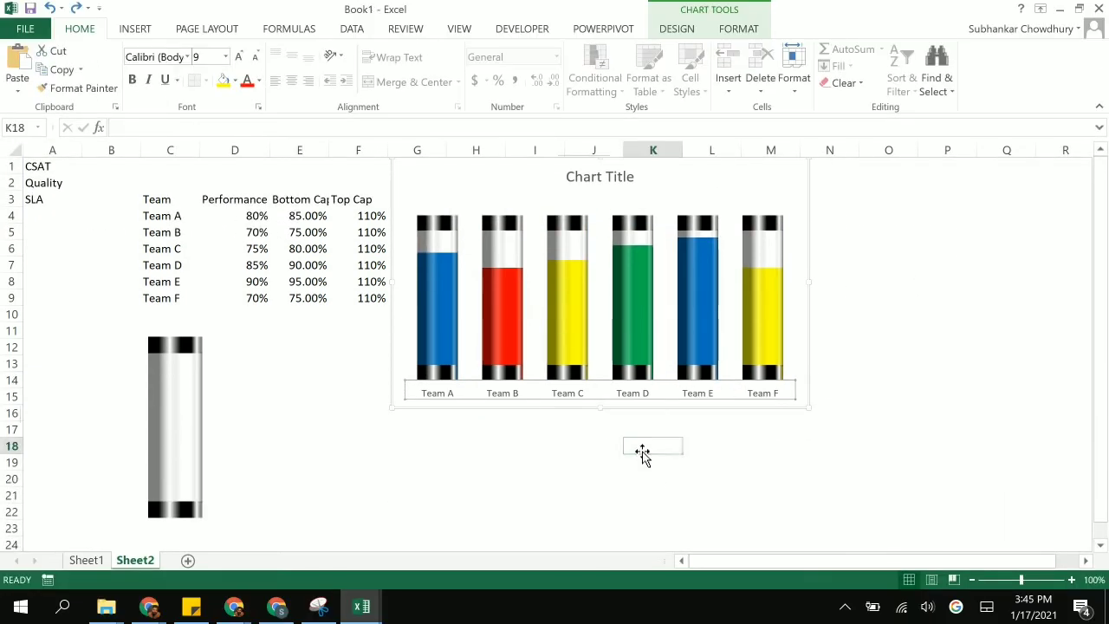
- Make the team names on the chart's horizontal axis bold
left_click(642, 455)
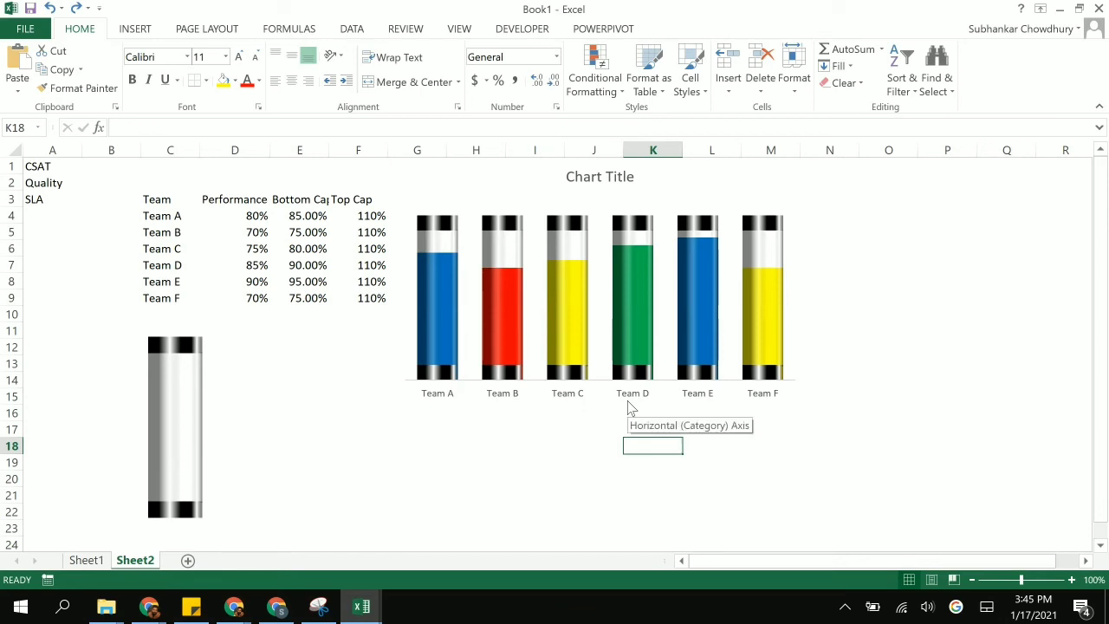
left_click(575, 402)
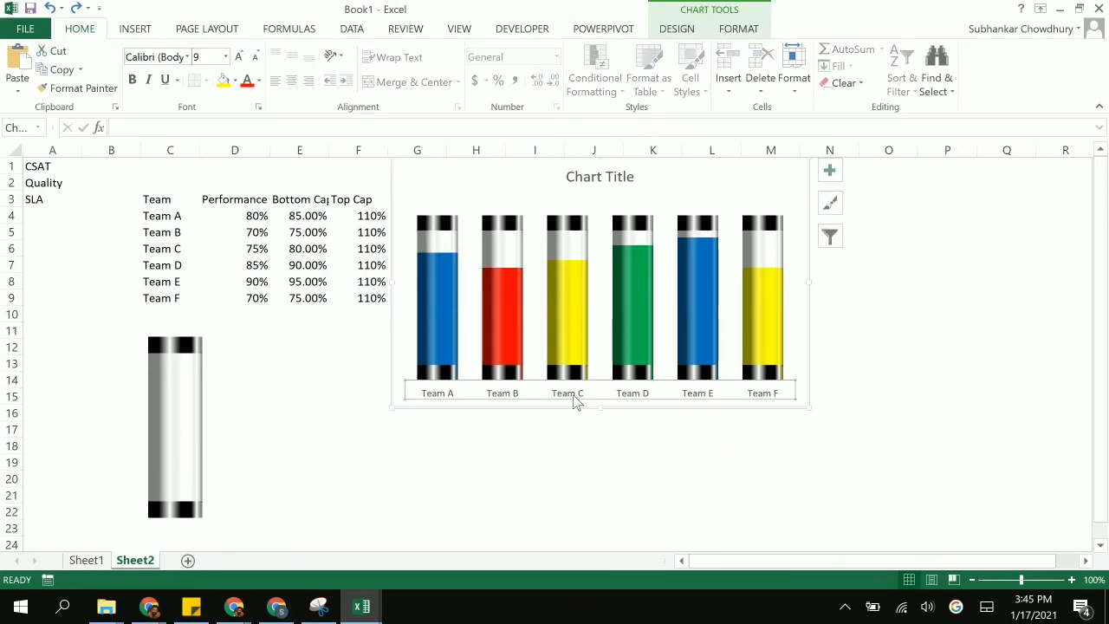
left_click(133, 80)
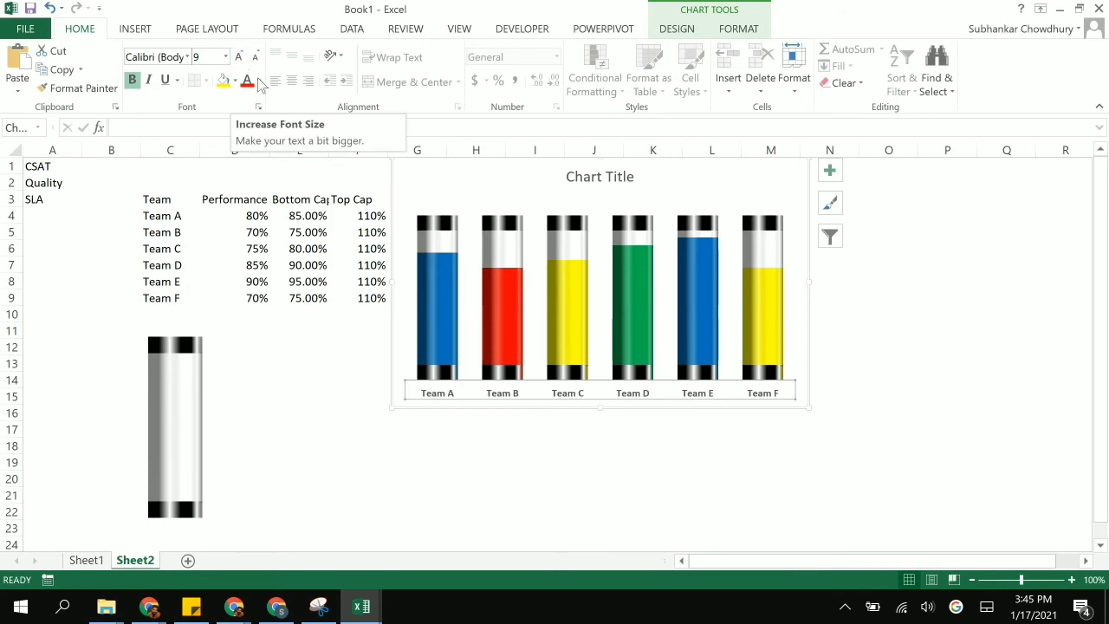
left_click(645, 453)
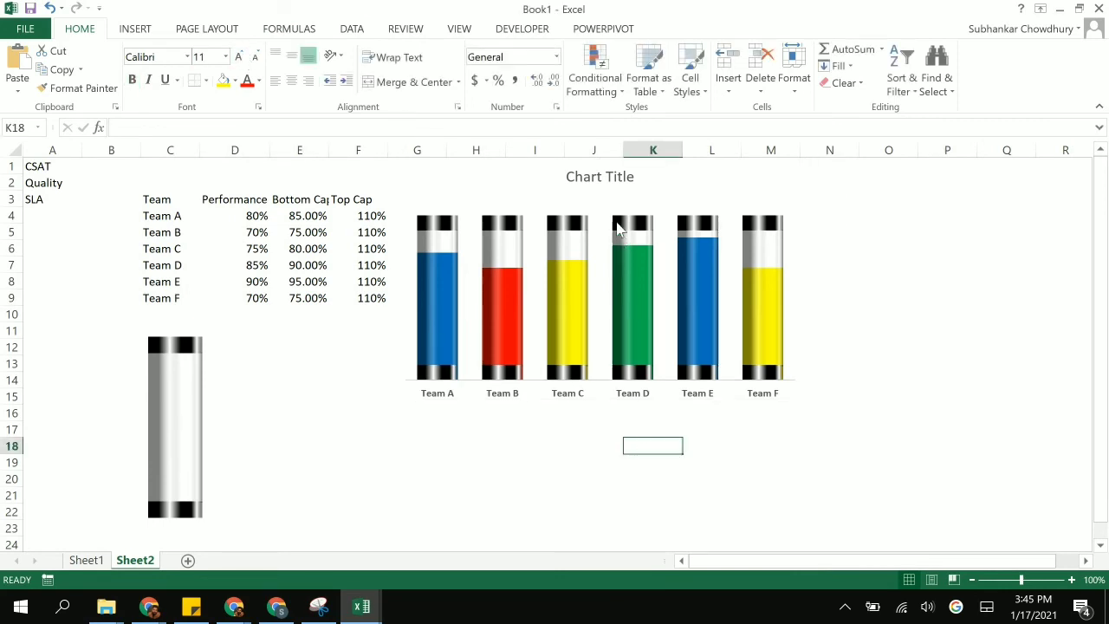
- Replace the chart's title text with "CSAT Performance"
left_click(607, 171)
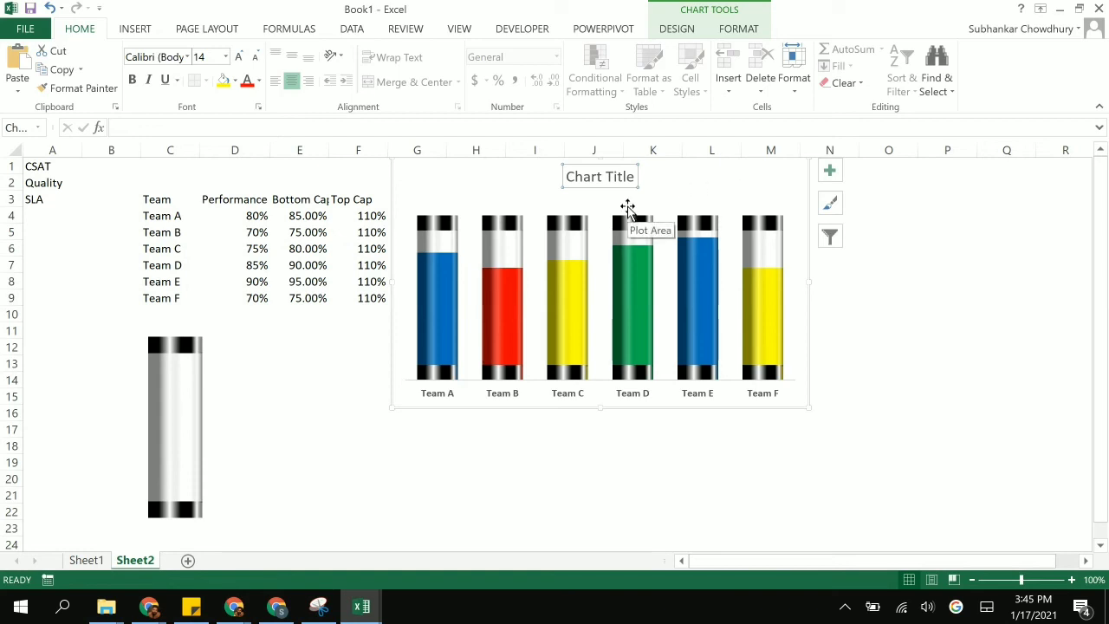
type("CSAT")
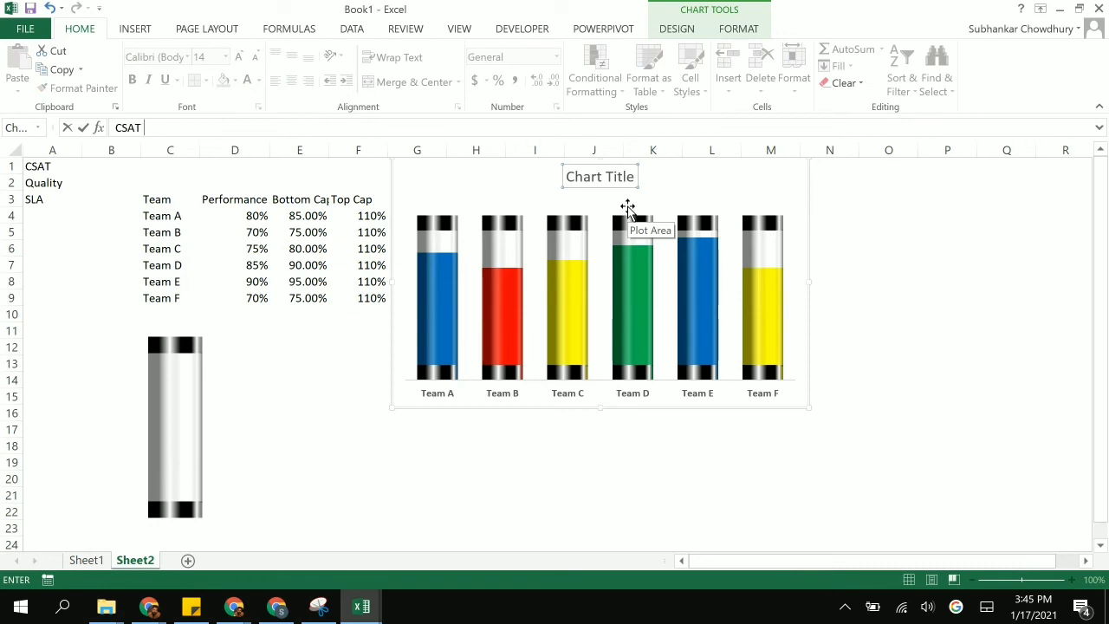
type(" Performance")
key("Return")
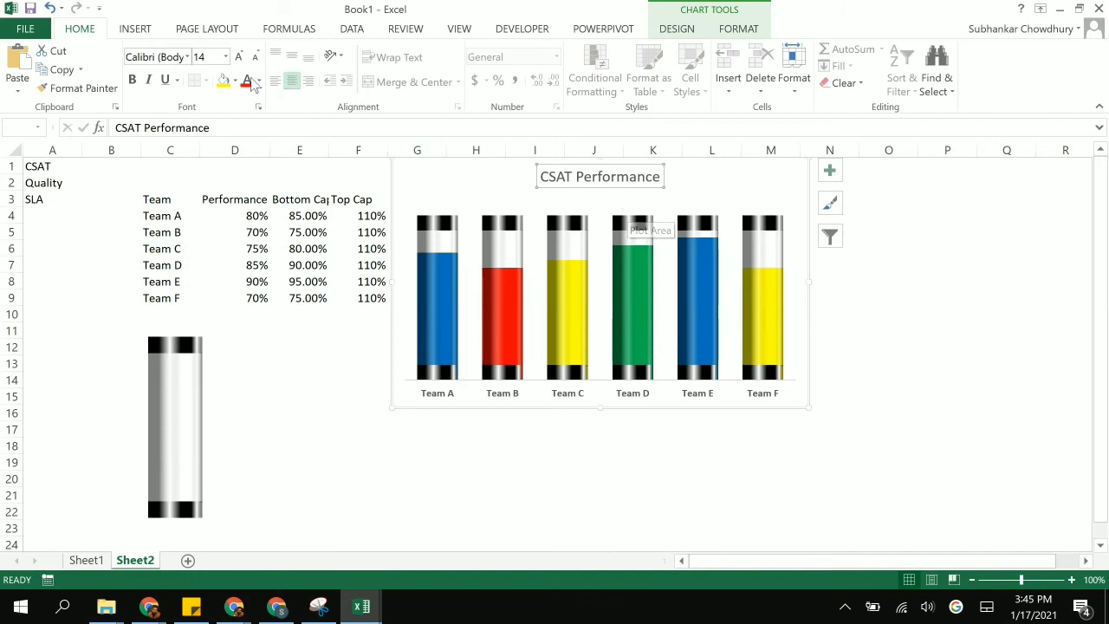
- Make the chart title bold and enlarge its font size to 16
left_click(132, 79)
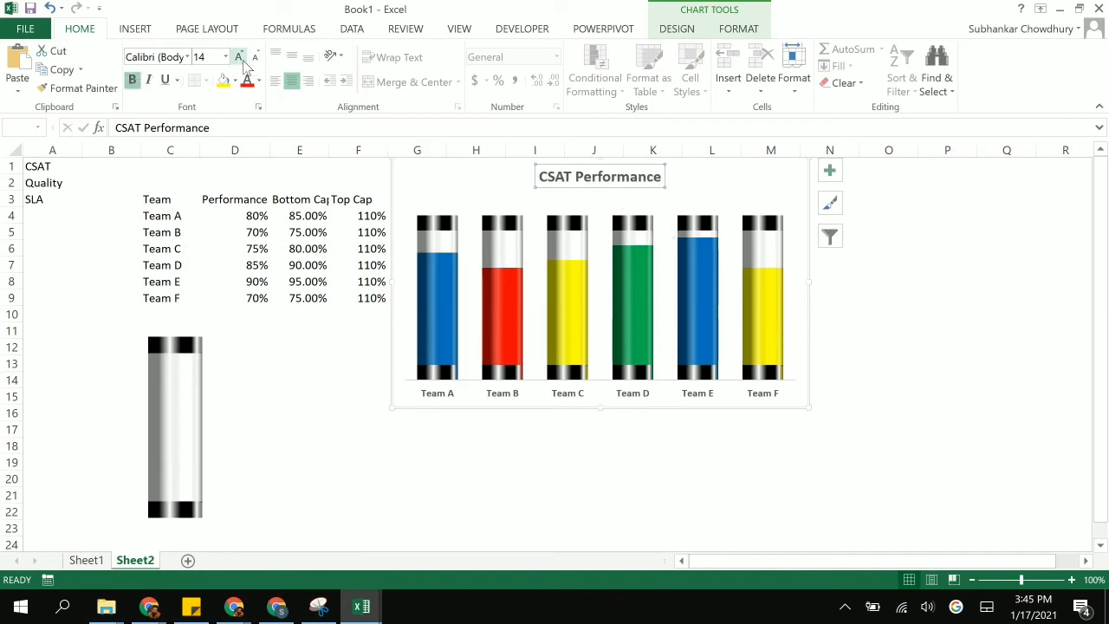
left_click(238, 57)
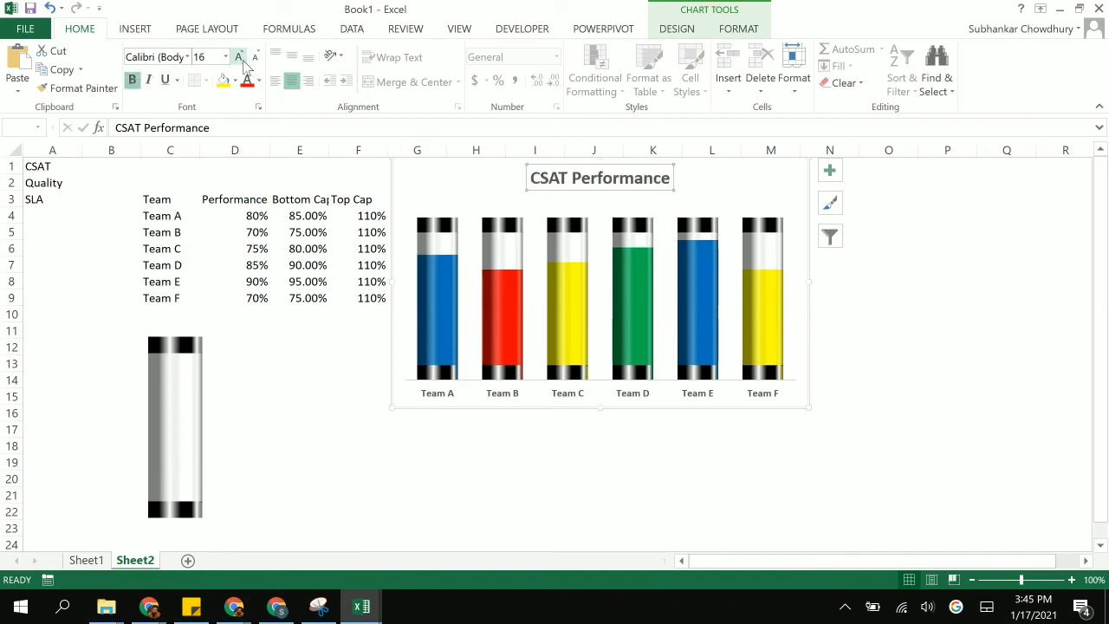
left_click(901, 366)
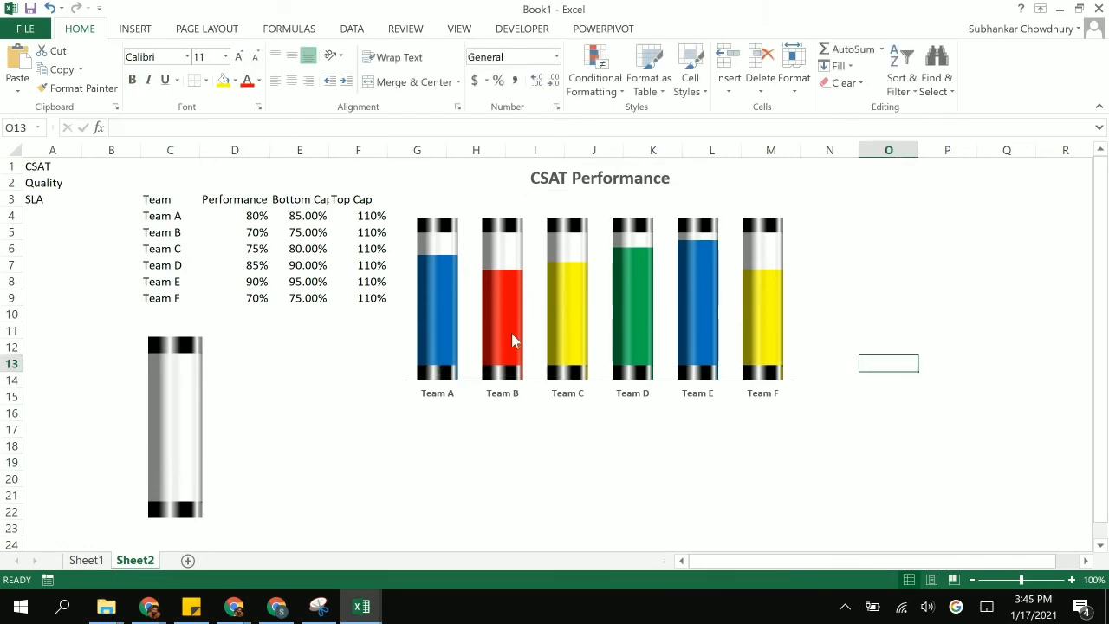
- Add data labels to the Top Cap series
right_click(439, 308)
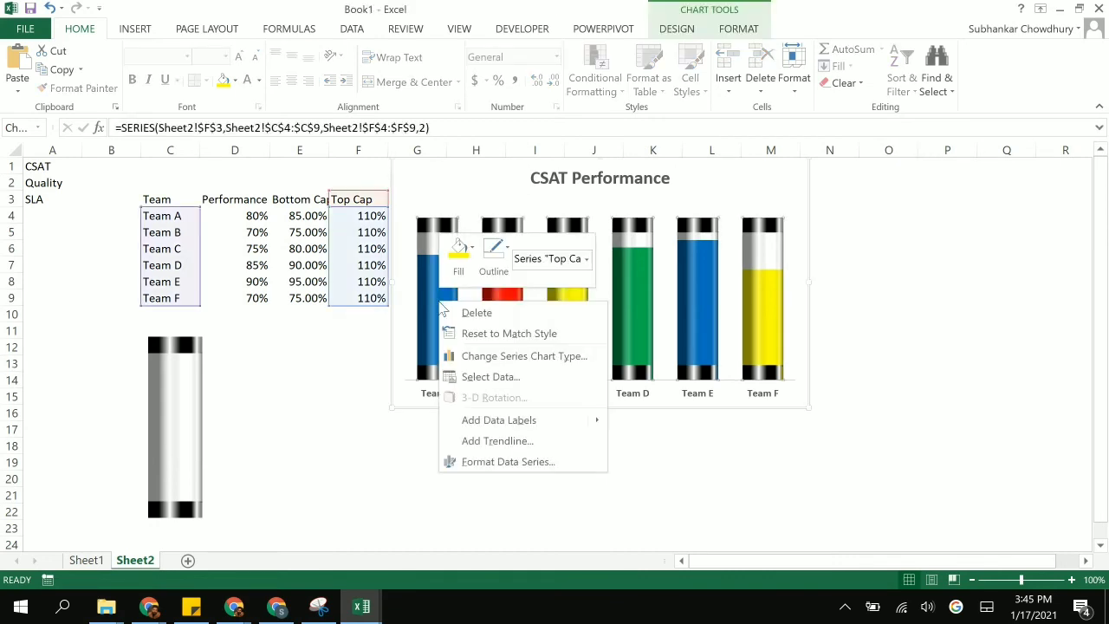
left_click(509, 420)
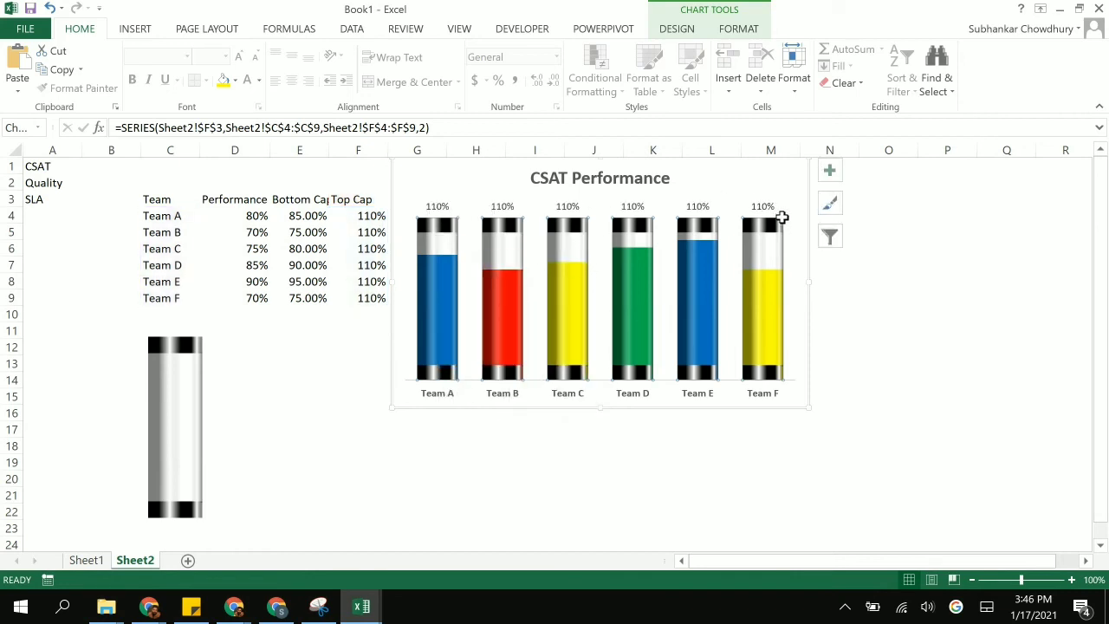
left_click(371, 214)
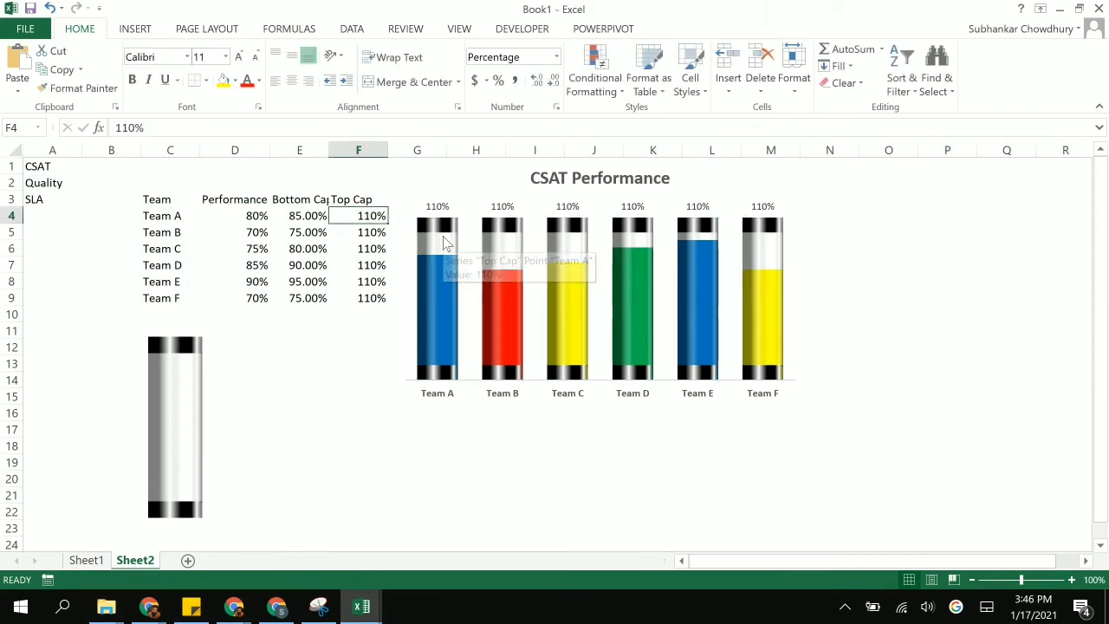
- Have the Top Cap data labels also take their values from the Performance cells D4:D9
left_click(439, 207)
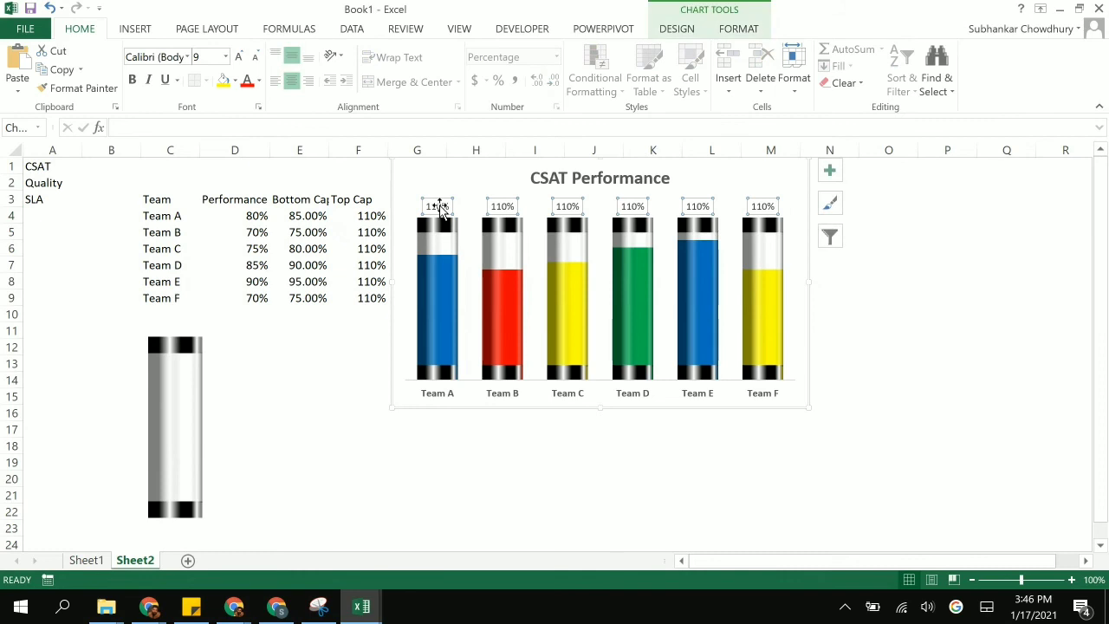
right_click(439, 208)
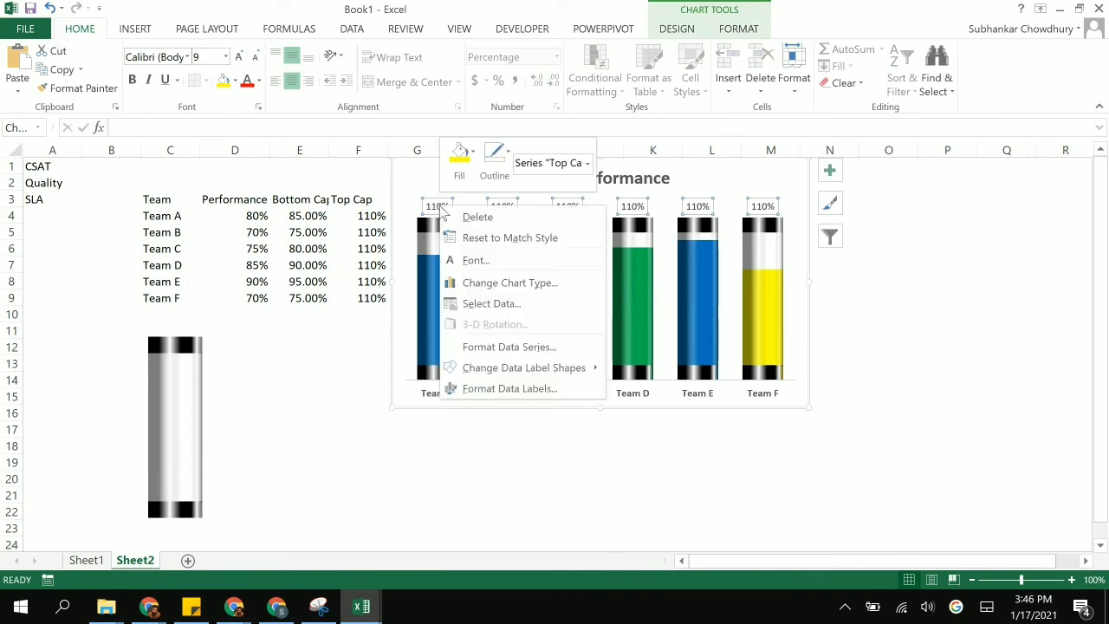
left_click(529, 389)
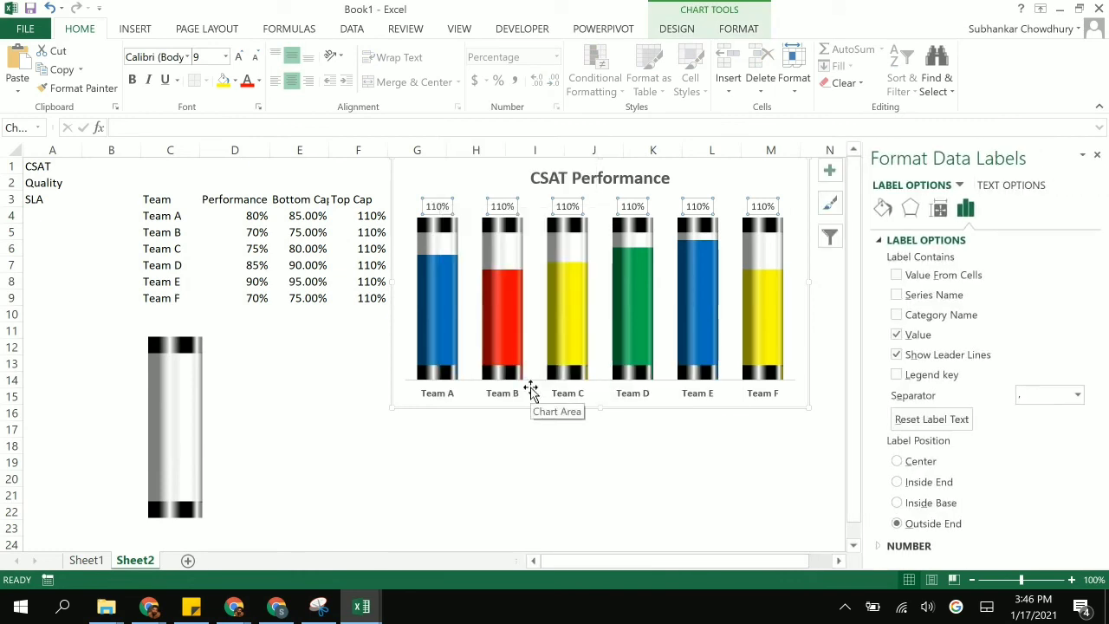
left_click(897, 276)
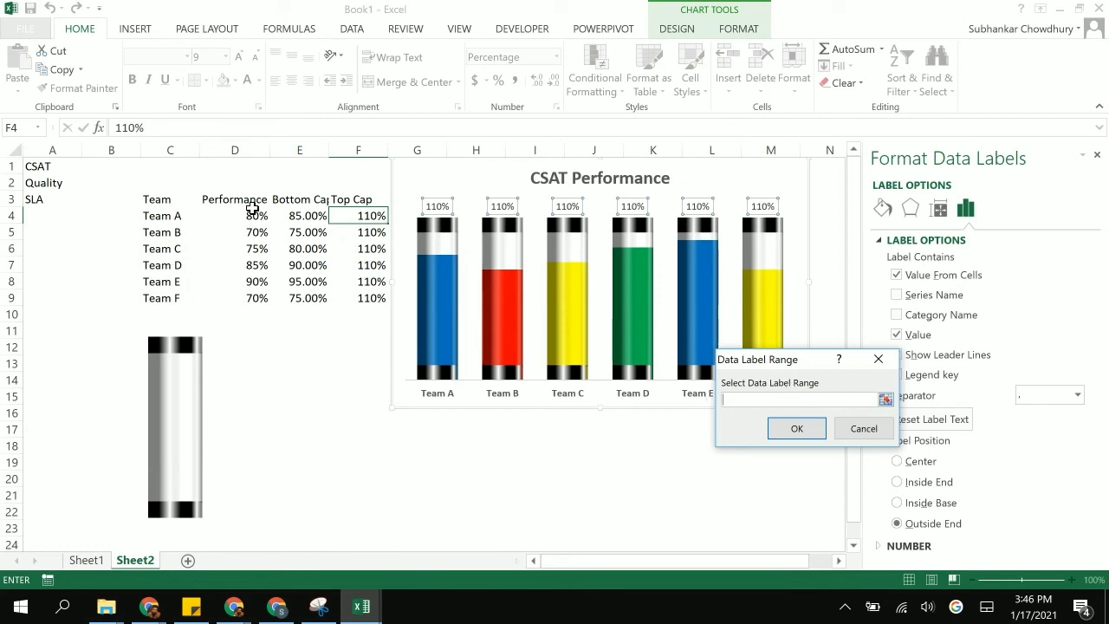
left_click_drag(252, 215, 254, 295)
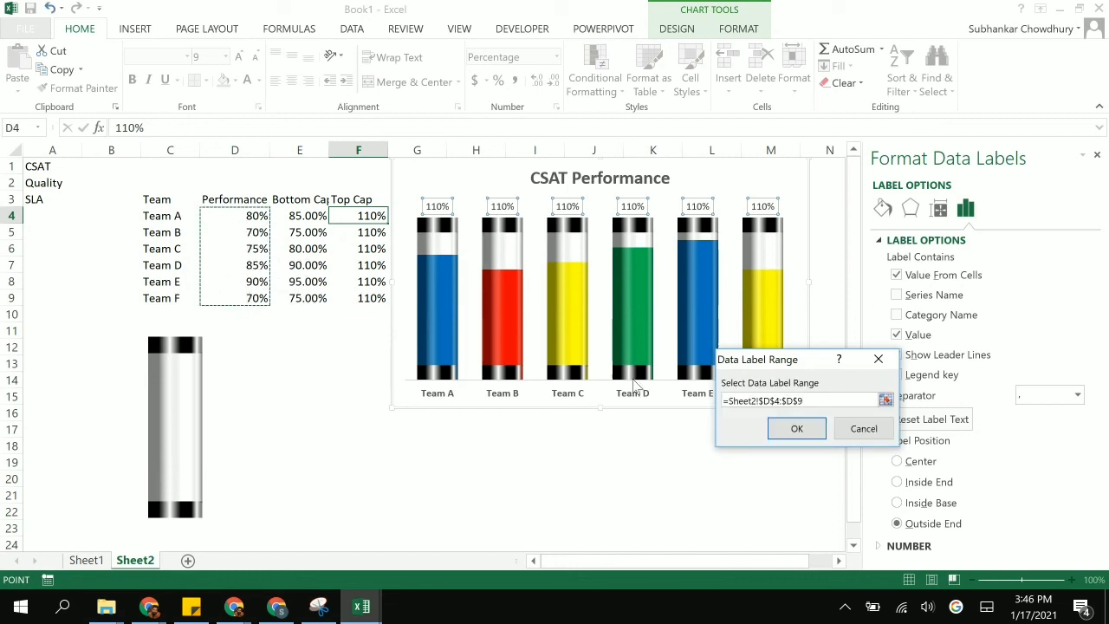
left_click(780, 428)
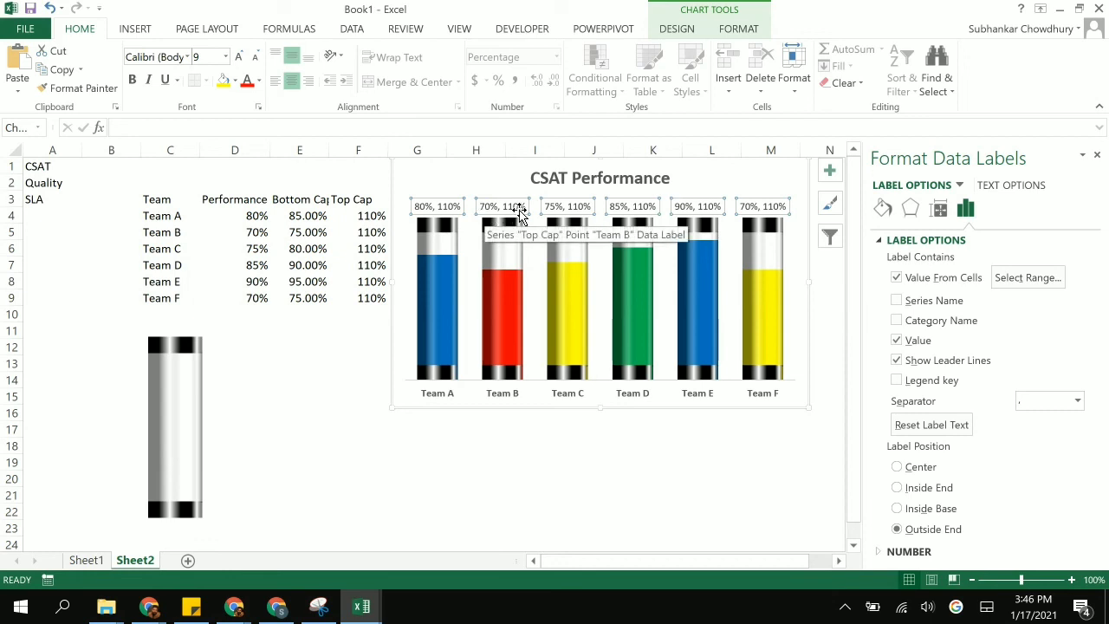
- Turn off the series value and leader lines in the Top Cap data labels and close the label formatting
left_click(898, 342)
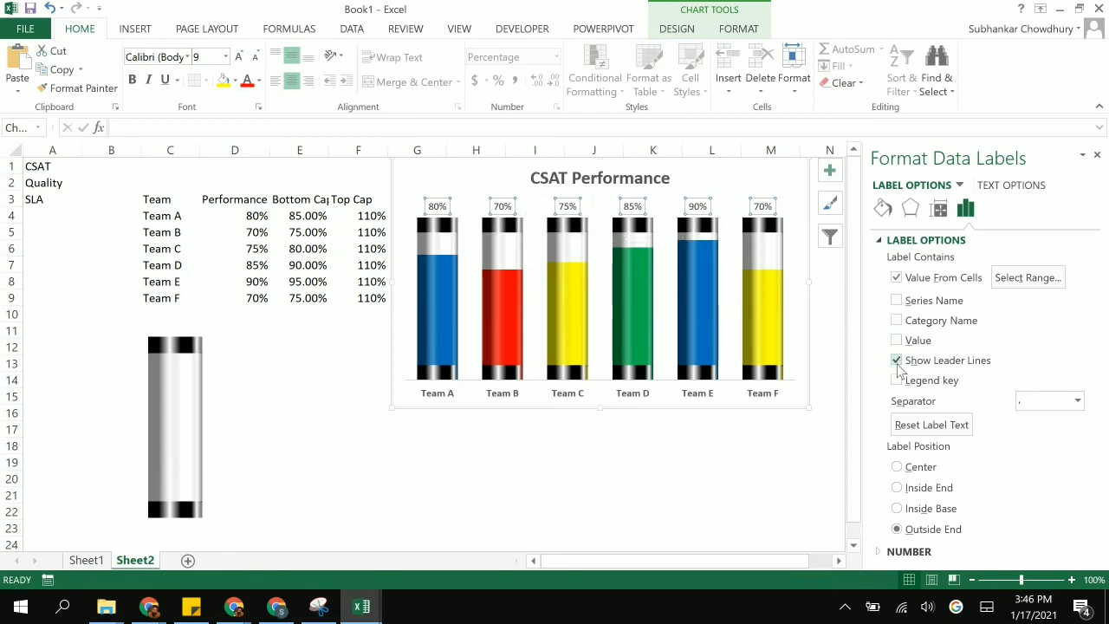
left_click(897, 361)
left_click(1097, 156)
- Make the percentage data labels above the tubes bold and deselect the chart
left_click(132, 81)
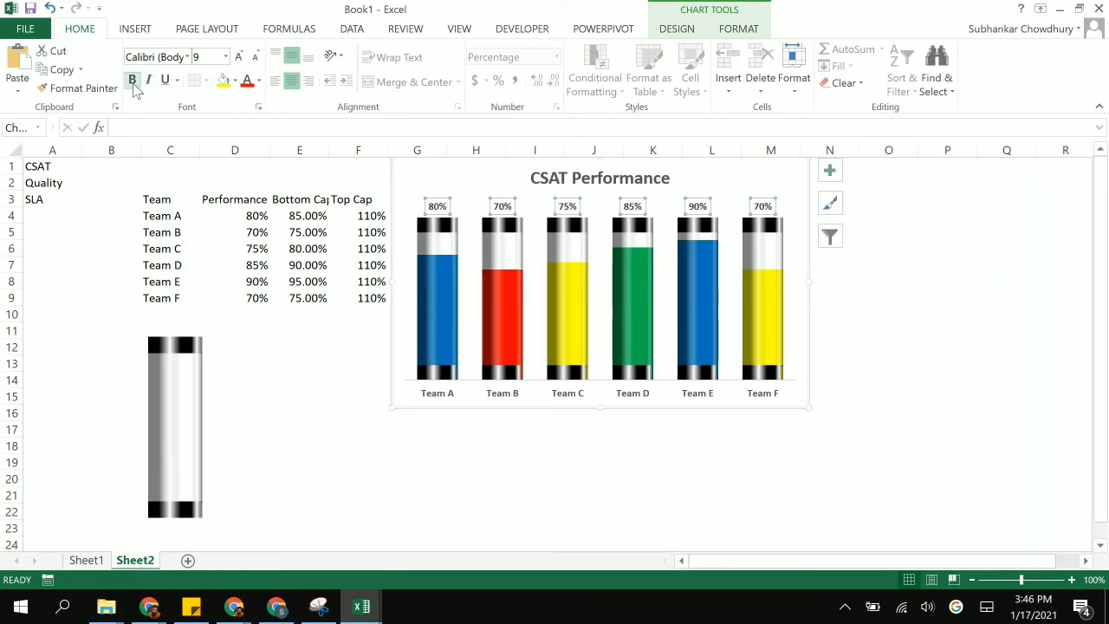
left_click(894, 398)
left_click(761, 413)
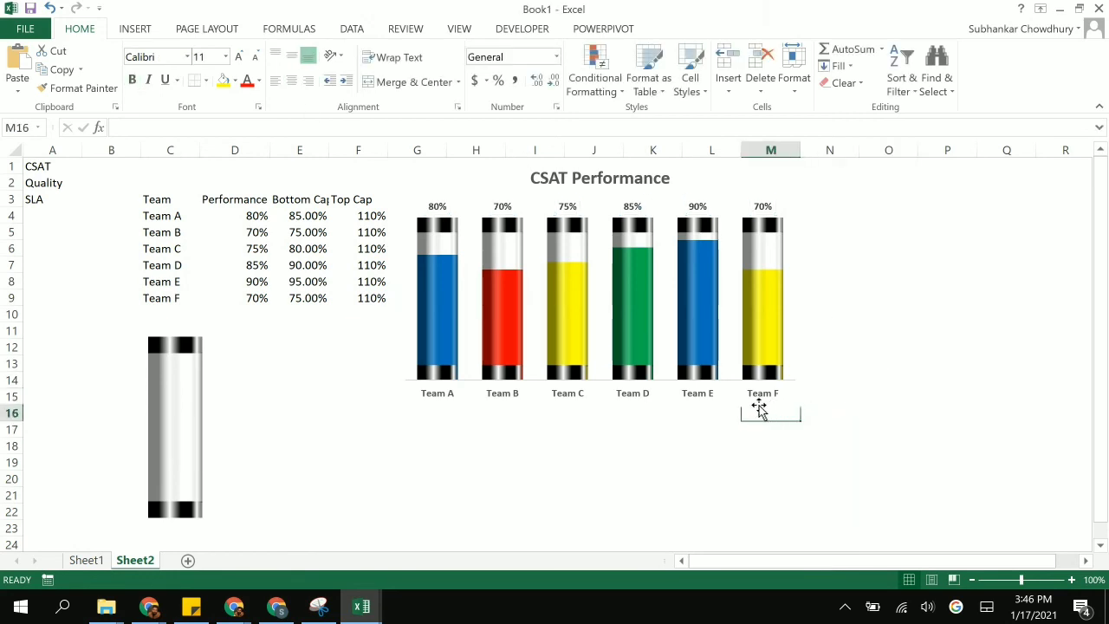
- Move the chart over the team data table beside column A, and the loose tube shape to columns P and Q
left_click(727, 404)
left_click_drag(728, 401, 445, 376)
left_click_drag(188, 478, 984, 340)
left_click(856, 364)
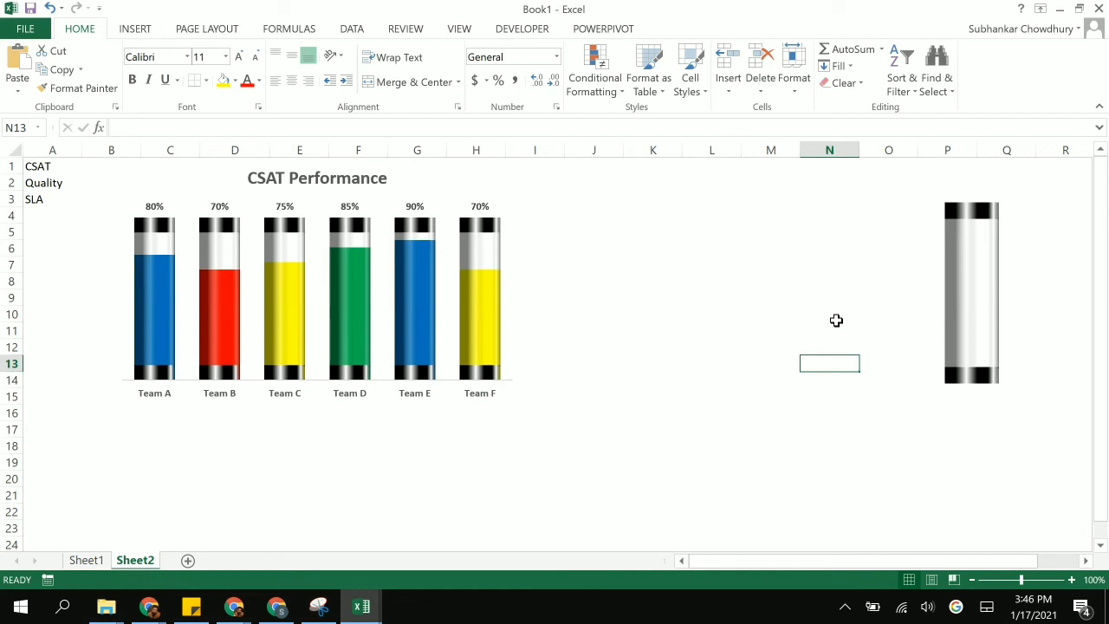
- Select the whole CSAT Performance chart and copy it
left_click(436, 411)
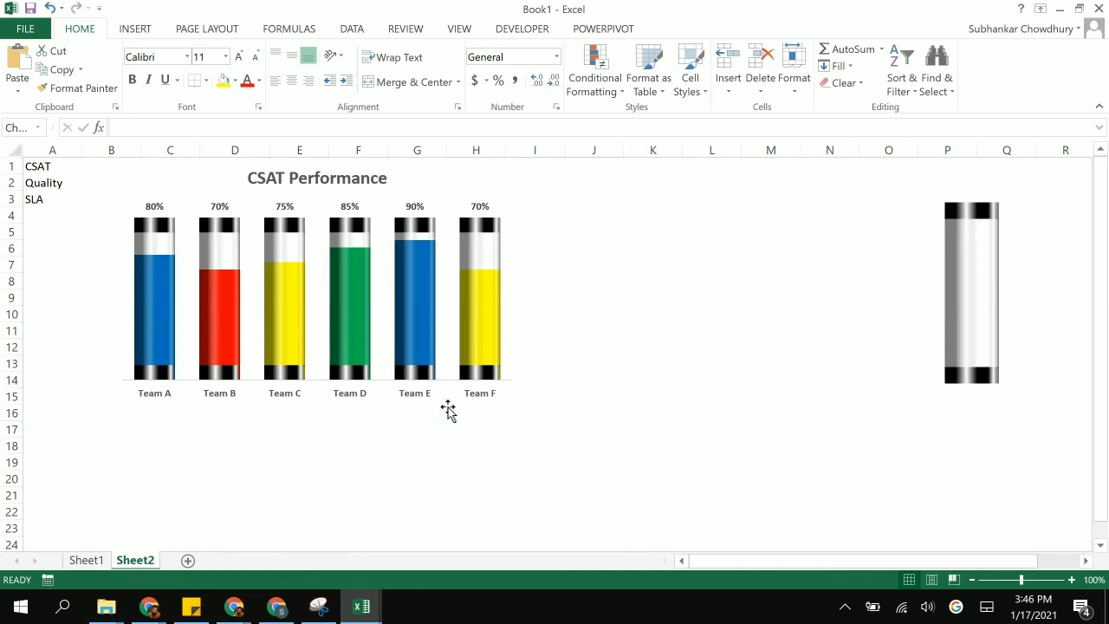
left_click(449, 407)
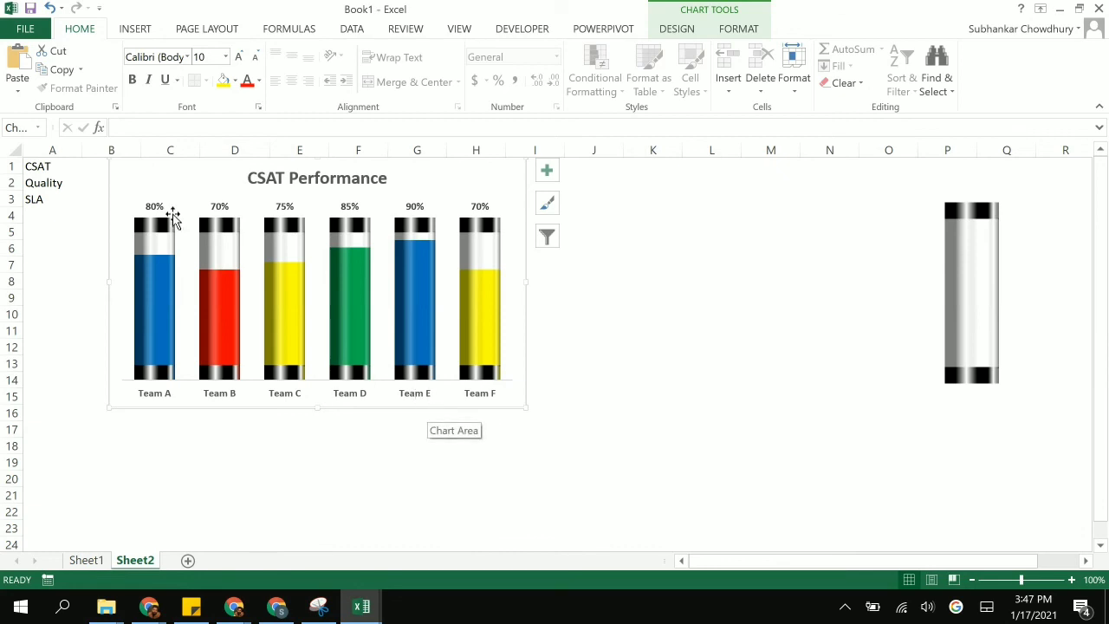
left_click(19, 92)
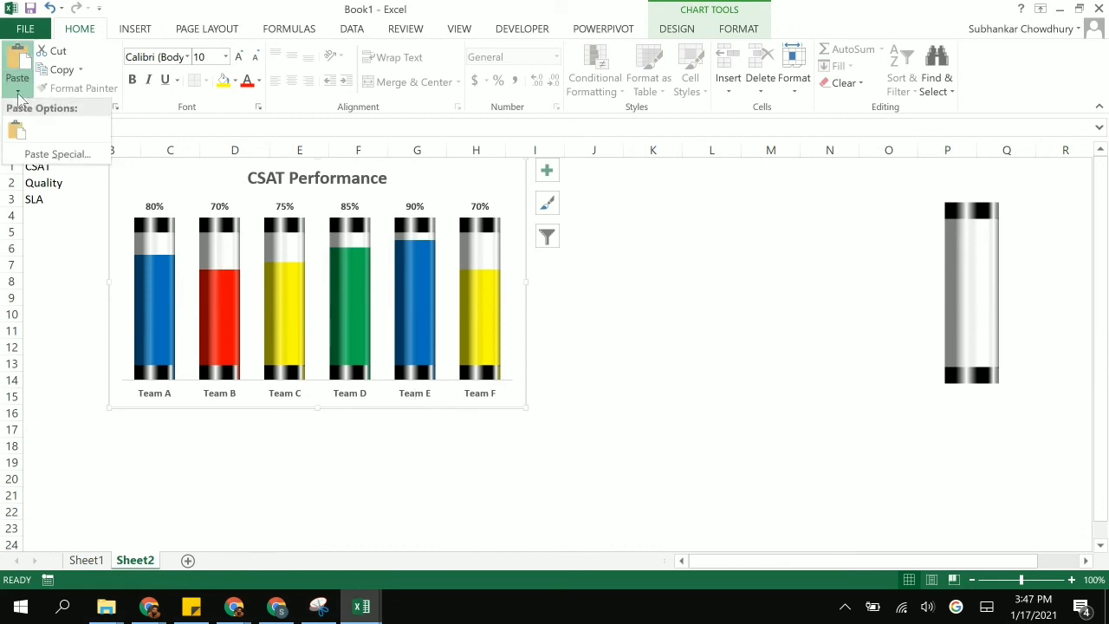
left_click(57, 153)
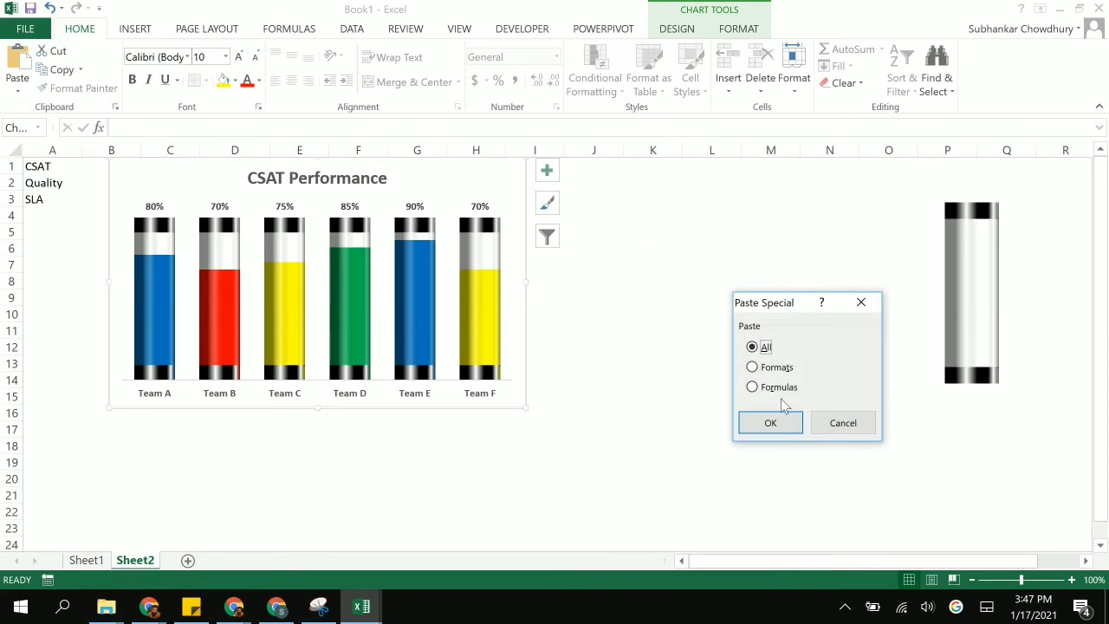
left_click(861, 436)
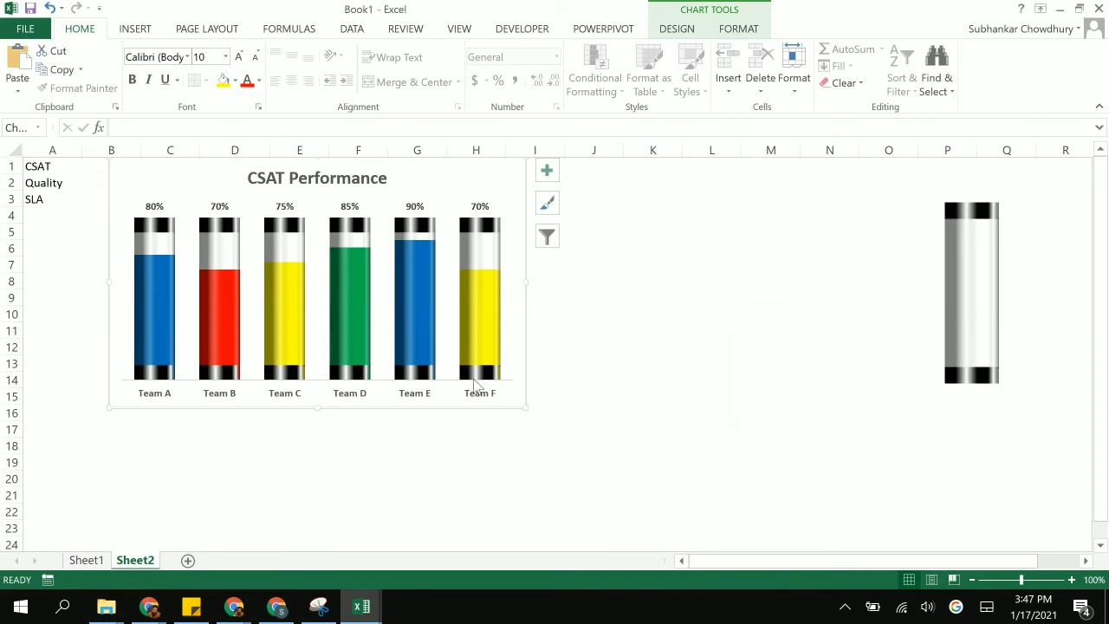
left_click(591, 394)
left_click(517, 401)
left_click(19, 87)
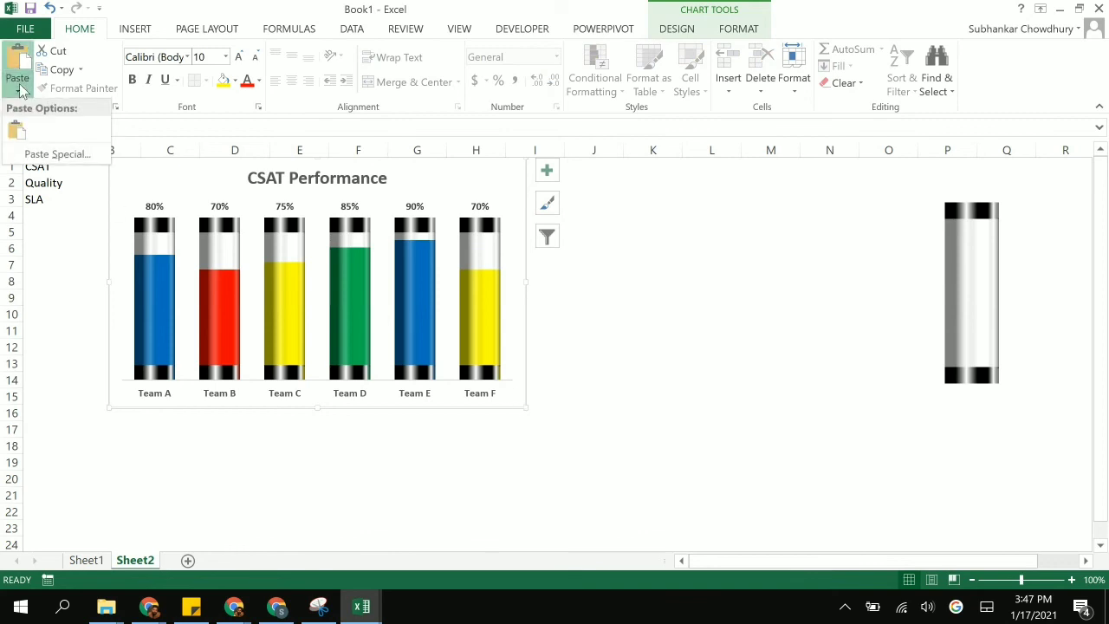
left_click(54, 154)
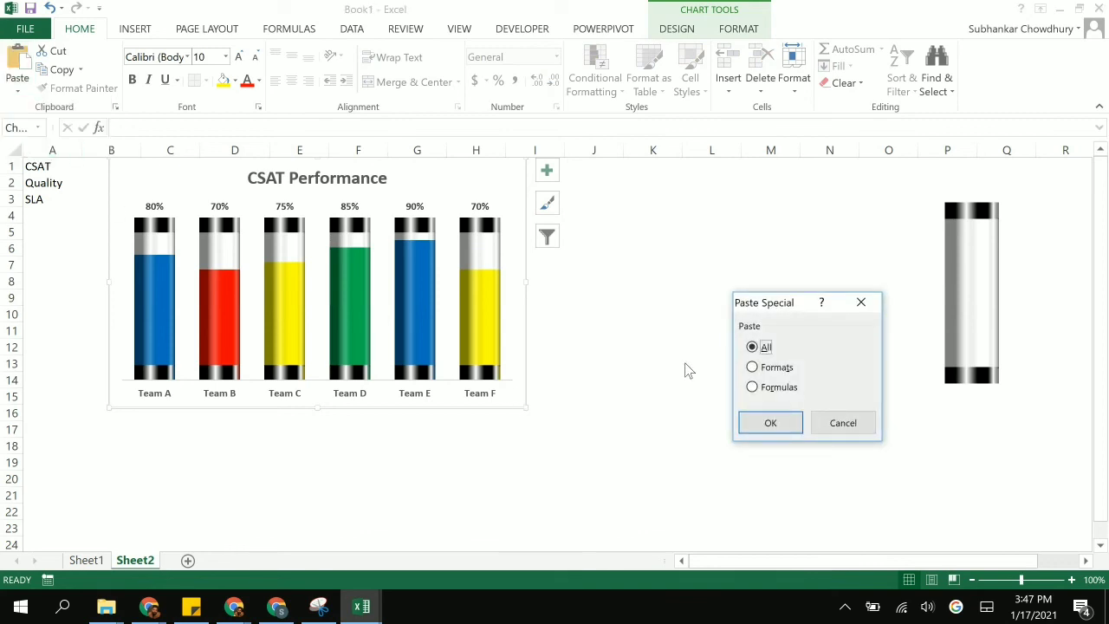
left_click(841, 422)
- Paste the copied chart as a picture at cell L8 and move it directly beside the original chart, level with it
right_click(686, 287)
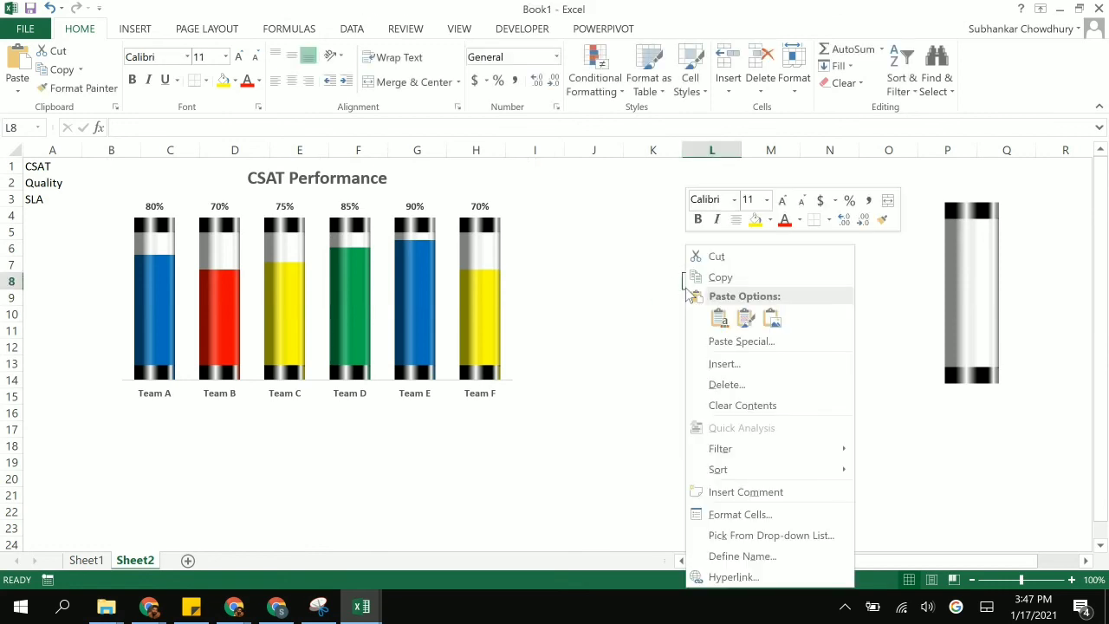
left_click(771, 319)
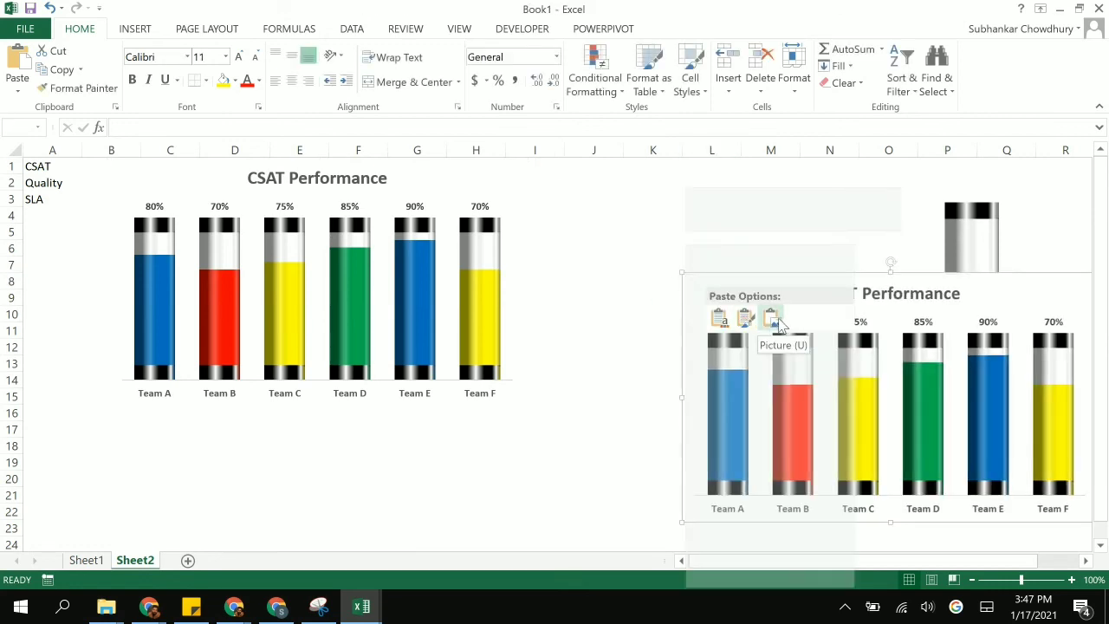
left_click_drag(748, 285, 575, 159)
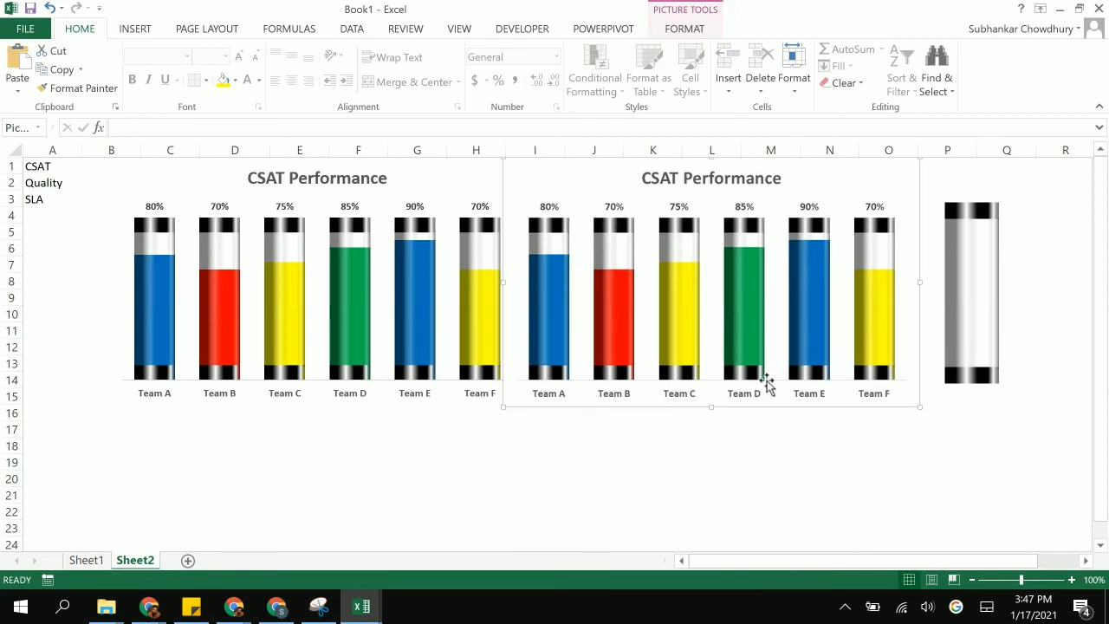
left_click(778, 447)
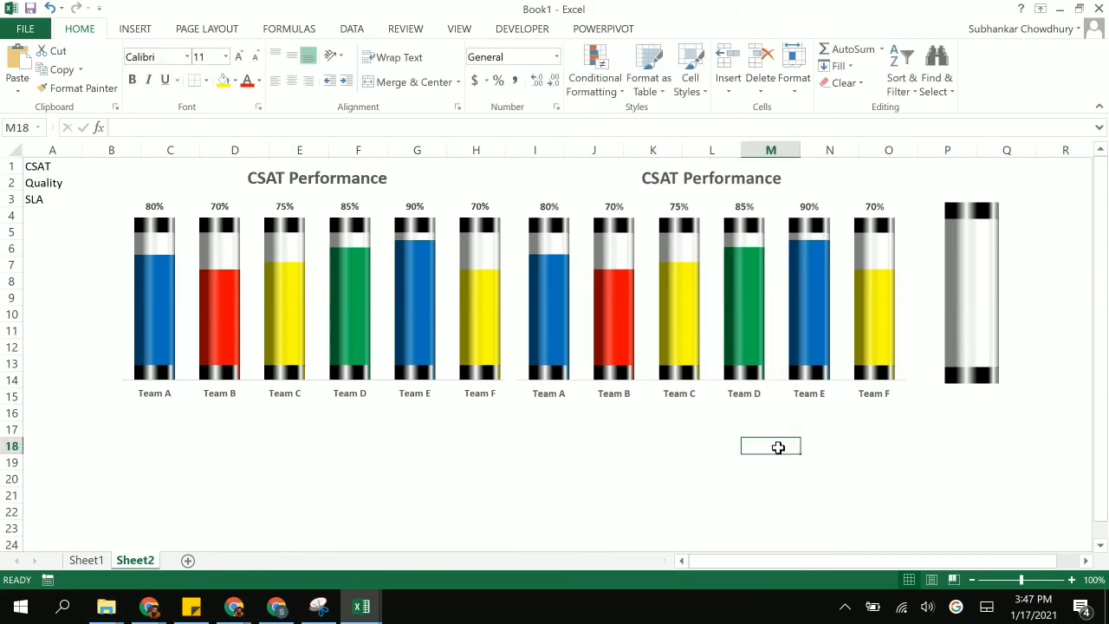